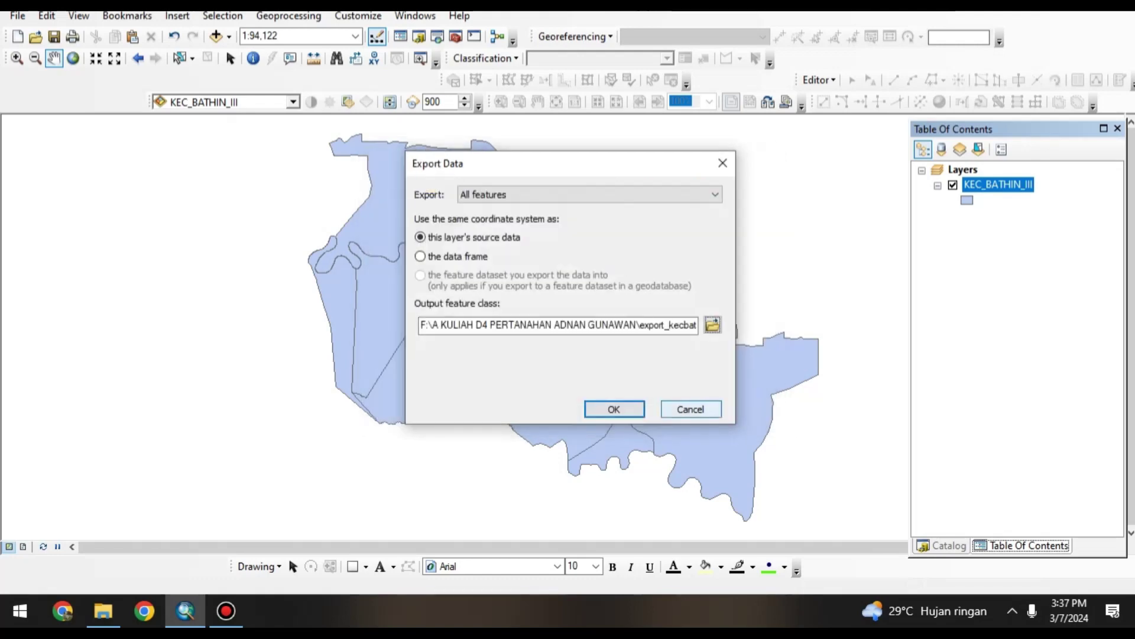
- Export all features of KEC_BATHIN_III to export_kecbathinIII, add it to the map, and remove the original layer
key(Return)
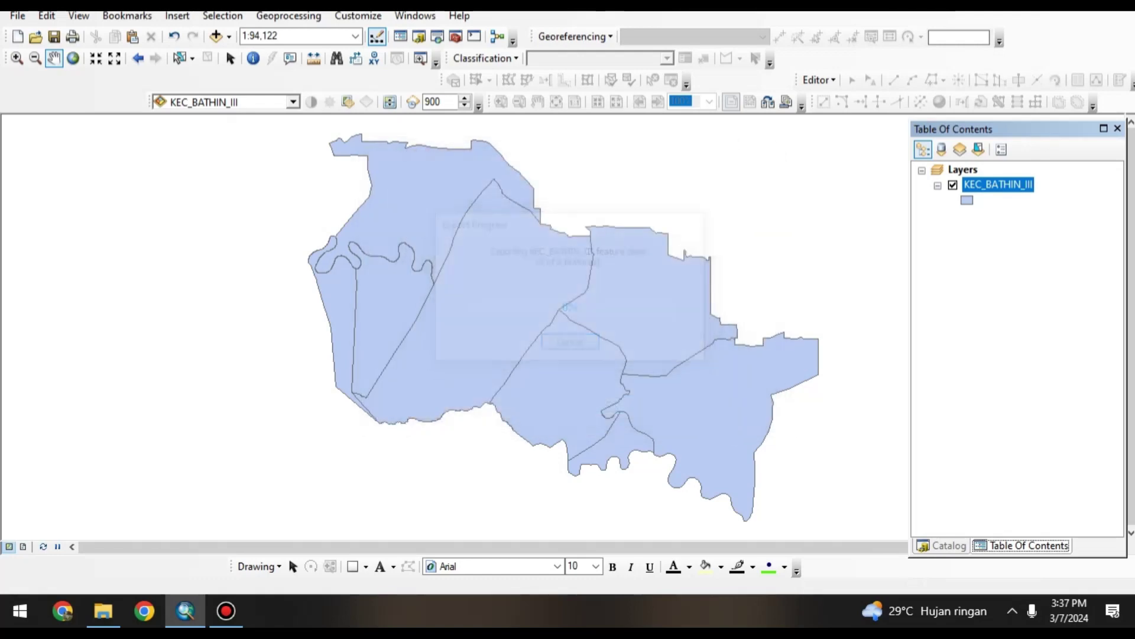
key(Return)
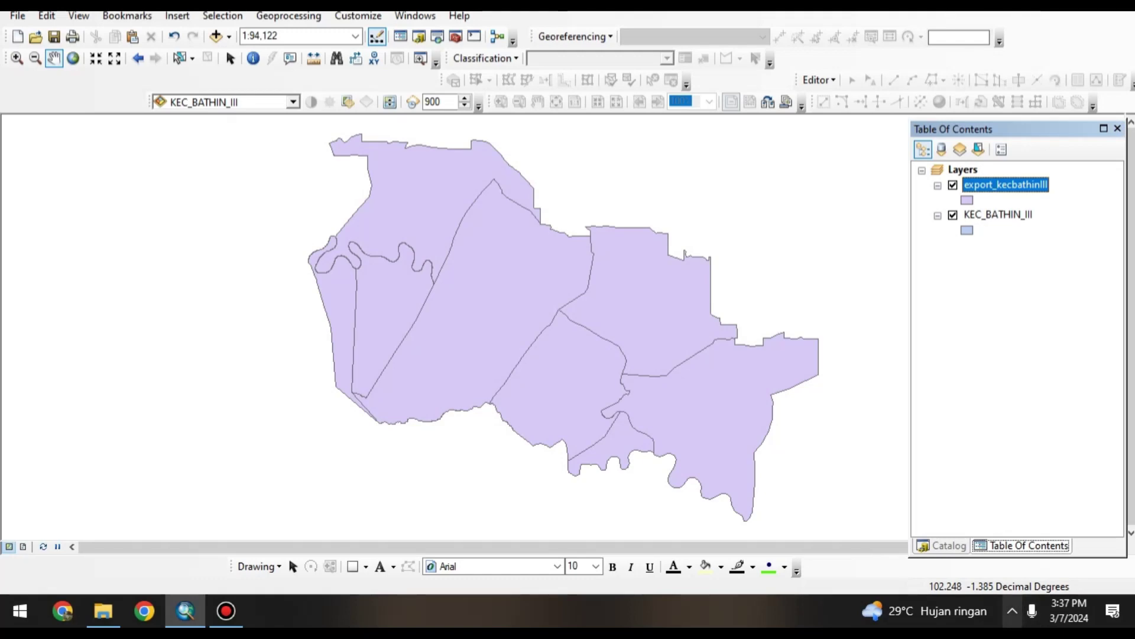
click(998, 214)
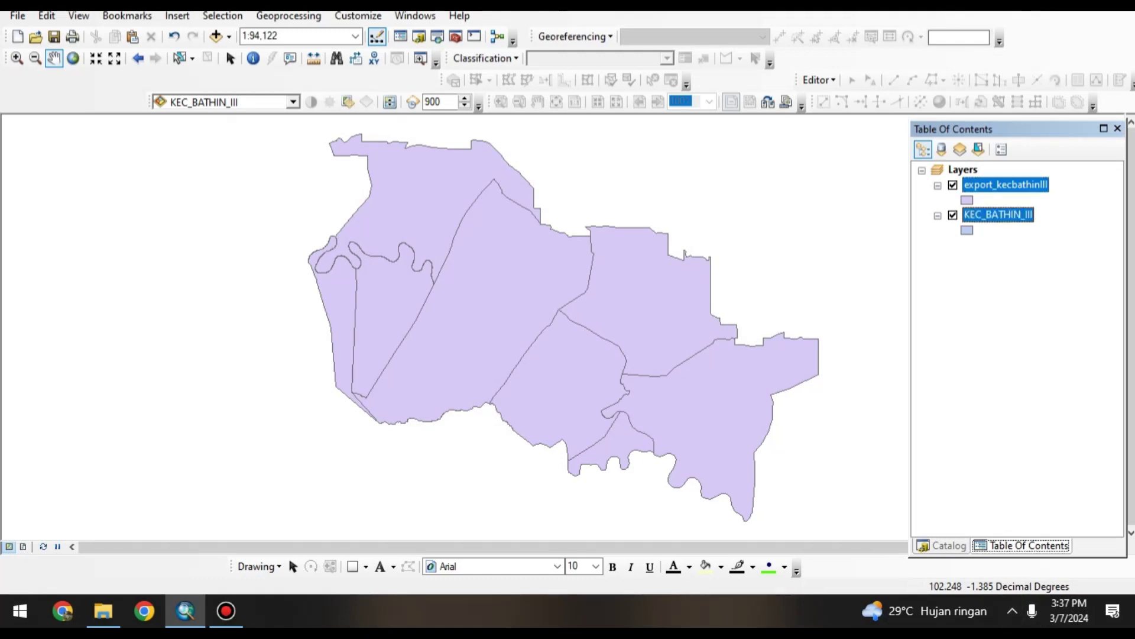
right_click(999, 215)
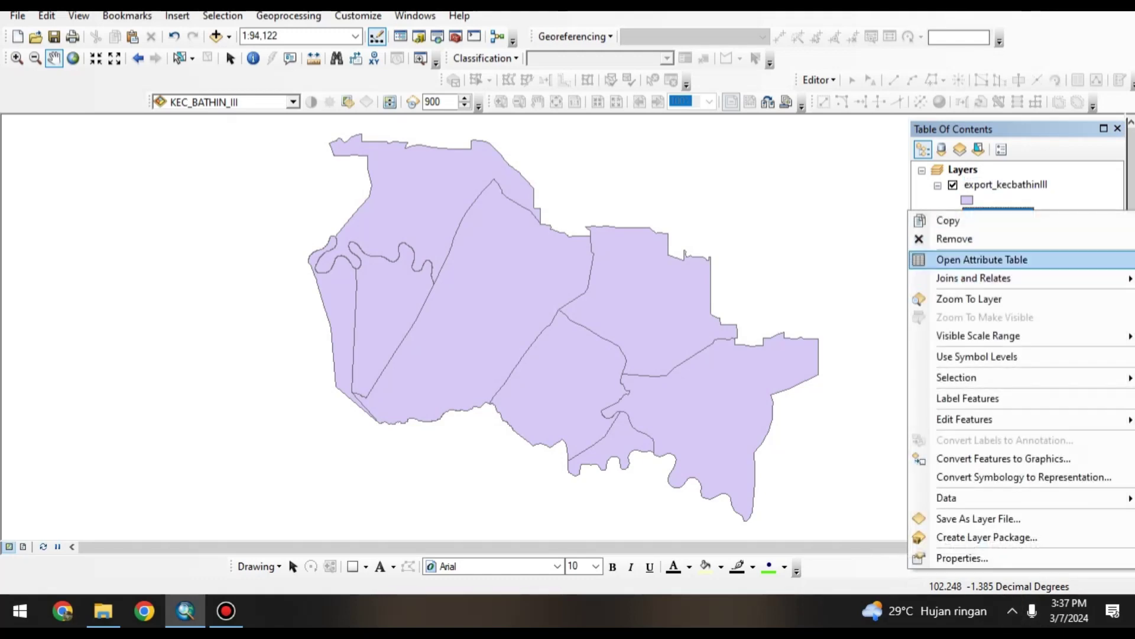
click(954, 238)
- Open the attribute table of export_kecbathinIII and highlight the NAMOBJ column and the WADMKD column
right_click(1006, 184)
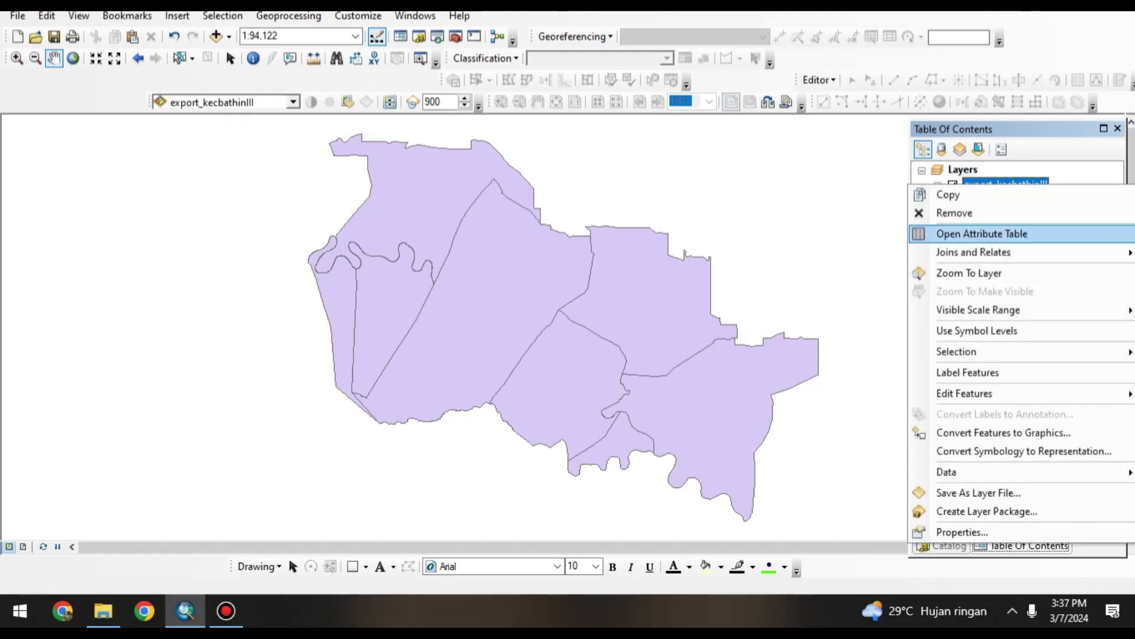
click(976, 233)
click(251, 93)
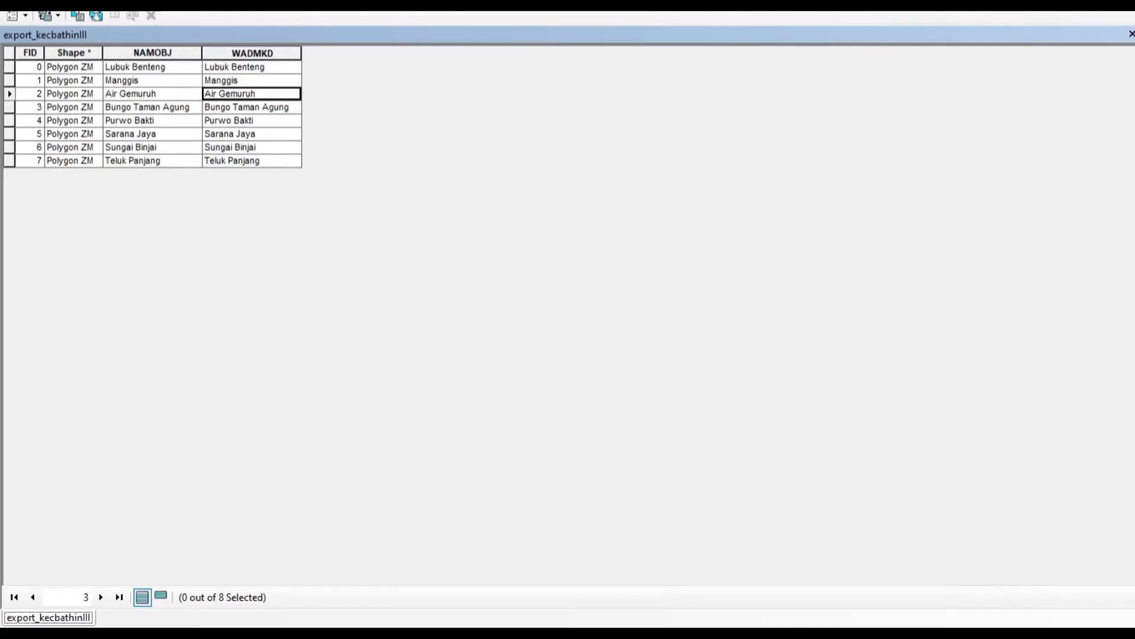
click(152, 52)
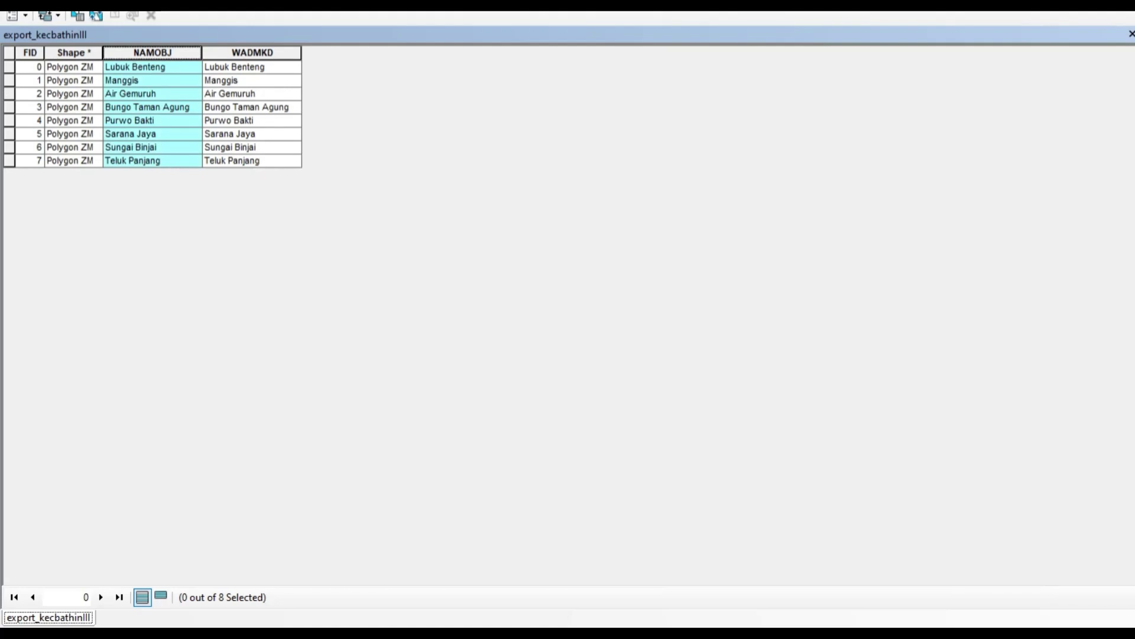
click(251, 52)
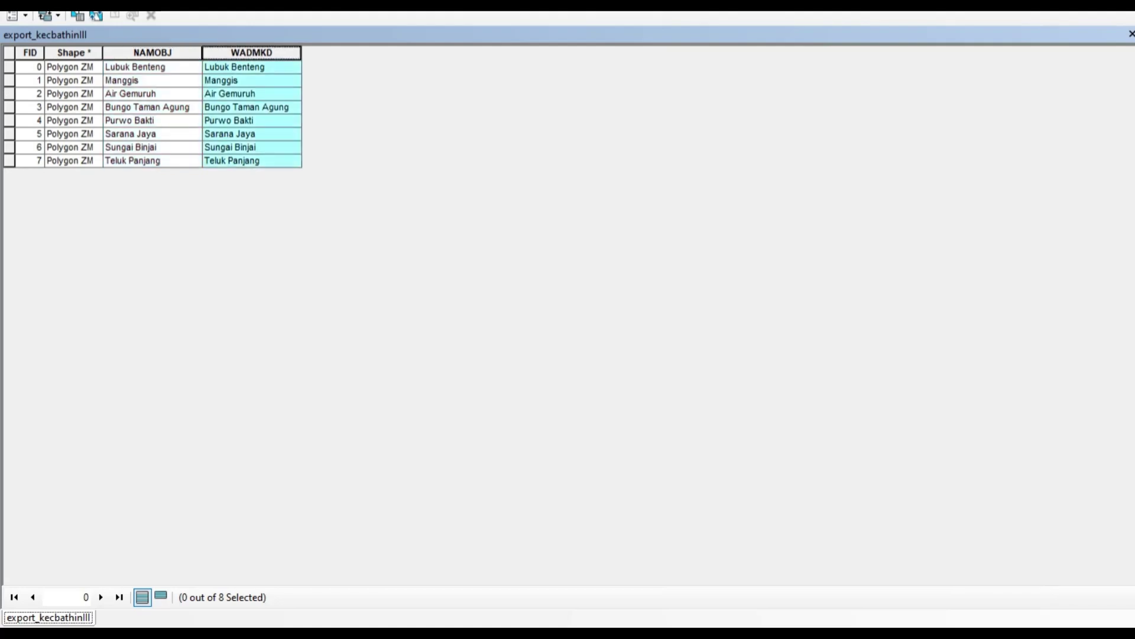
- Launch Excel and create a blank workbook
click(21, 610)
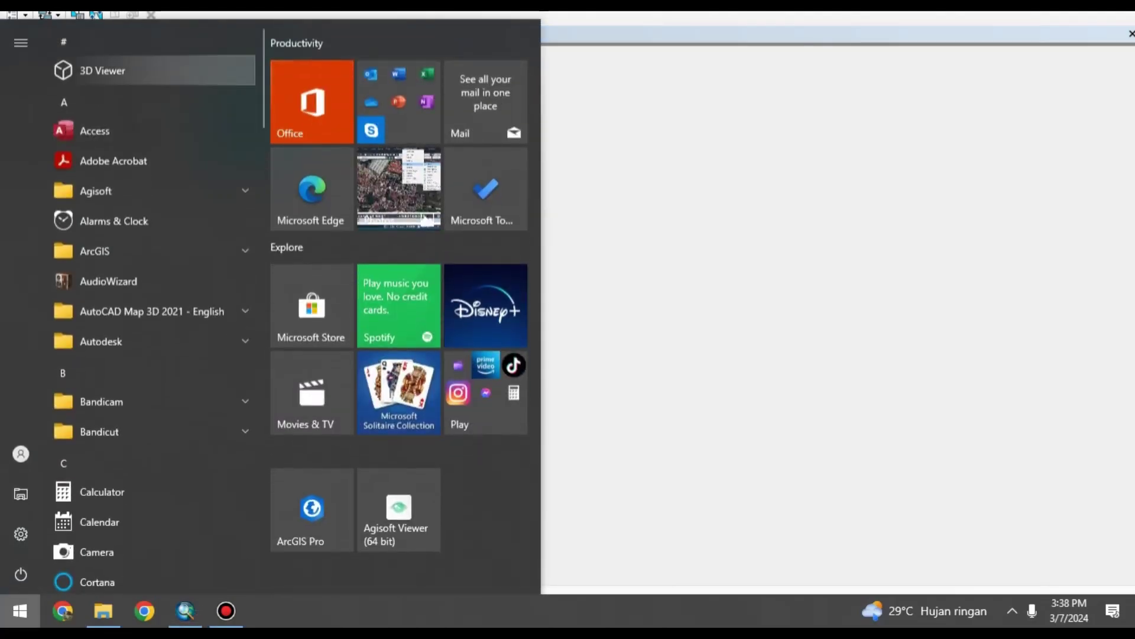
key(Escape)
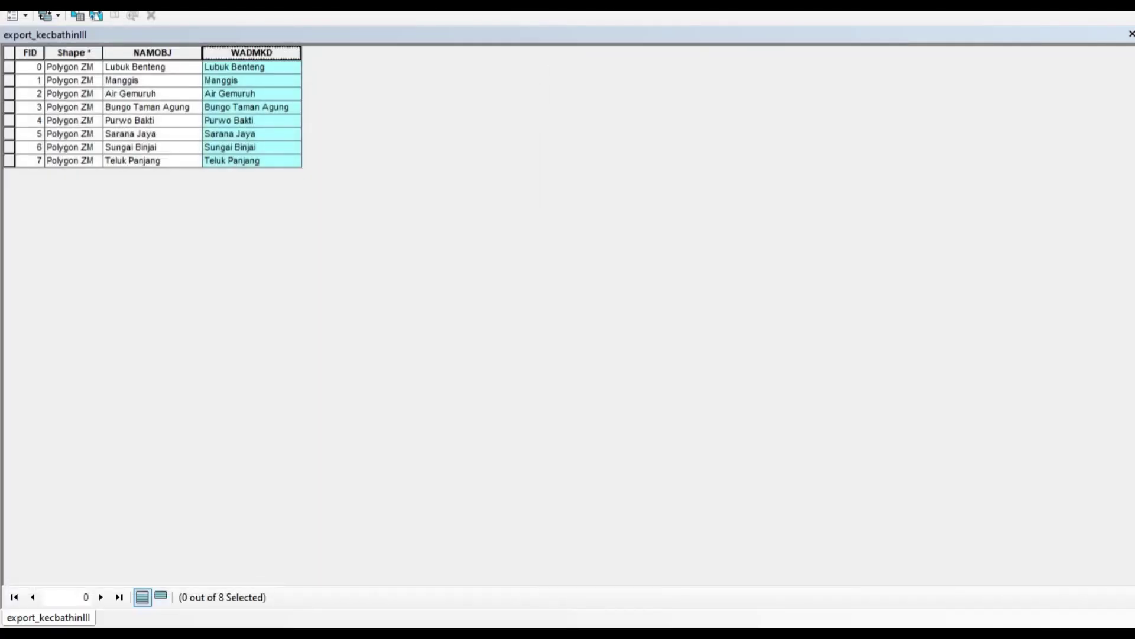
click(20, 611)
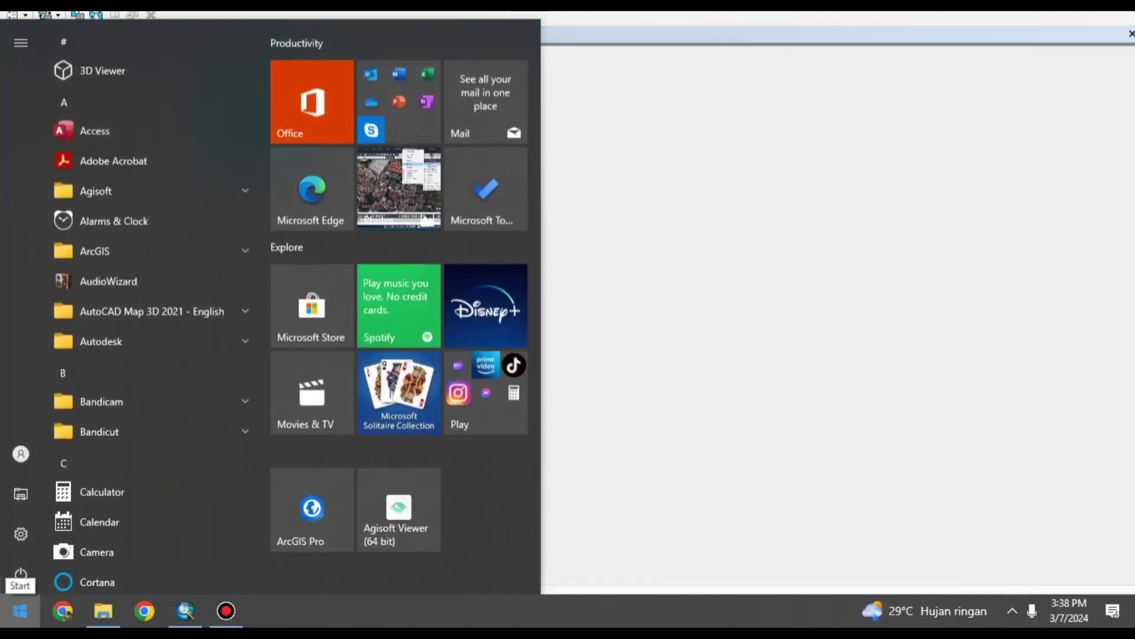
text(W)
key(BackSpace)
text(EXC)
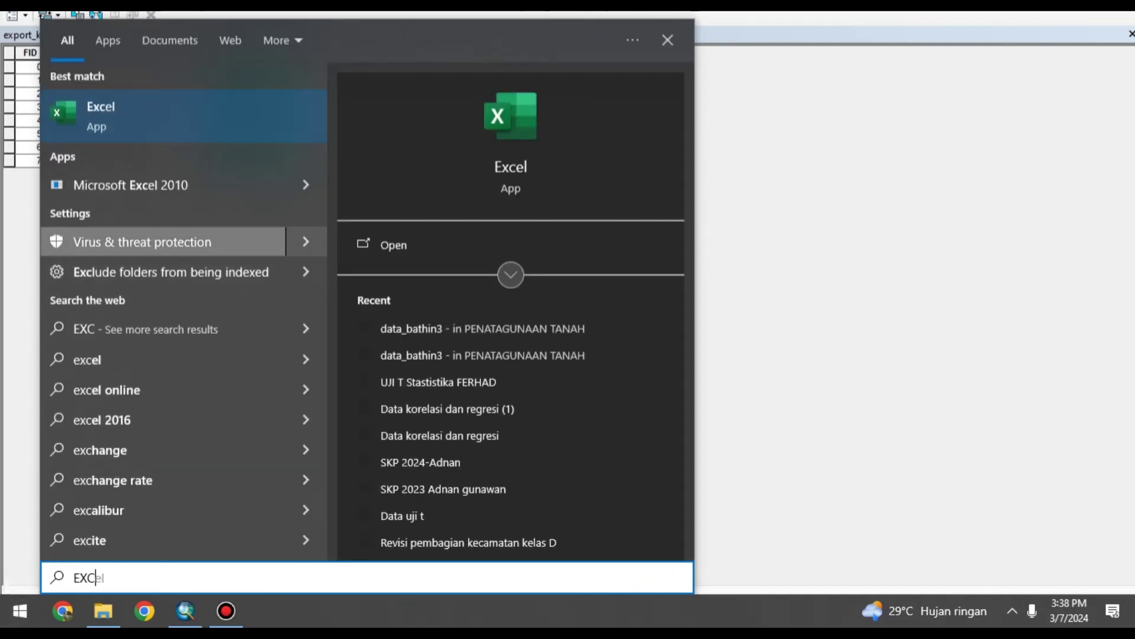
key(Escape)
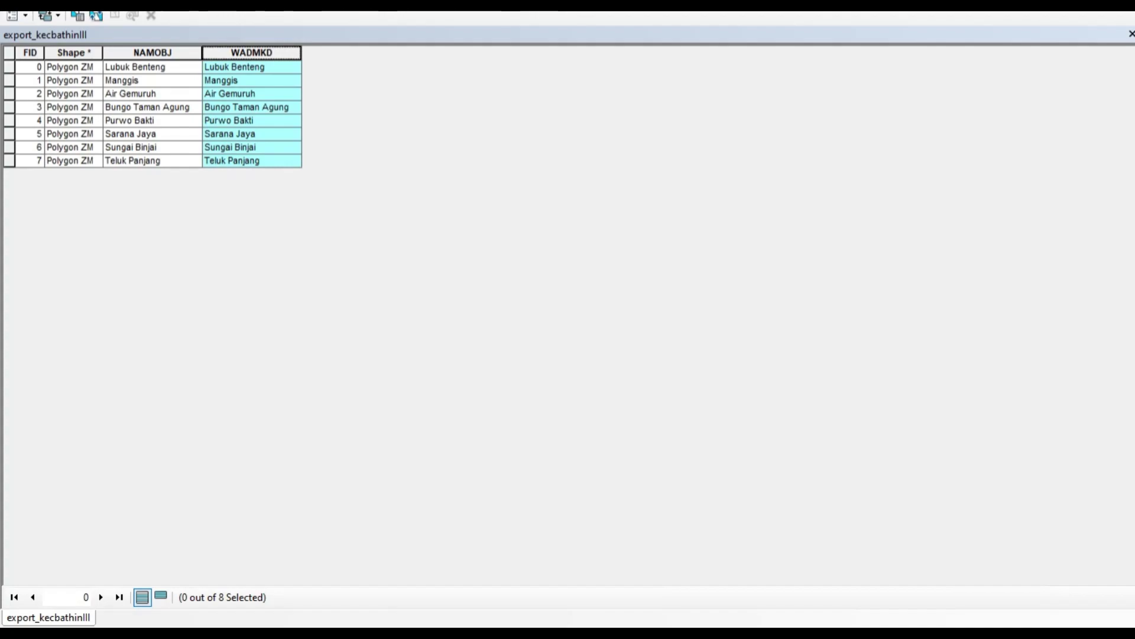
drag(828, 7, 245, 56)
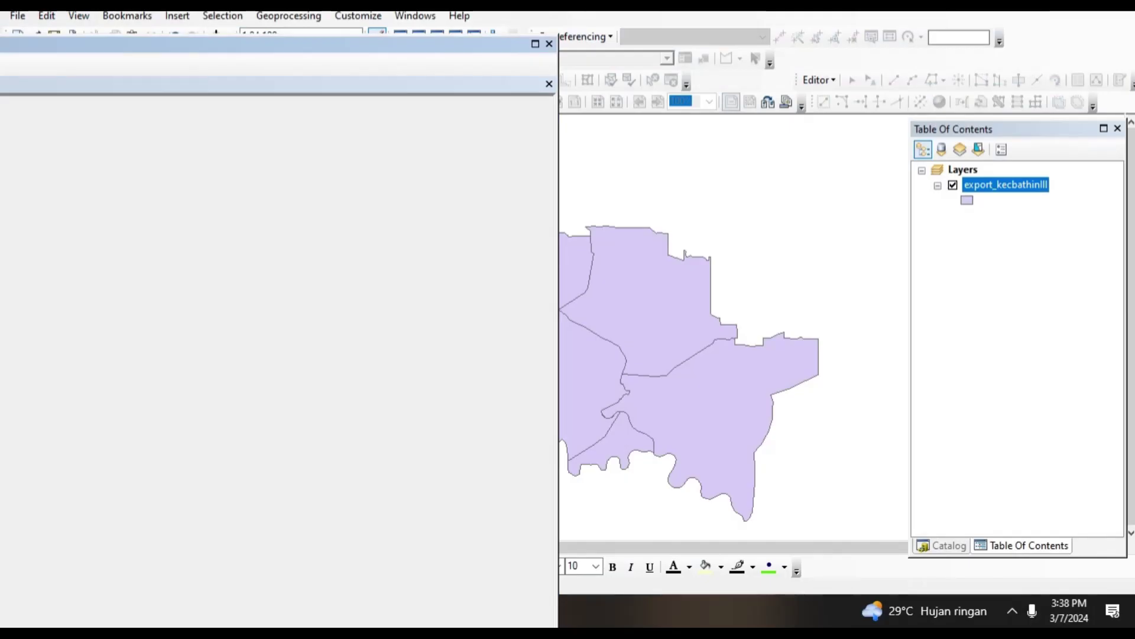
key(super)
click(267, 610)
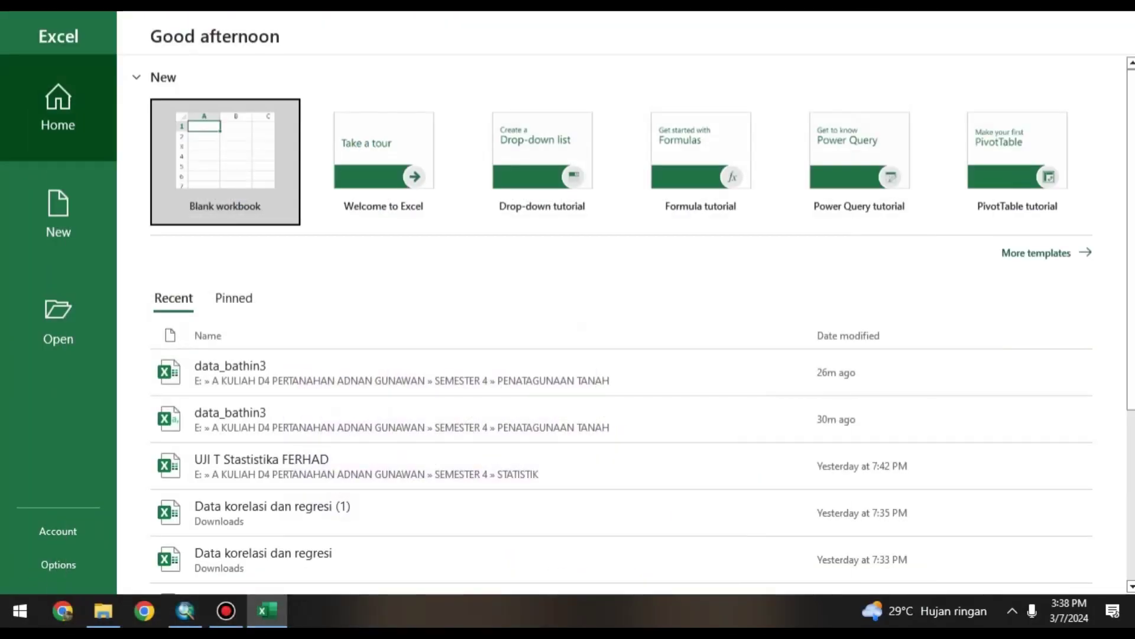
click(224, 162)
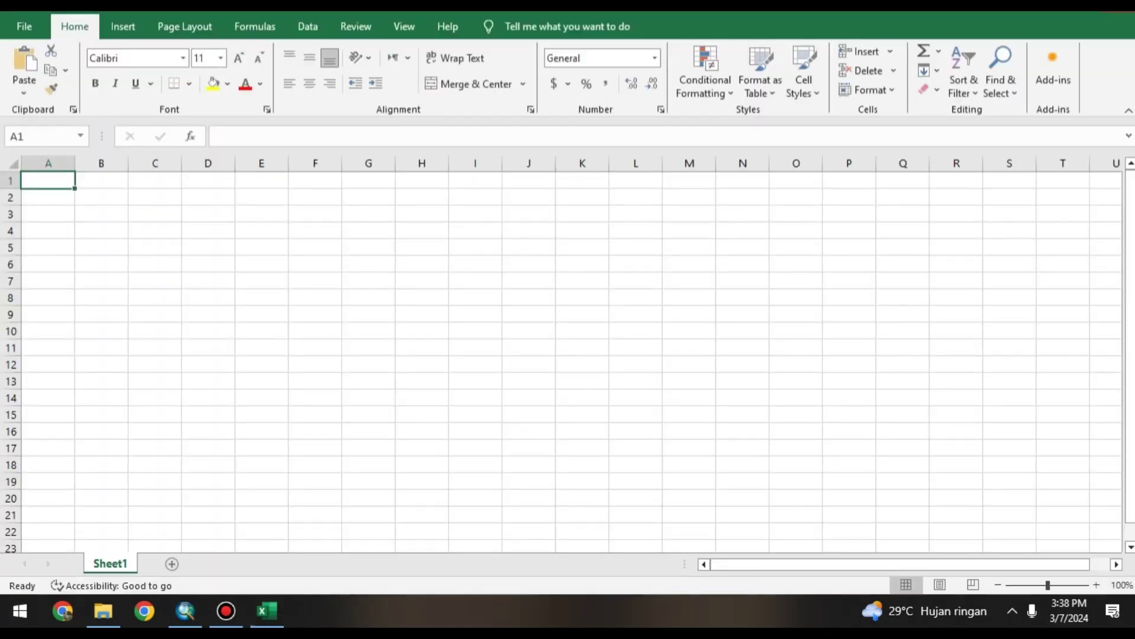
- Reduce the blank workbook from full screen to a smaller window and return to the map window
key(super+Down)
drag(366, 60, 804, 12)
click(184, 610)
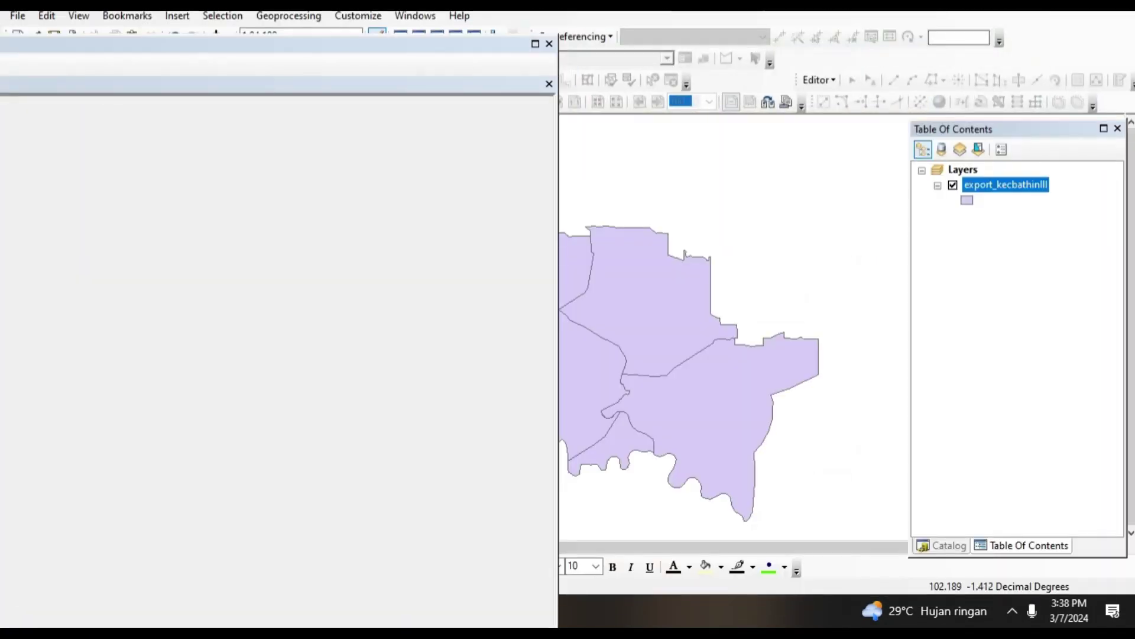
click(1047, 12)
click(185, 610)
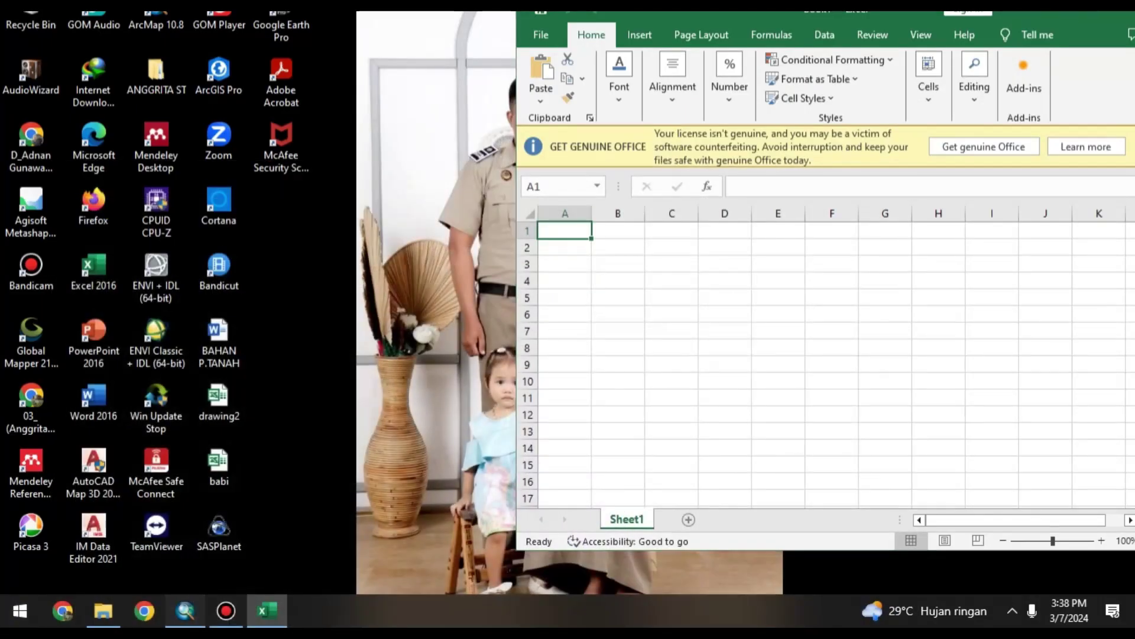
- Reposition the attribute table window over the map so its FID to WADMKD columns are in view
drag(237, 47, 1059, 3)
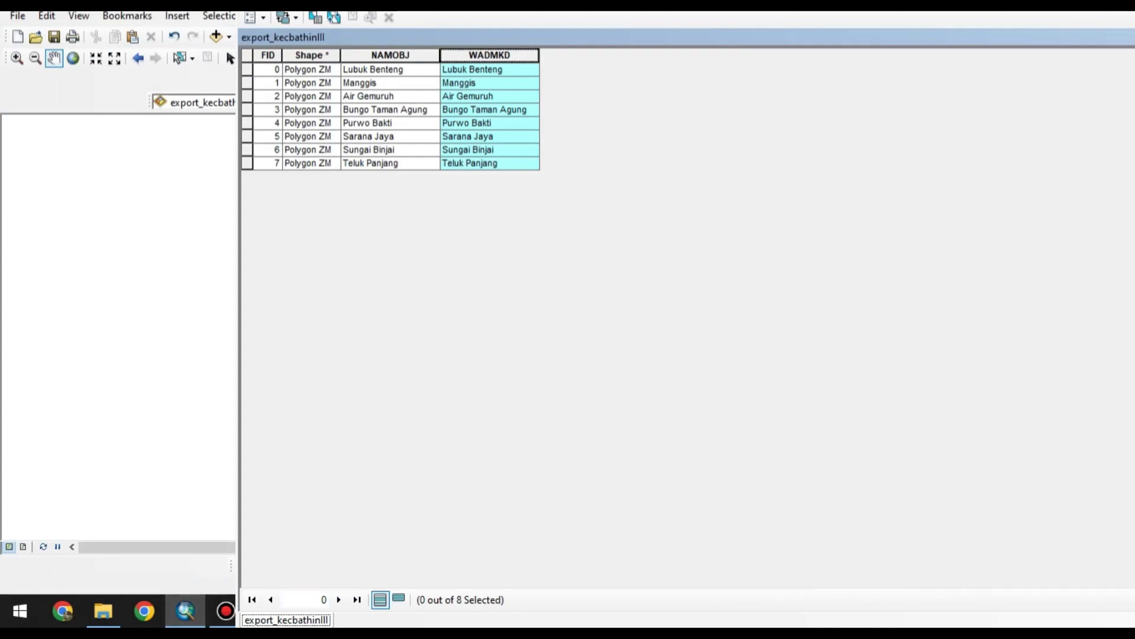
key(super+Down)
key(super+Up)
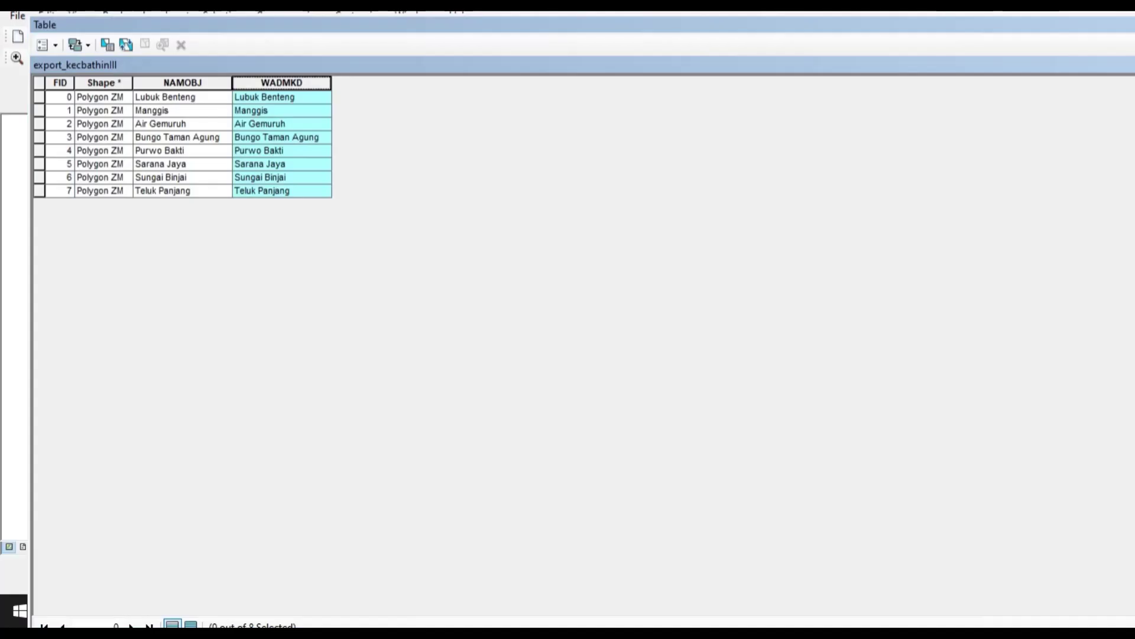
drag(48, 24, 1117, 319)
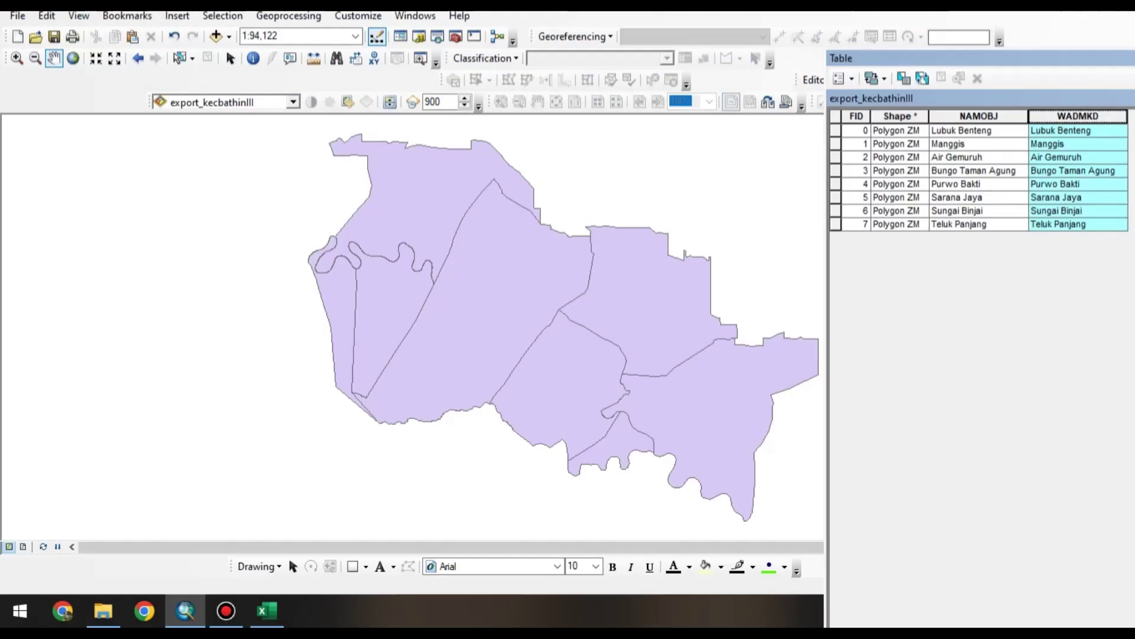
drag(946, 58, 526, 63)
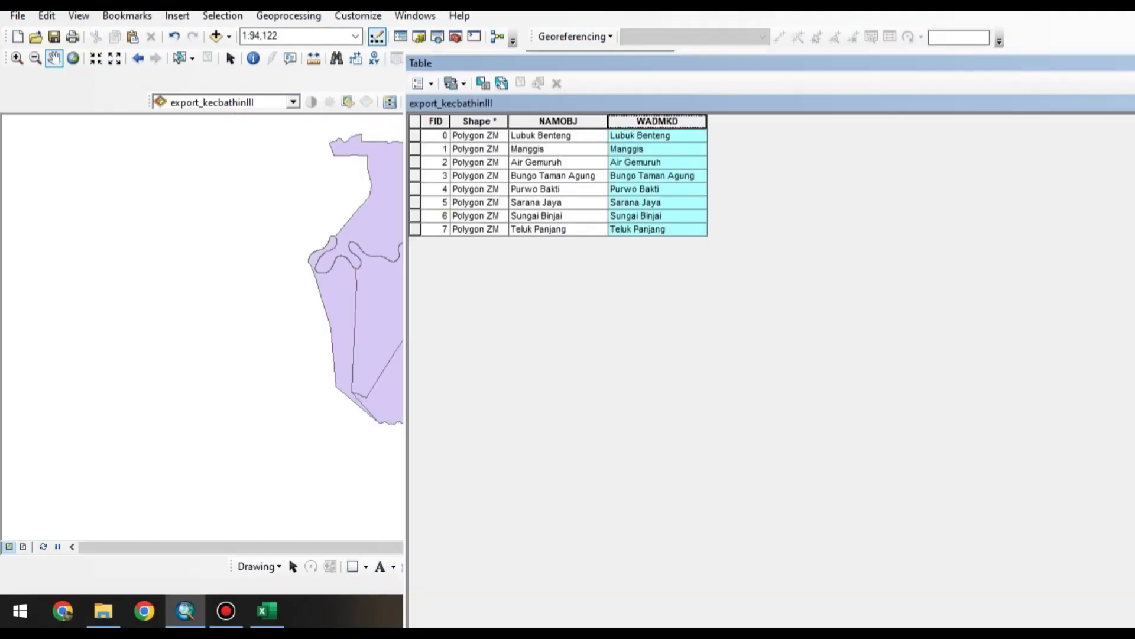
- Switch to the Excel workbook and enter Lubuk Benteng in cell B2, leaving B1 empty
click(266, 611)
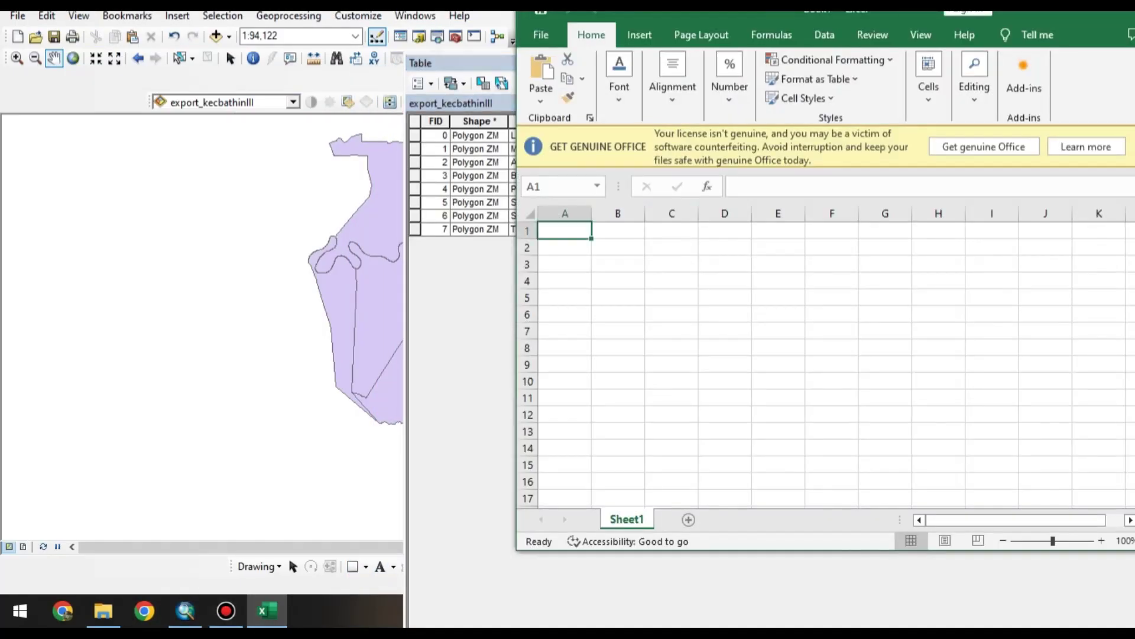
double_click(618, 231)
drag(461, 63, 673, 84)
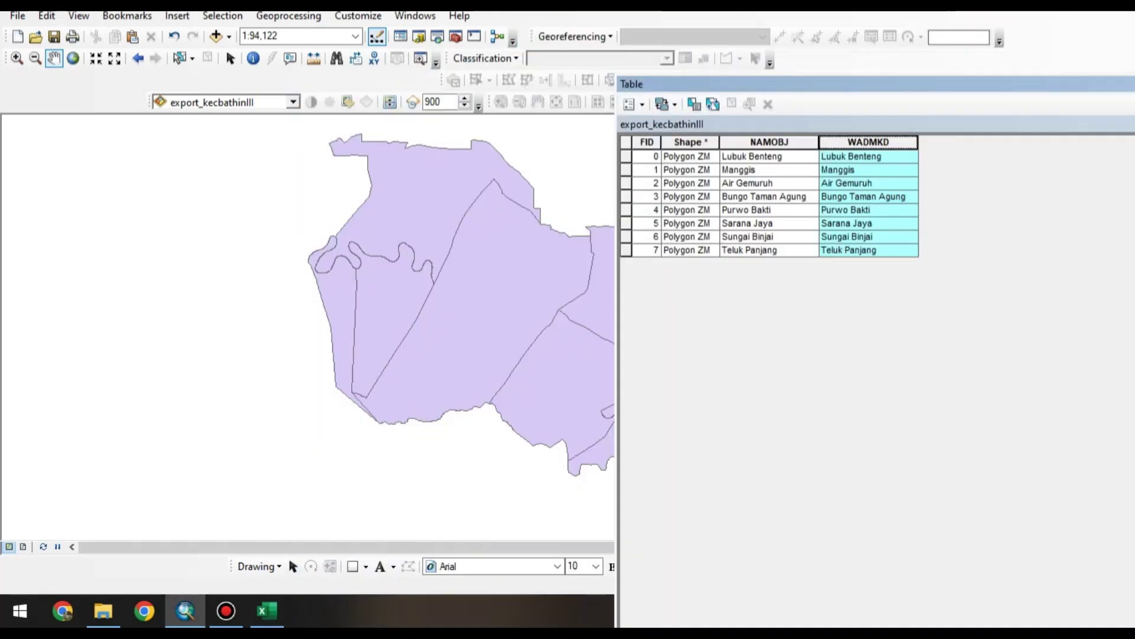
click(267, 611)
text(IU)
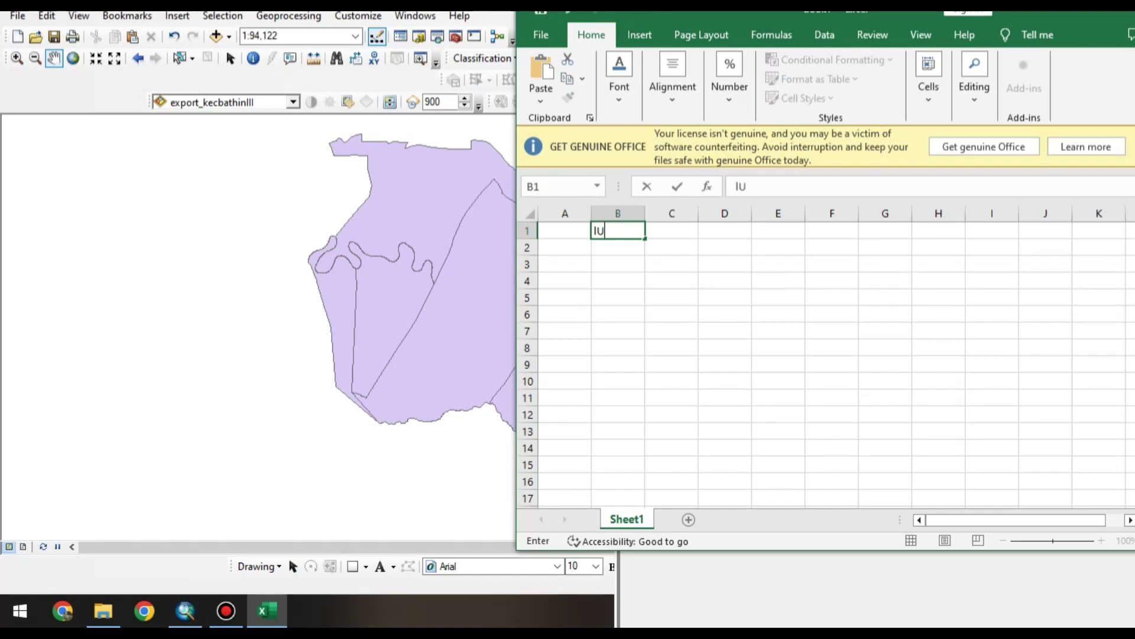
key(BackSpace)
key(BackSpace)
key(BackSpace)
key(Return)
text(Lubuk)
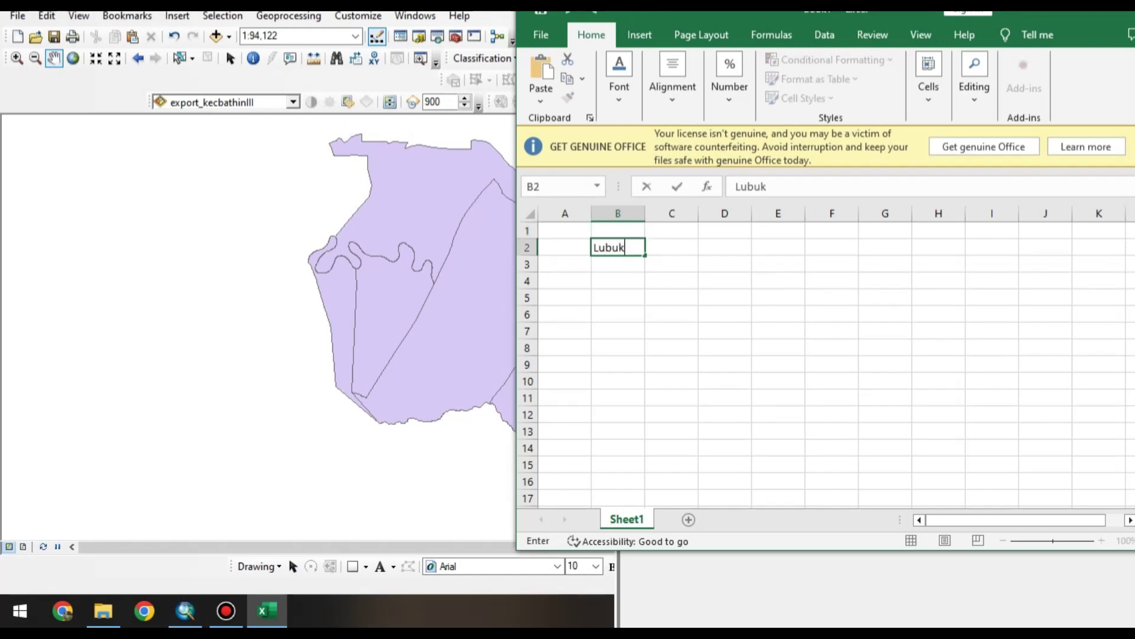
text( Benteng)
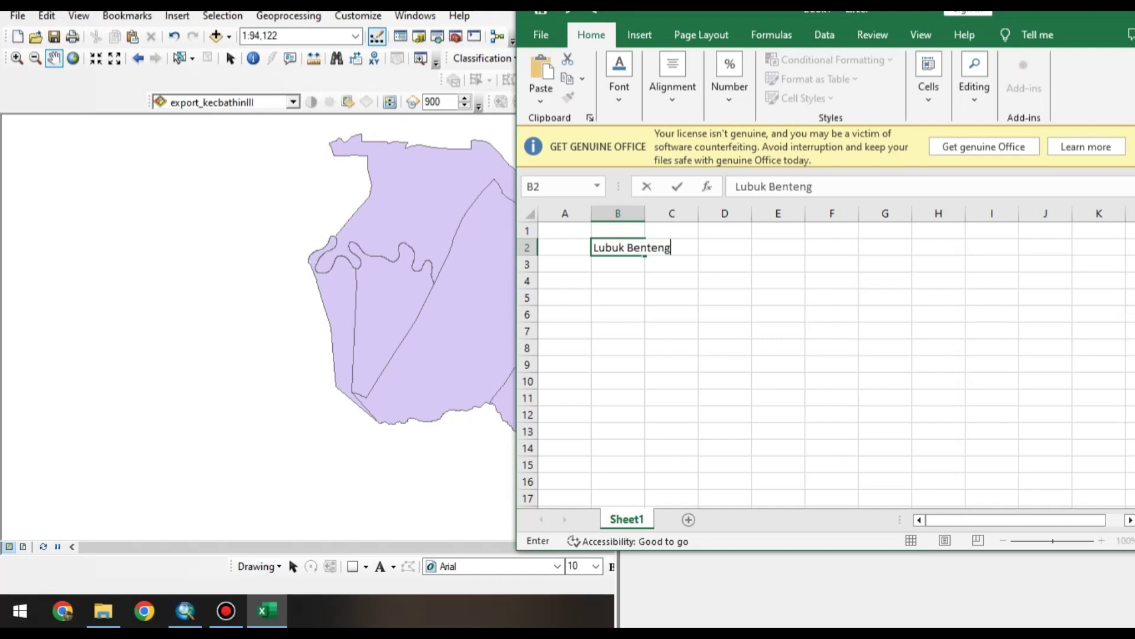
key(Return)
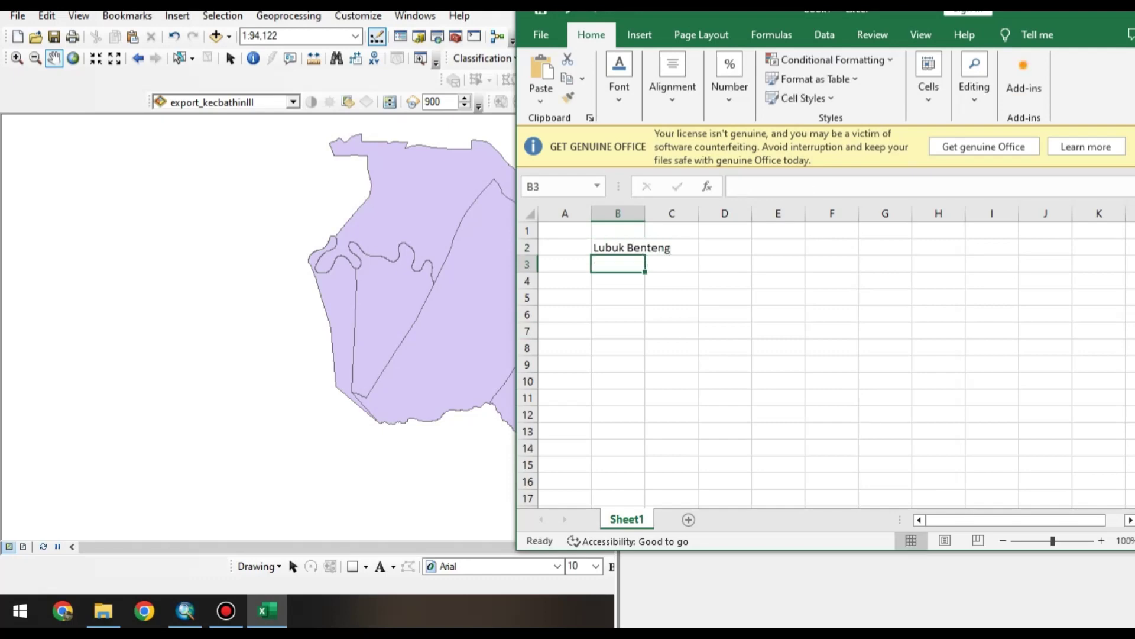
- Arrange the Excel window and the attribute table side by side so the village names and cells are both readable
drag(775, 18, 917, 65)
drag(639, 84, 636, 88)
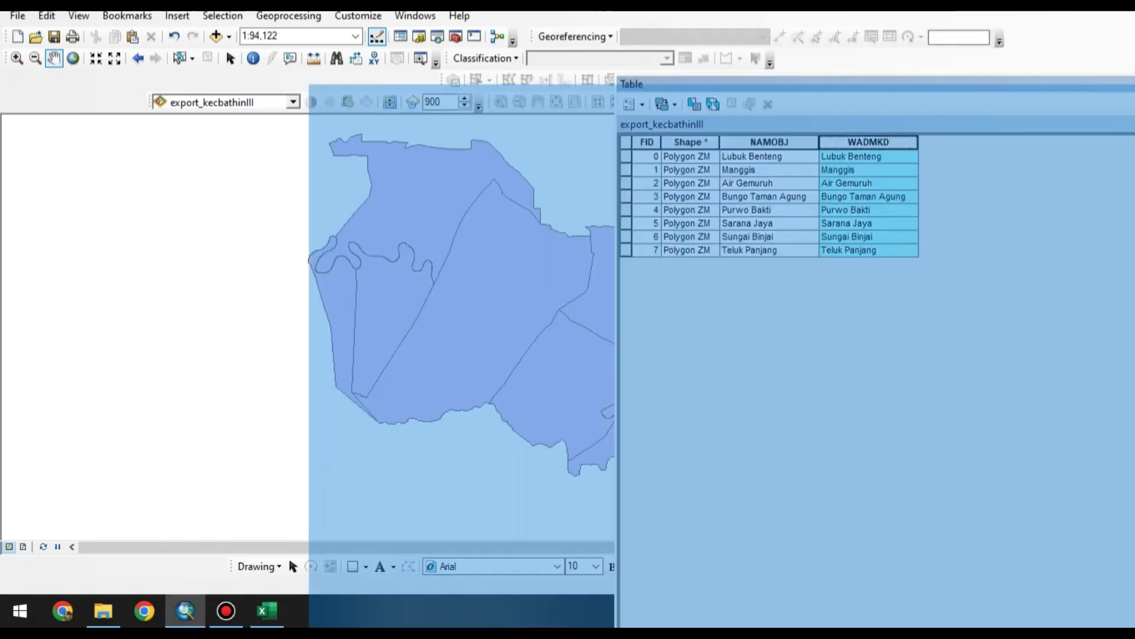
drag(330, 92, 324, 92)
click(267, 610)
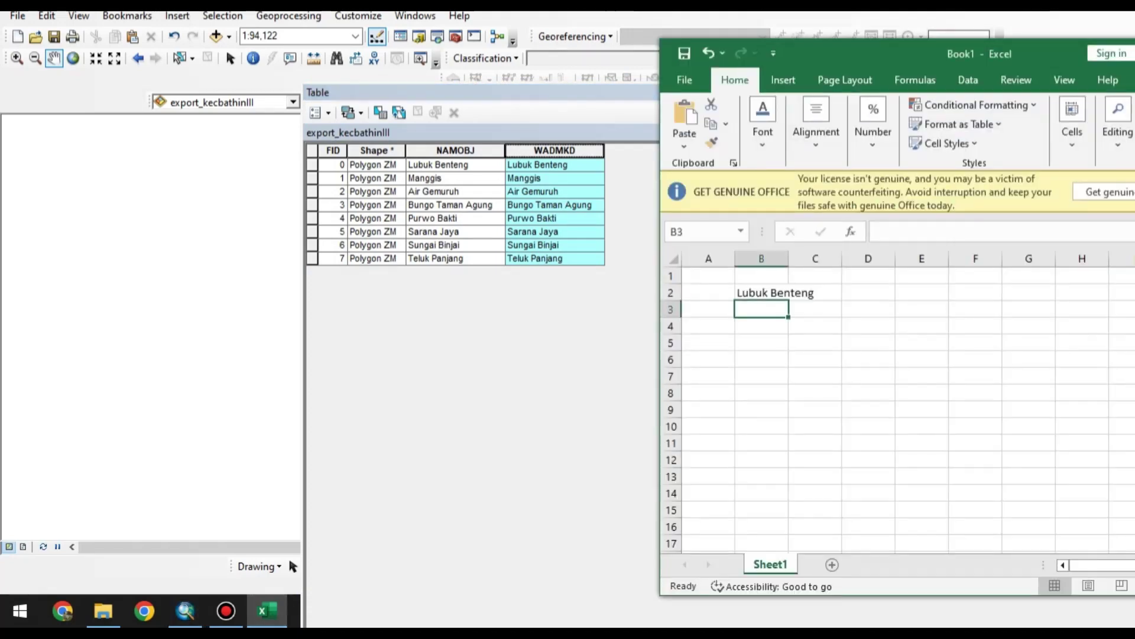
- Enter Manggis in cell B3 and Air Gemuruh in cell B4
text(Man)
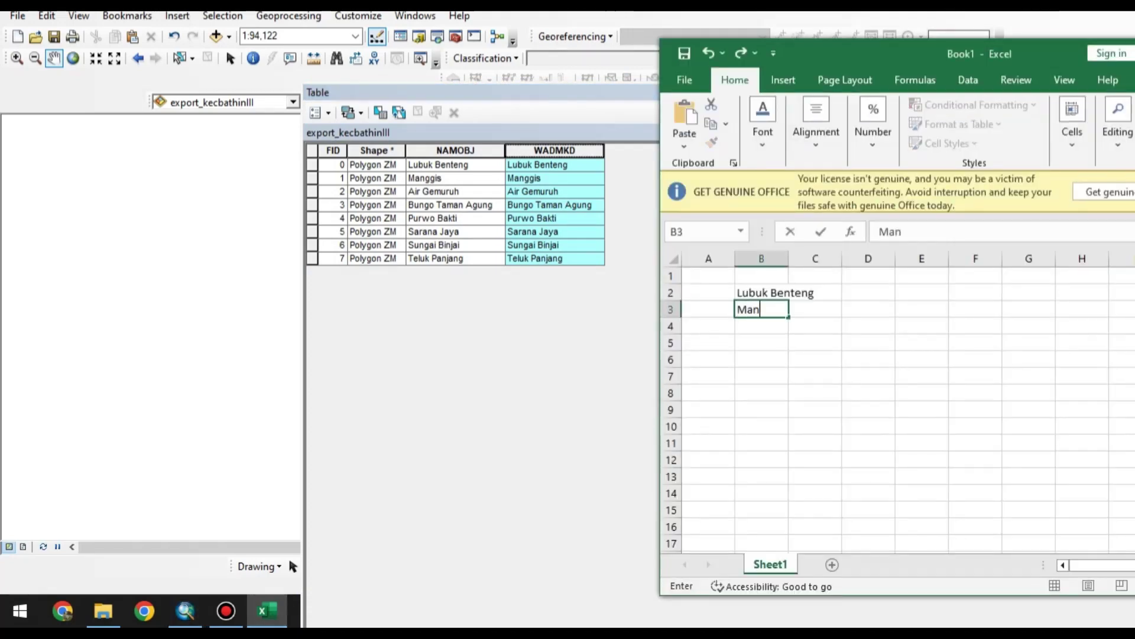
text(ggis)
key(Return)
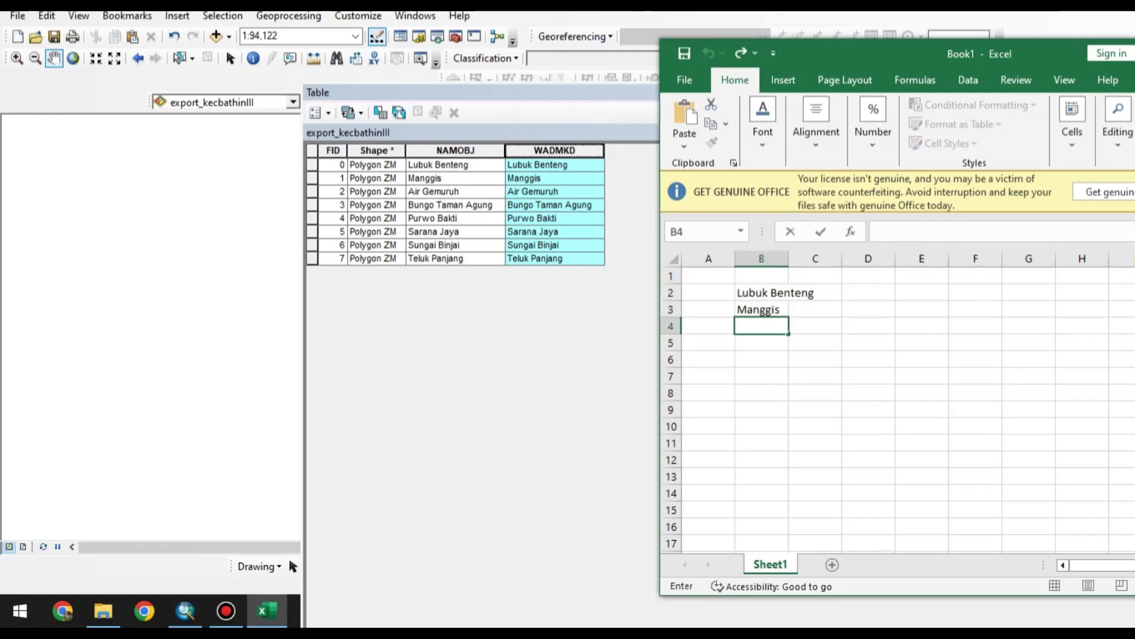
text(Air Gemuruh)
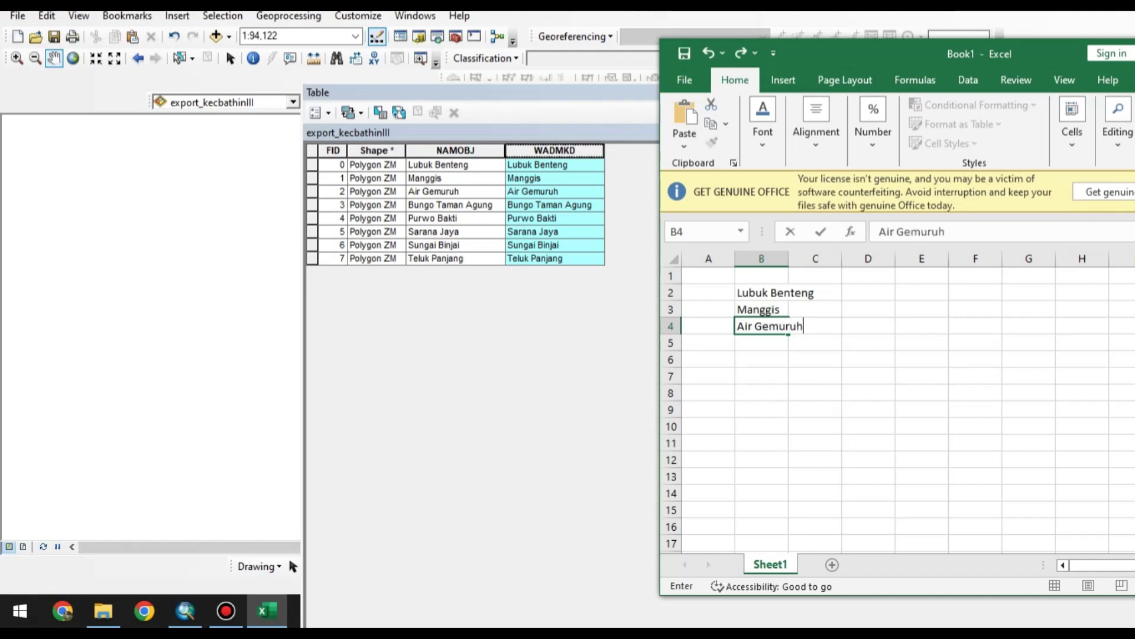
key(Return)
- Enter Bungo Taman Agung in cell B5 and Purwo Bakti in cell B6
text(Bungo)
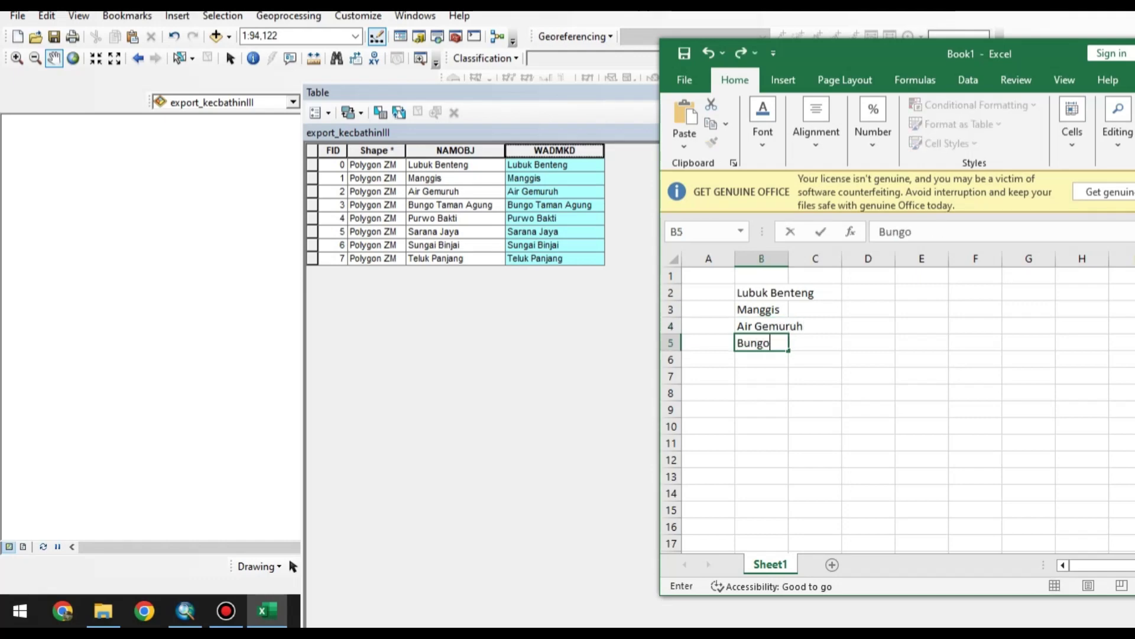
text( Tmaan)
key(BackSpace)
key(BackSpace)
text(aman Agung)
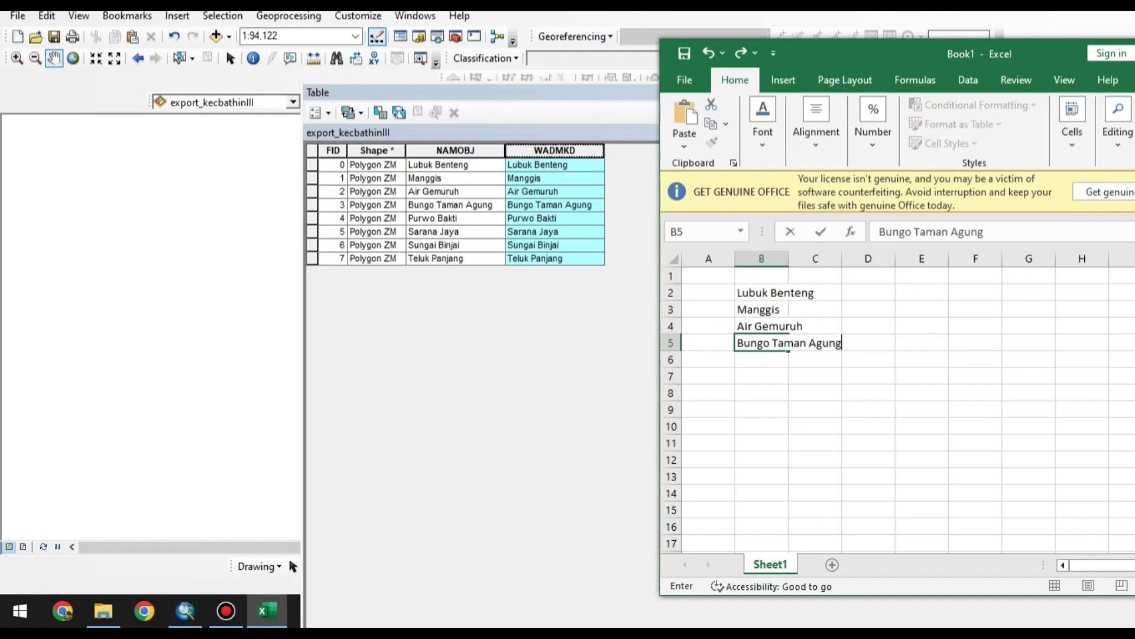
key(Return)
text(P)
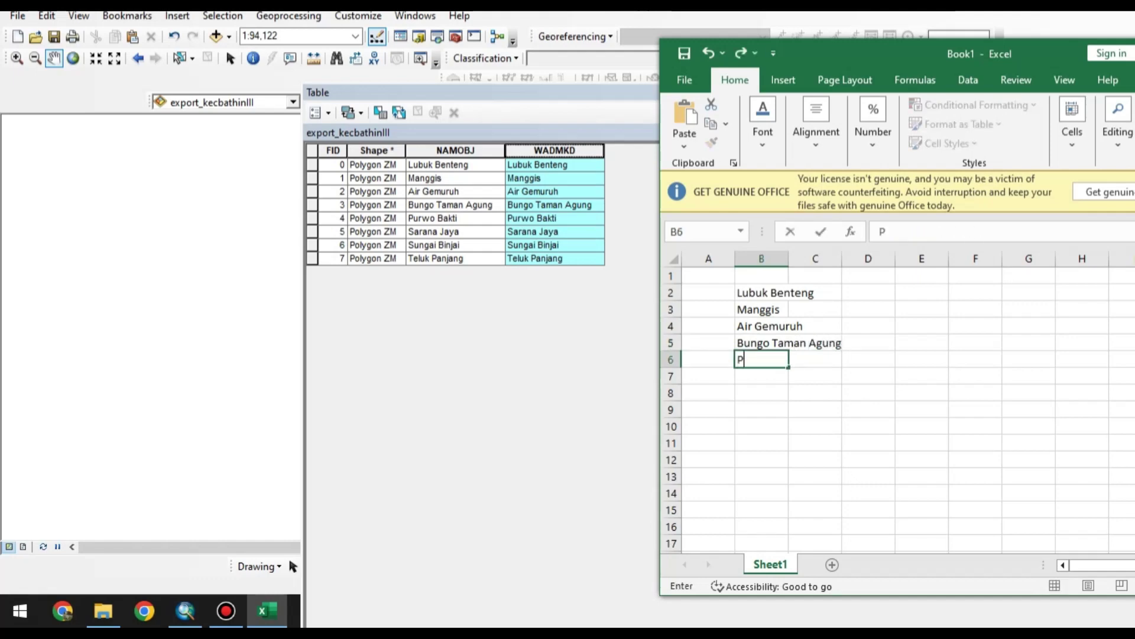
text(urwo Bakti)
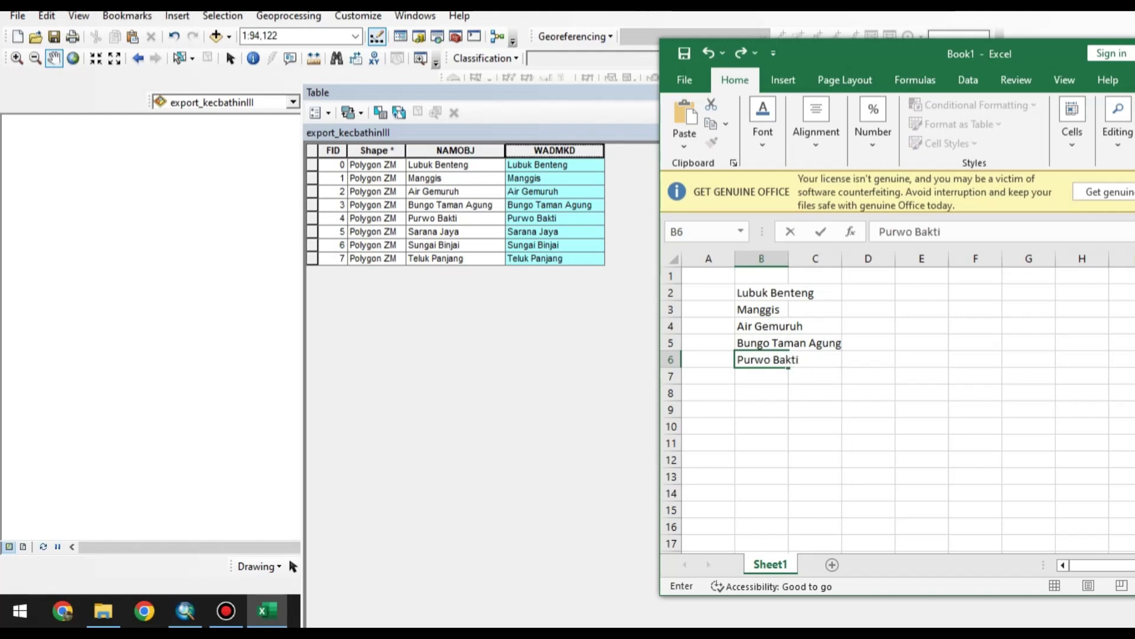
key(Return)
- Enter Saranan Jaya in cell B7 and Sungai Binjai in cell B8
text(Sara)
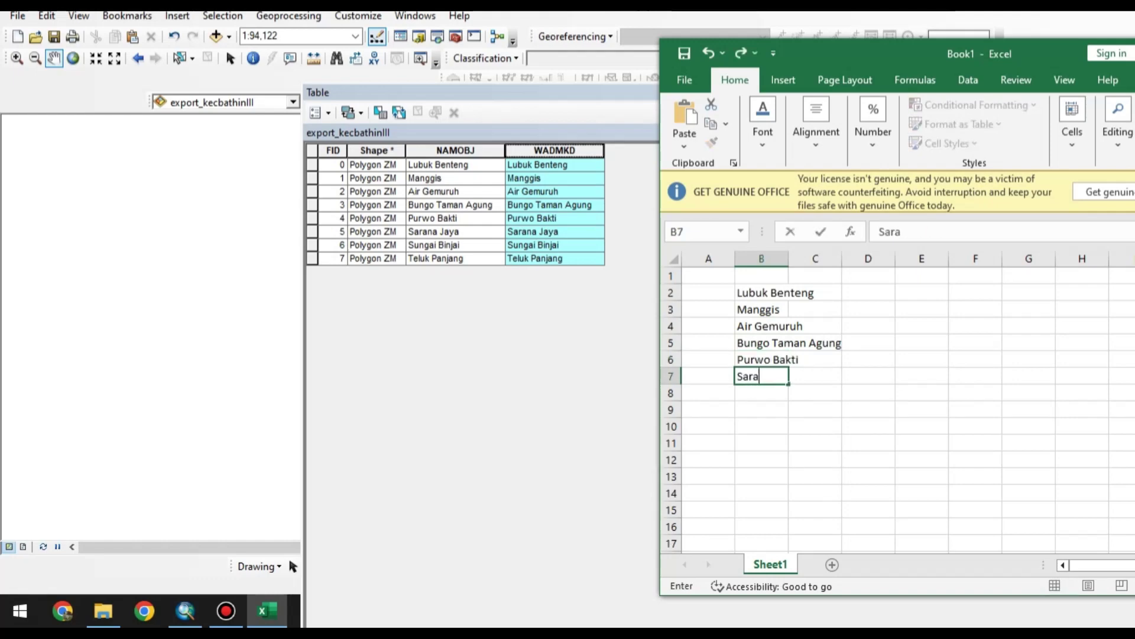
text(nan Jaya)
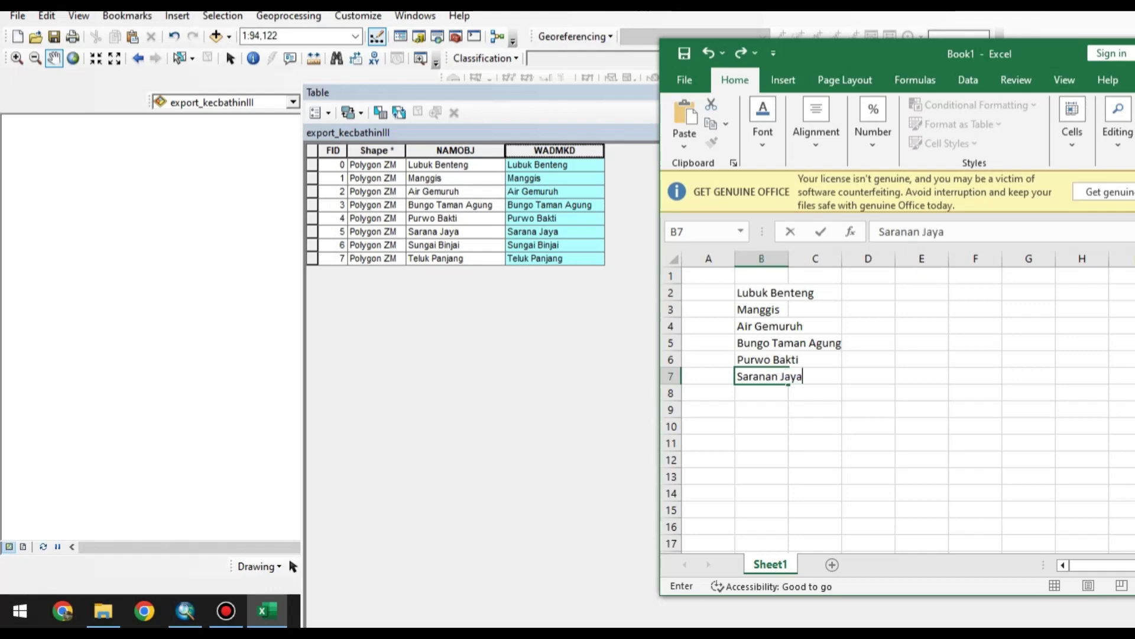
key(Return)
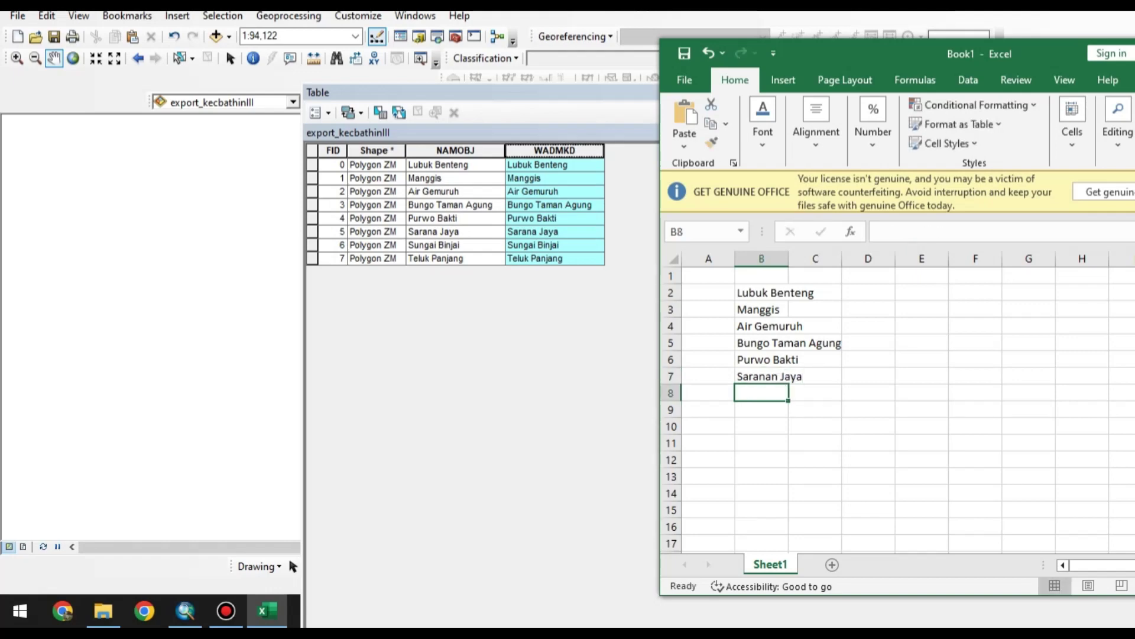
text(Sun)
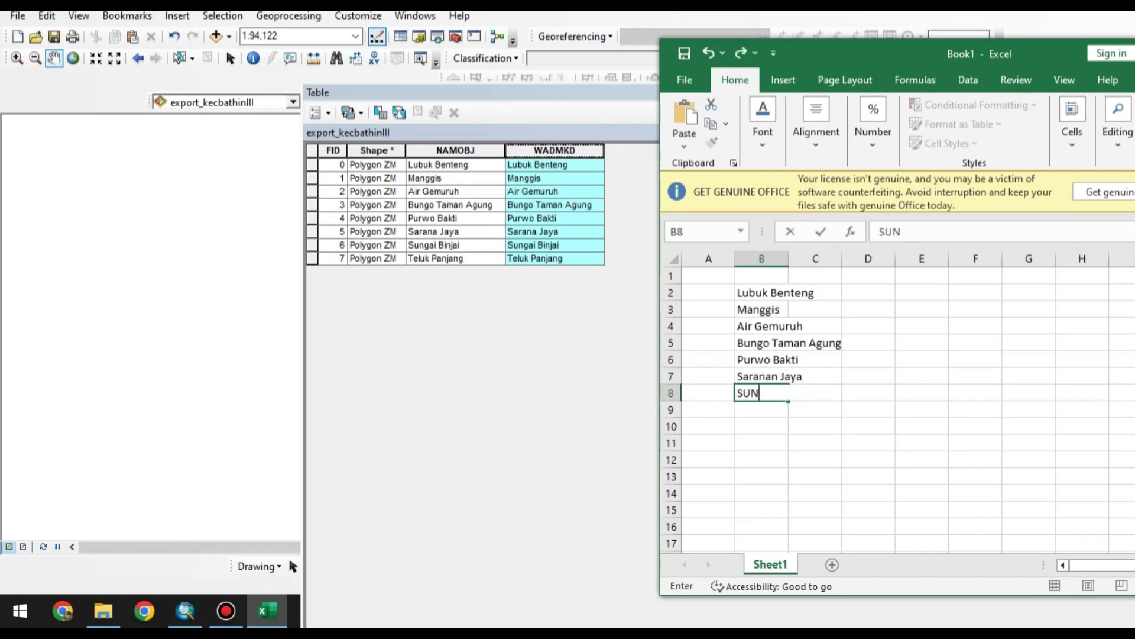
key(BackSpace)
key(BackSpace)
text(gai Binjai)
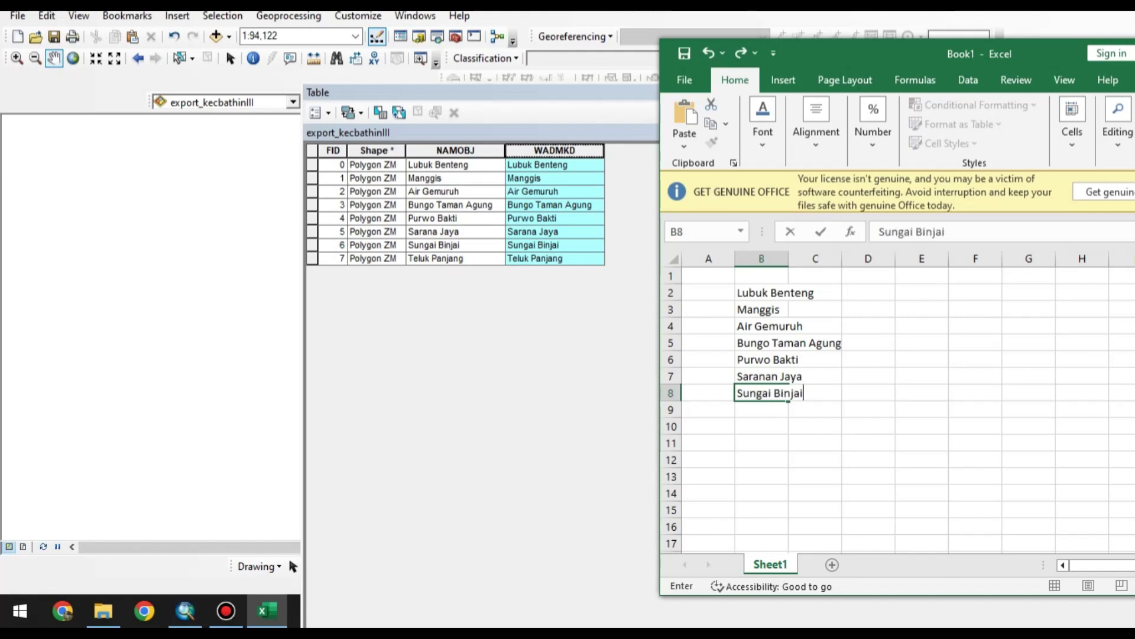
key(Return)
- Enter Teluk Panjang in cell B9 as the last village name in the list
text(Teluk)
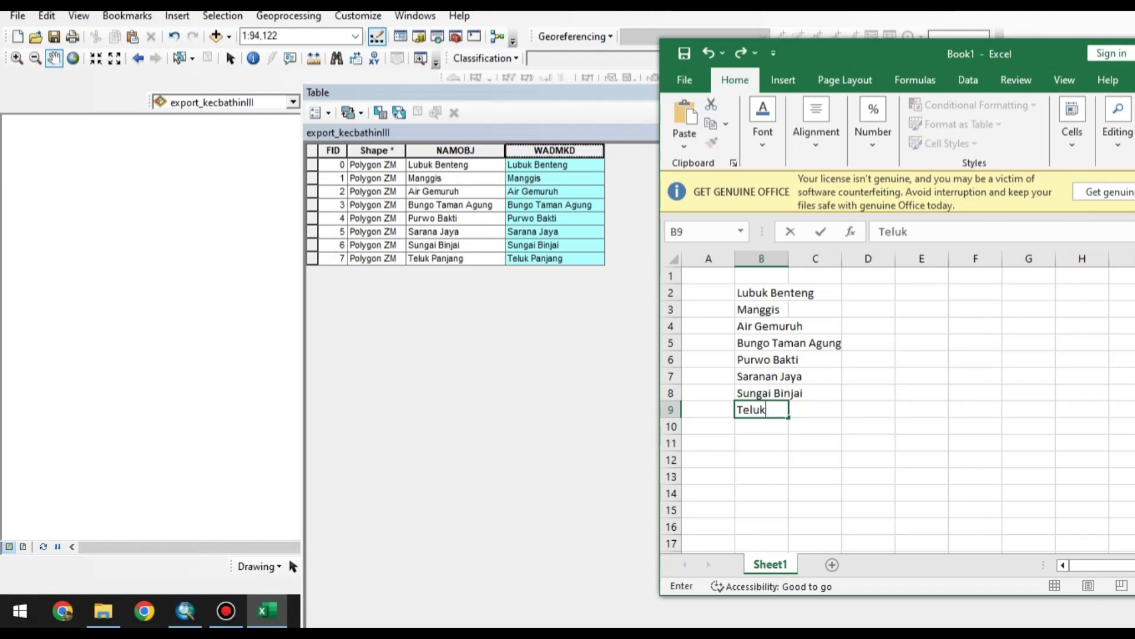
text( Panj)
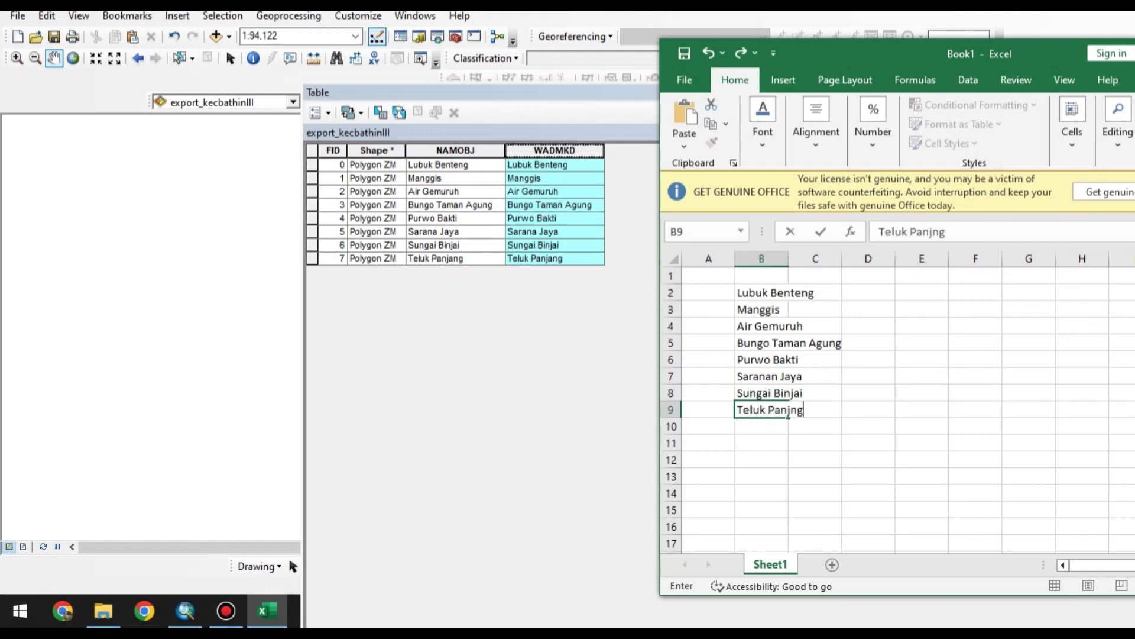
text(angan)
key(BackSpace)
click(868, 359)
- Add the column headers Desa in cell B1 and No in cell A1
click(708, 275)
double_click(761, 275)
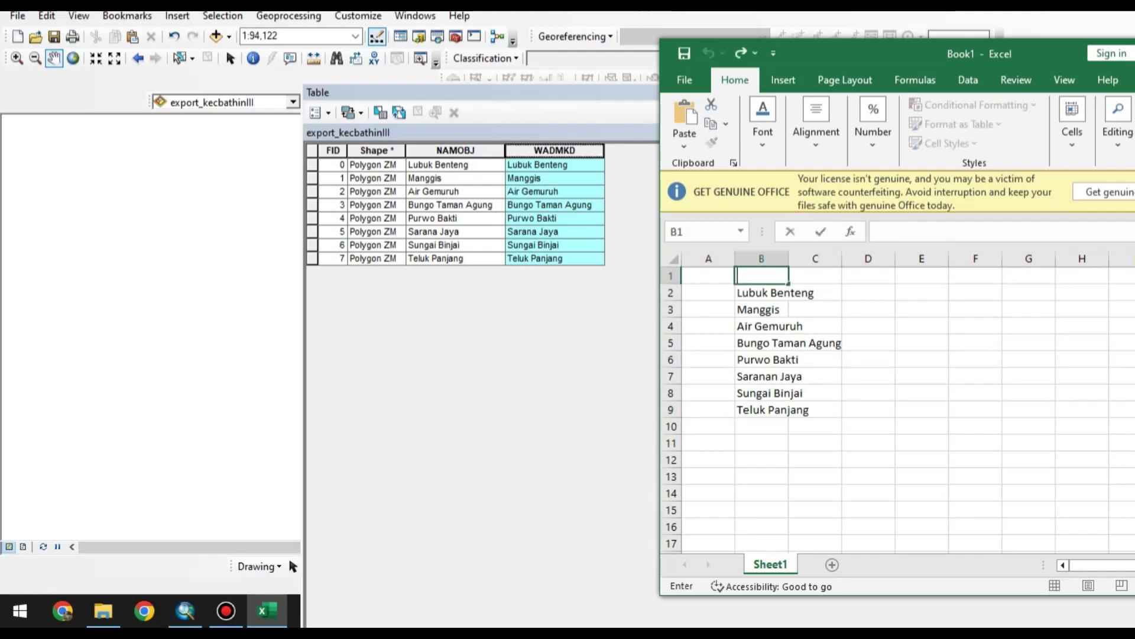
text(Desa)
click(708, 276)
text(No)
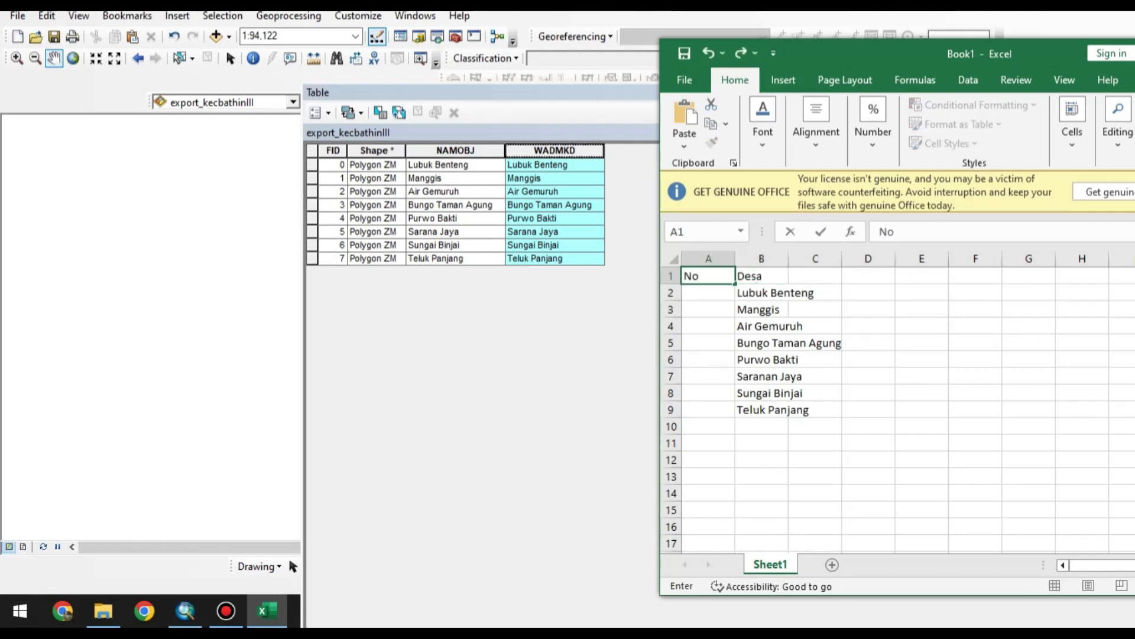
key(Return)
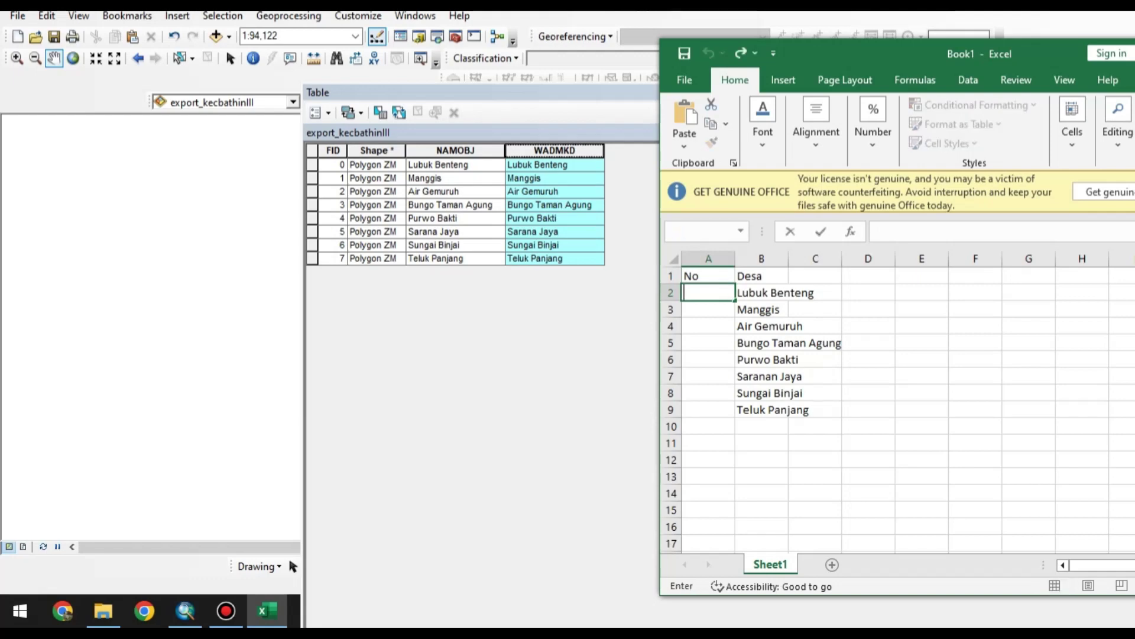
- Number the villages 1 to 8 in cells A2 to A9 and fit column B's width to the village names
text(1)
key(Return)
text(2)
key(Return)
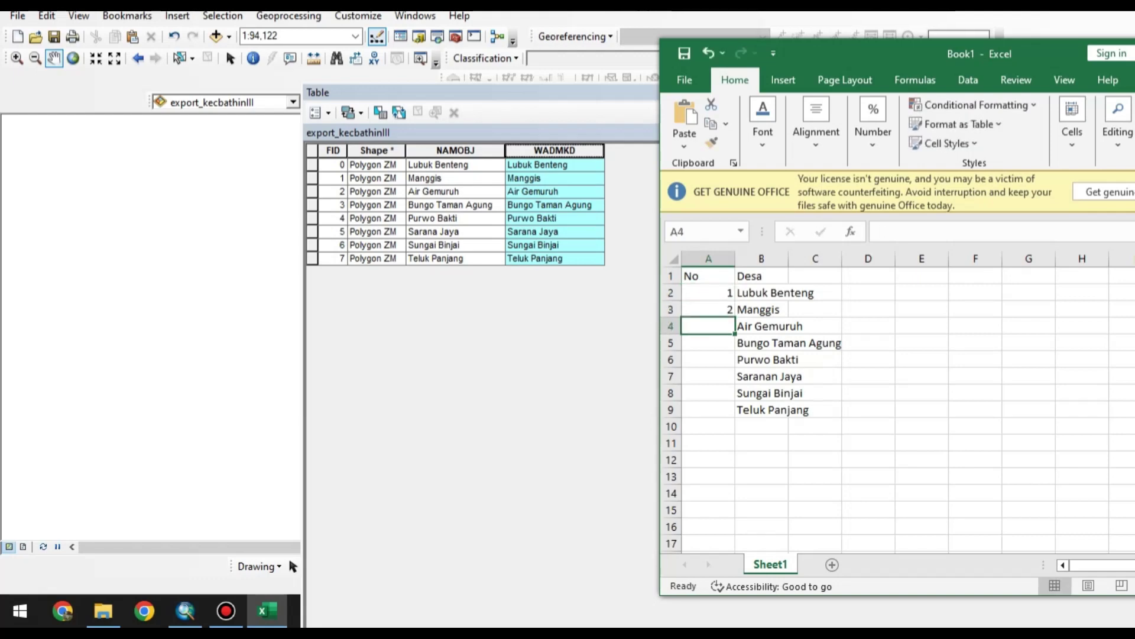
drag(761, 292, 739, 421)
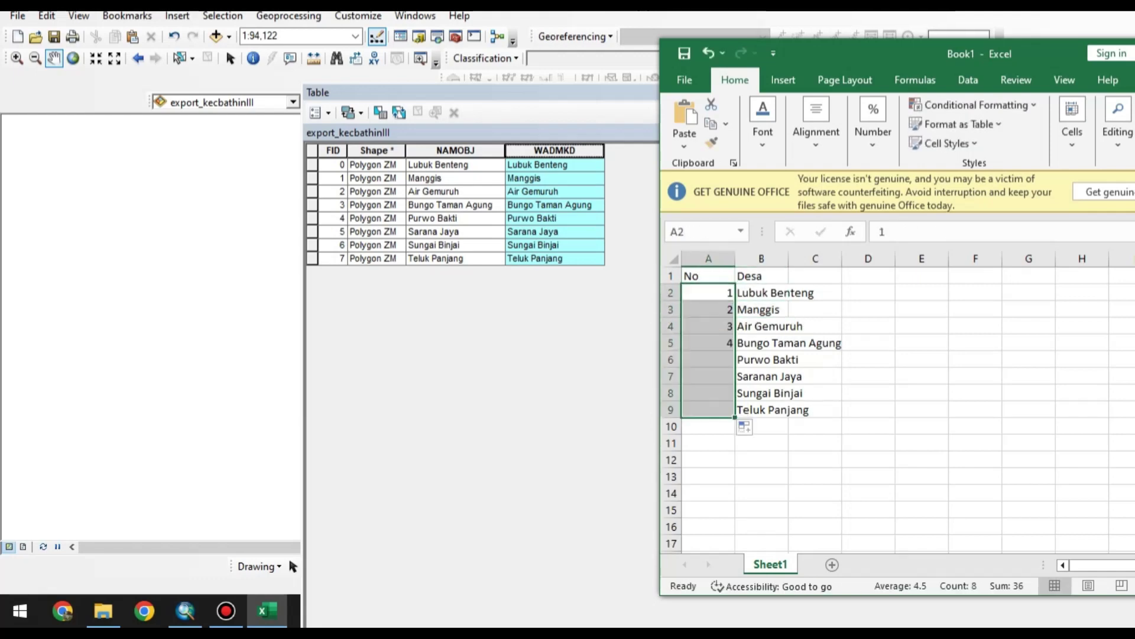
click(922, 341)
double_click(788, 258)
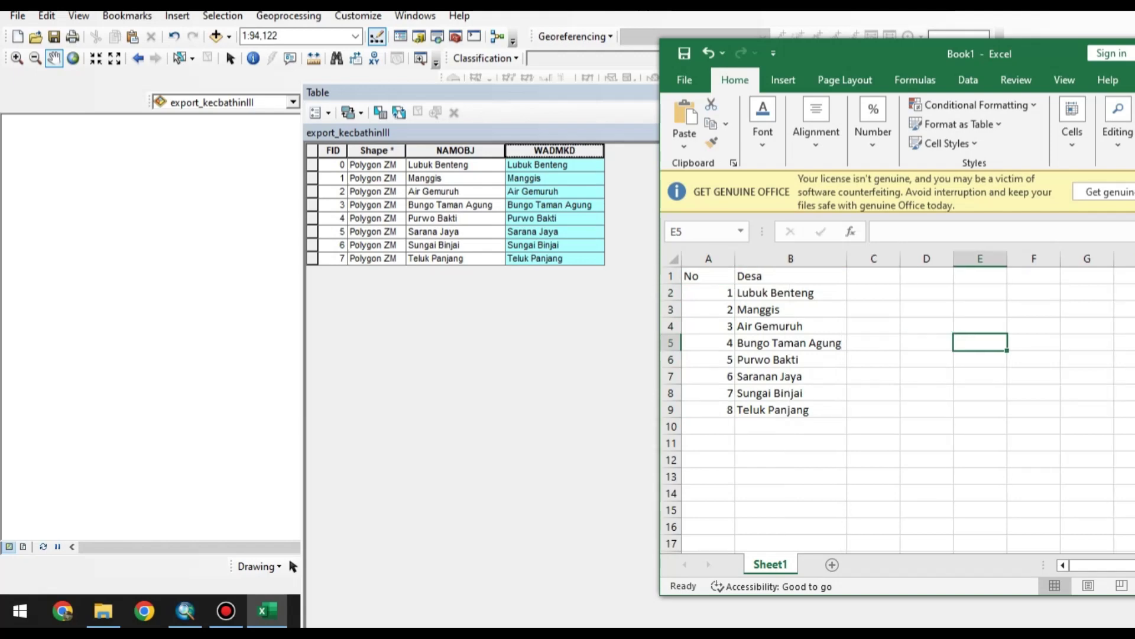
- Add the headers Laki-laki in cell C1, Perempuan in cell D1 and Jumlah in cell E1
click(874, 276)
double_click(873, 275)
text(Lak)
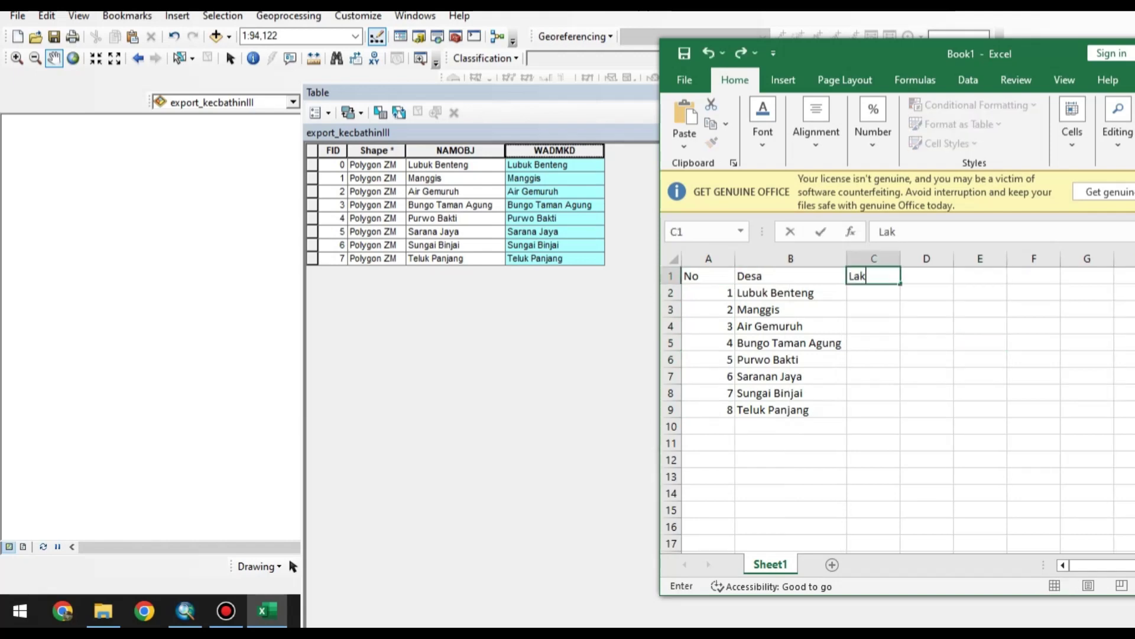
text(i-laki)
key(Tab)
text(P)
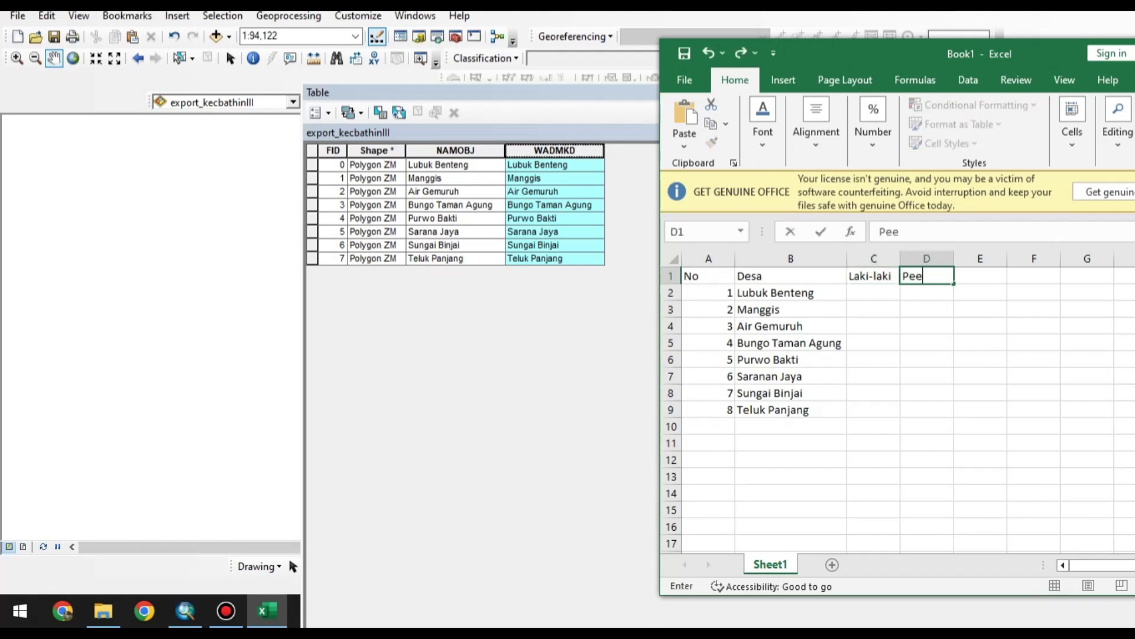
text(erempuan)
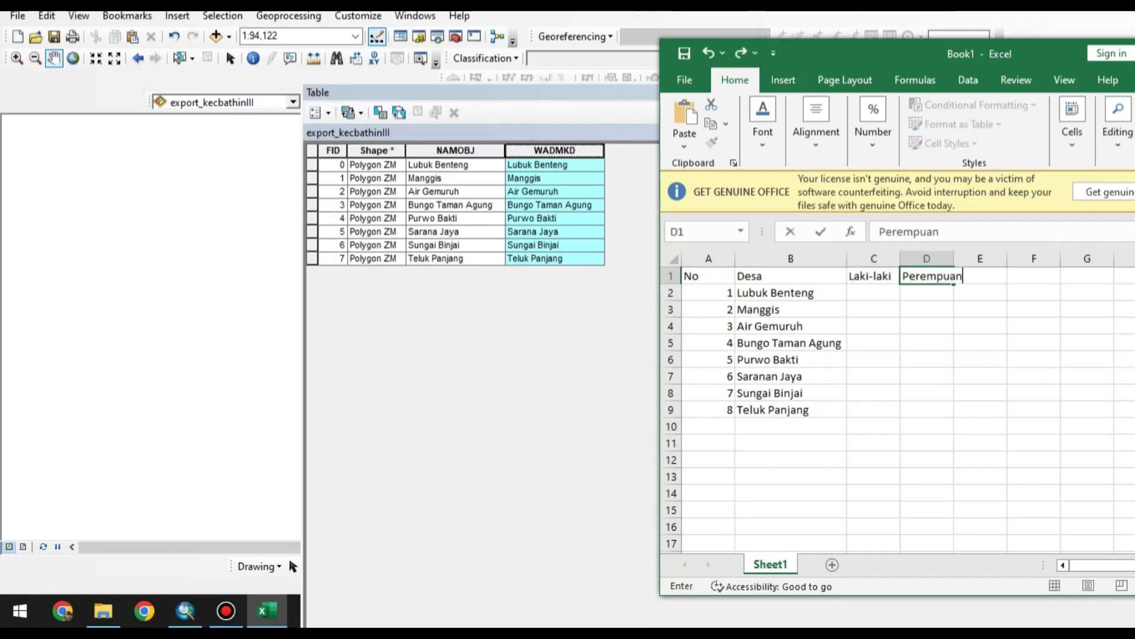
key(Tab)
text(Jumla)
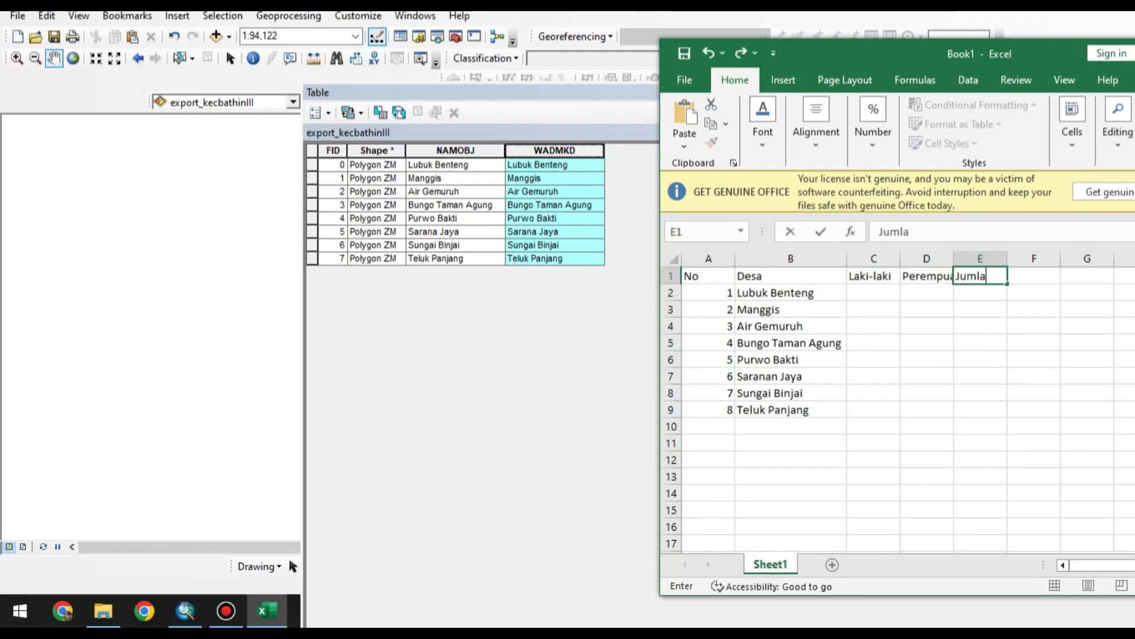
text(h)
click(874, 376)
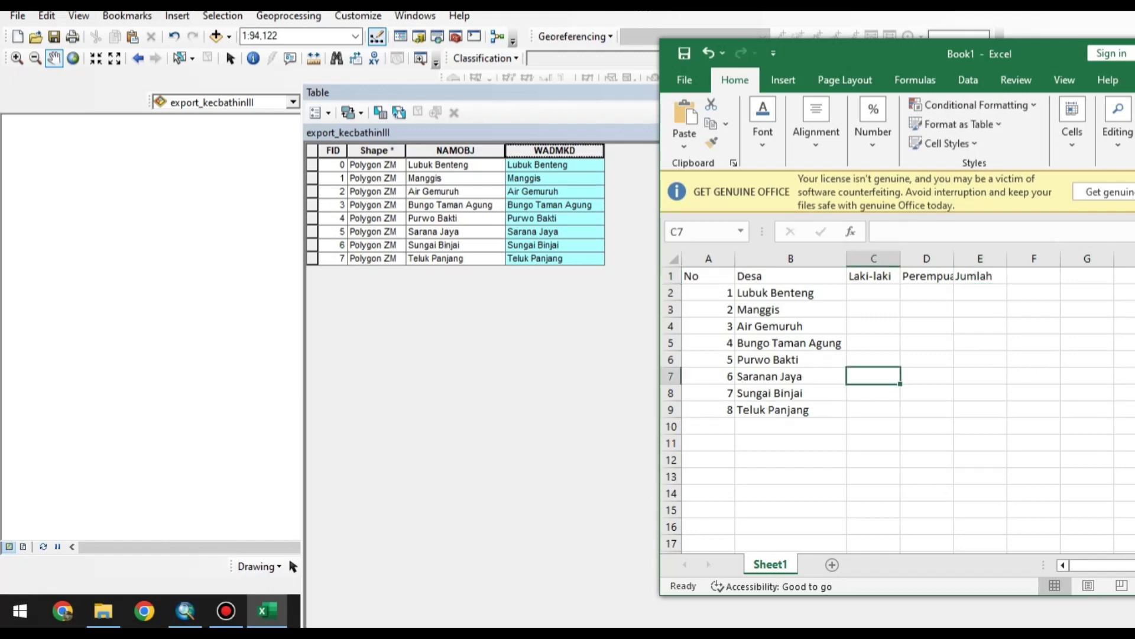
- Fit column D's width to its Perempuan header and move the Excel window fully into view
double_click(954, 259)
drag(968, 57, 761, 45)
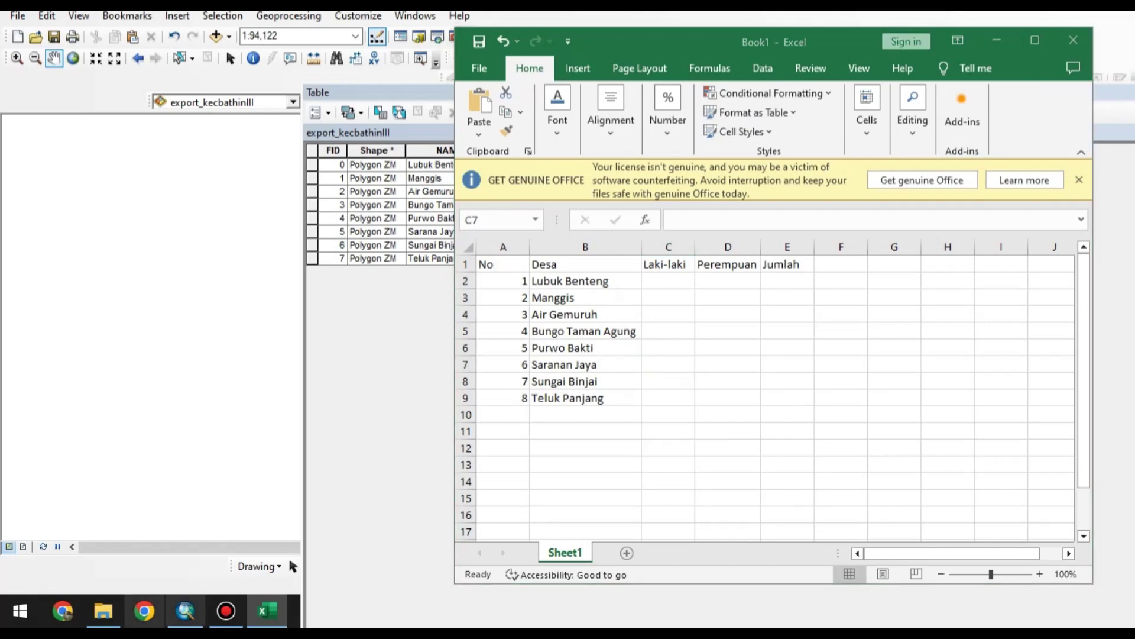
- Switch to Chrome using the Person 1 profile and search the web for "kecamatan bathin III dalam angka bps"
click(144, 611)
mouse_move(185, 611)
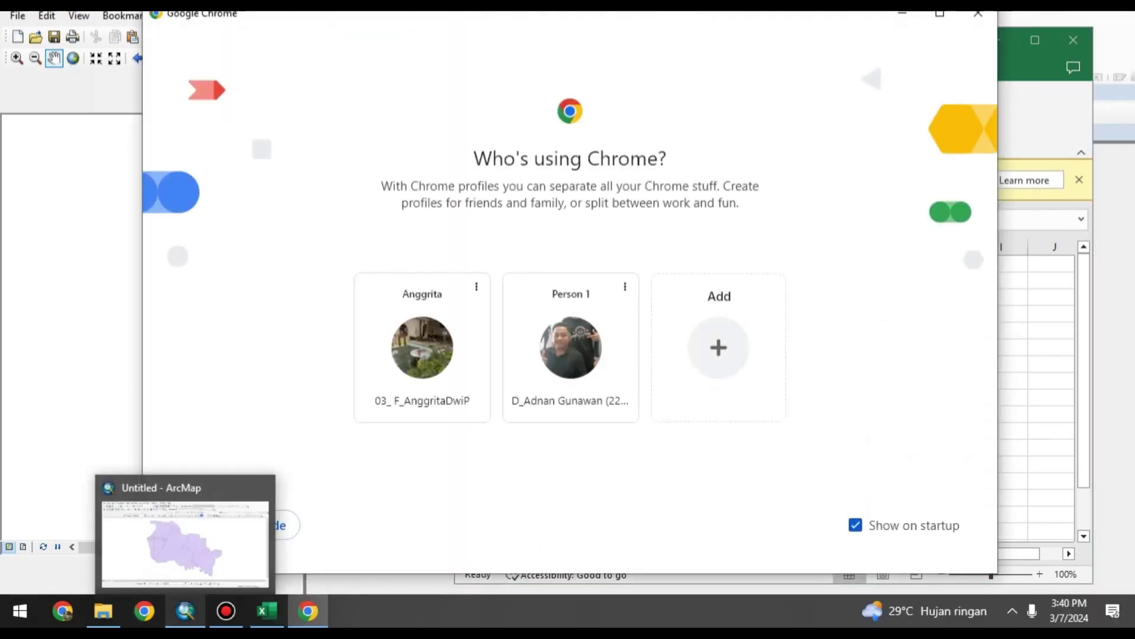
click(570, 348)
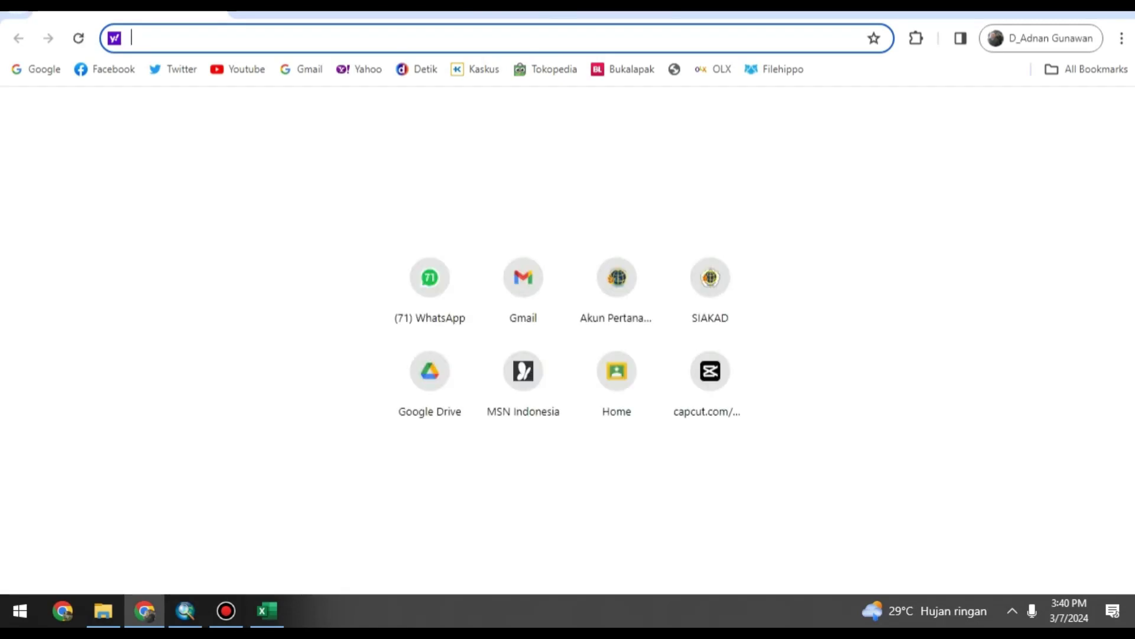
text(kecam)
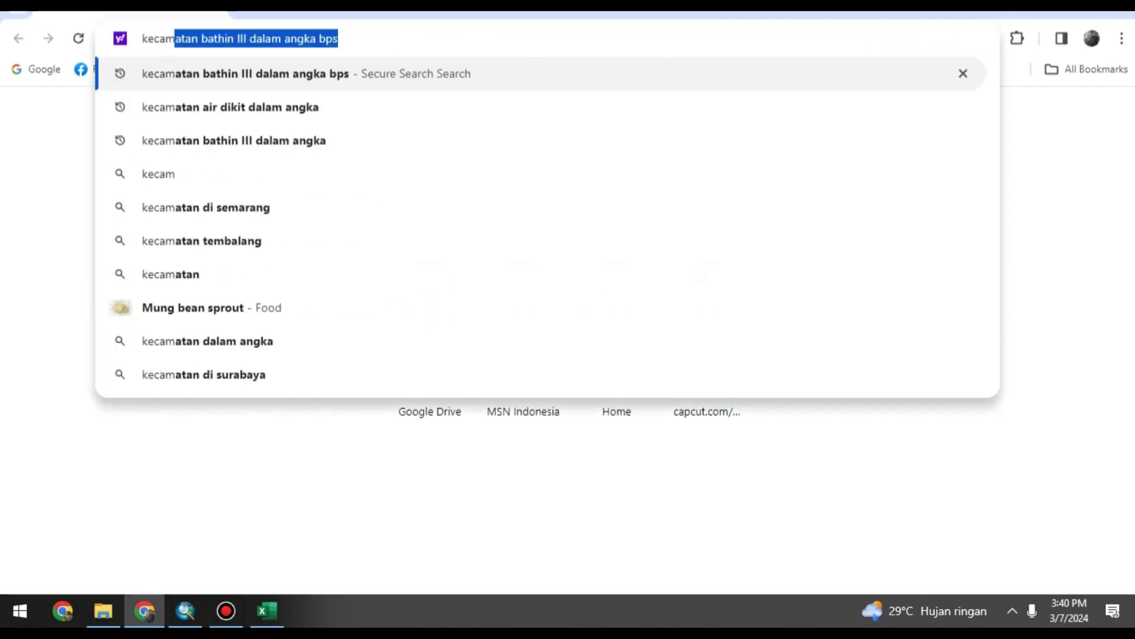
key(Return)
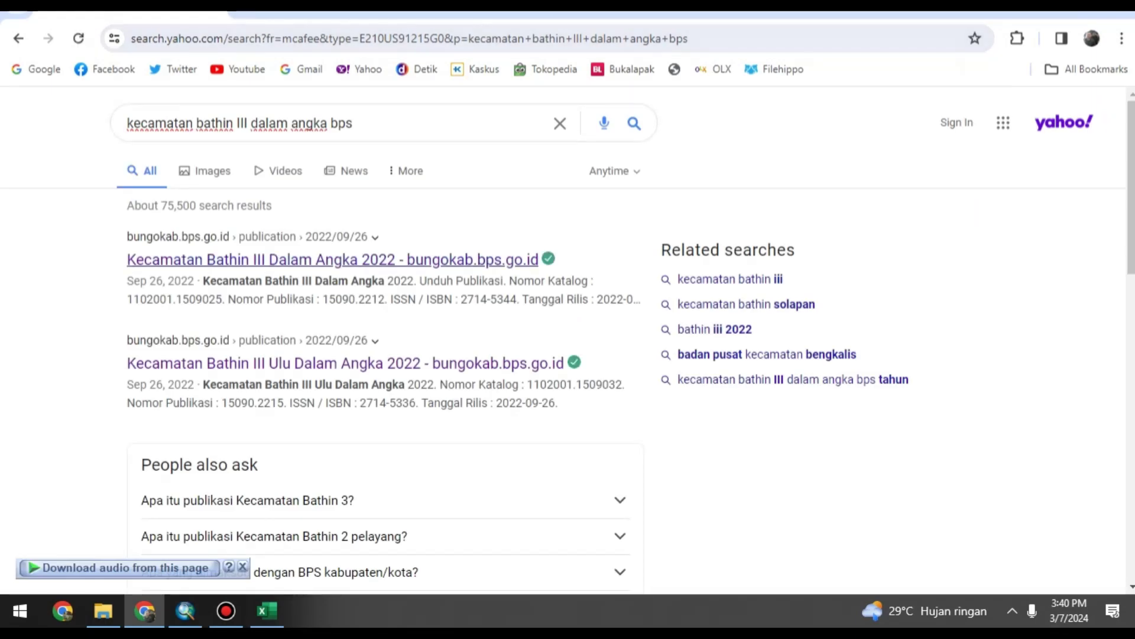
- Open the BPS page for Kecamatan Bathin III Dalam Angka 2022 and download the publication, supplying the saved contact e-mail
click(267, 259)
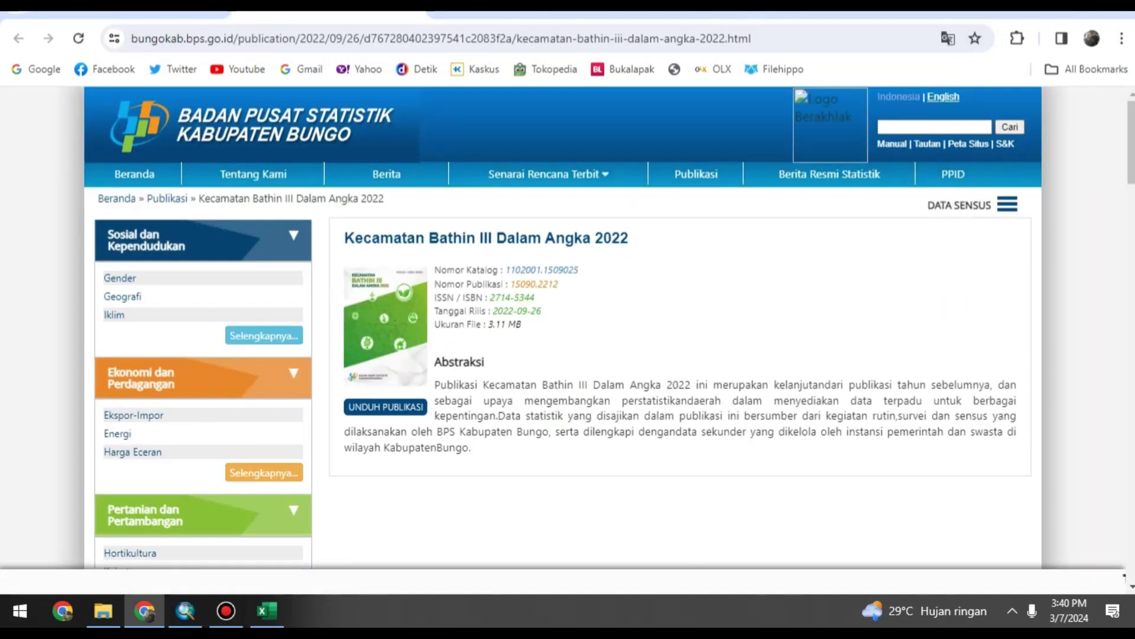
click(385, 407)
click(555, 366)
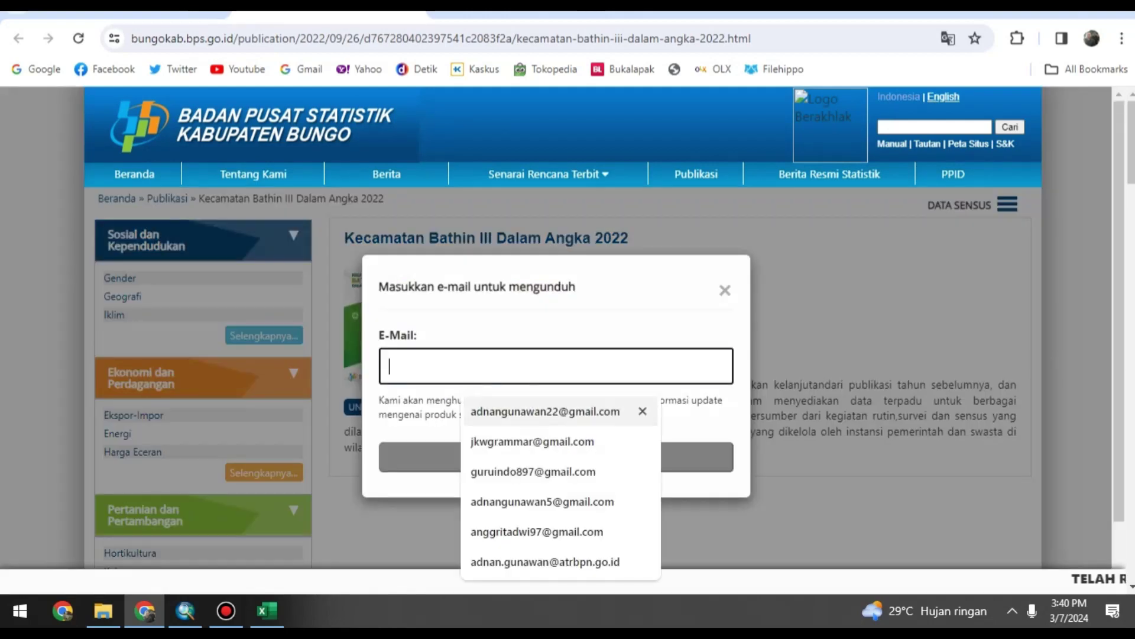
click(556, 412)
click(556, 456)
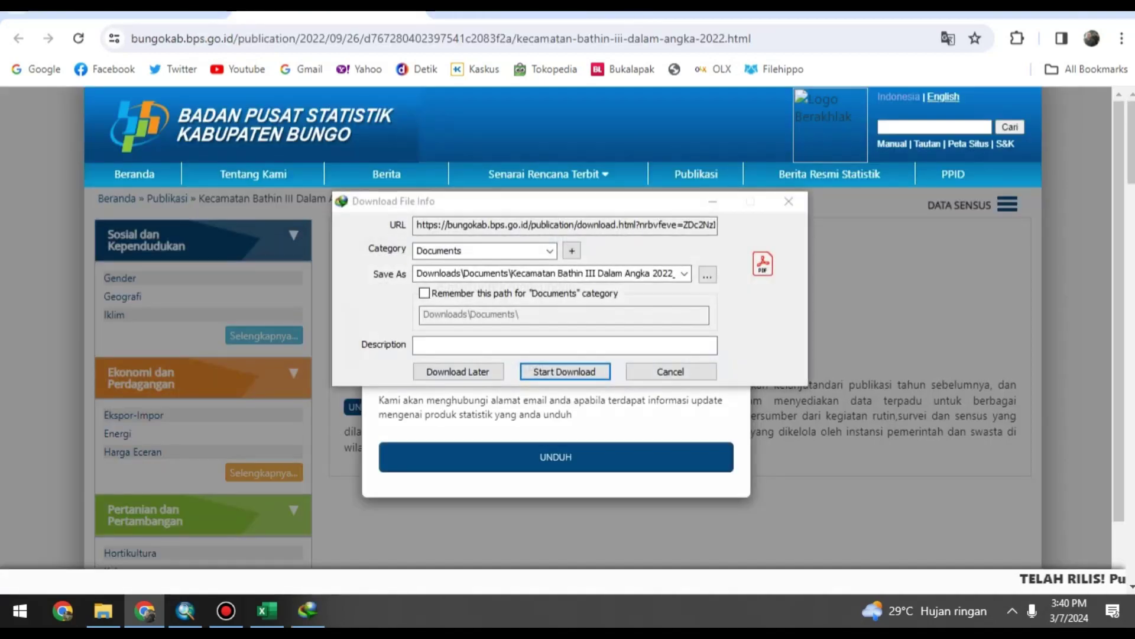
click(564, 371)
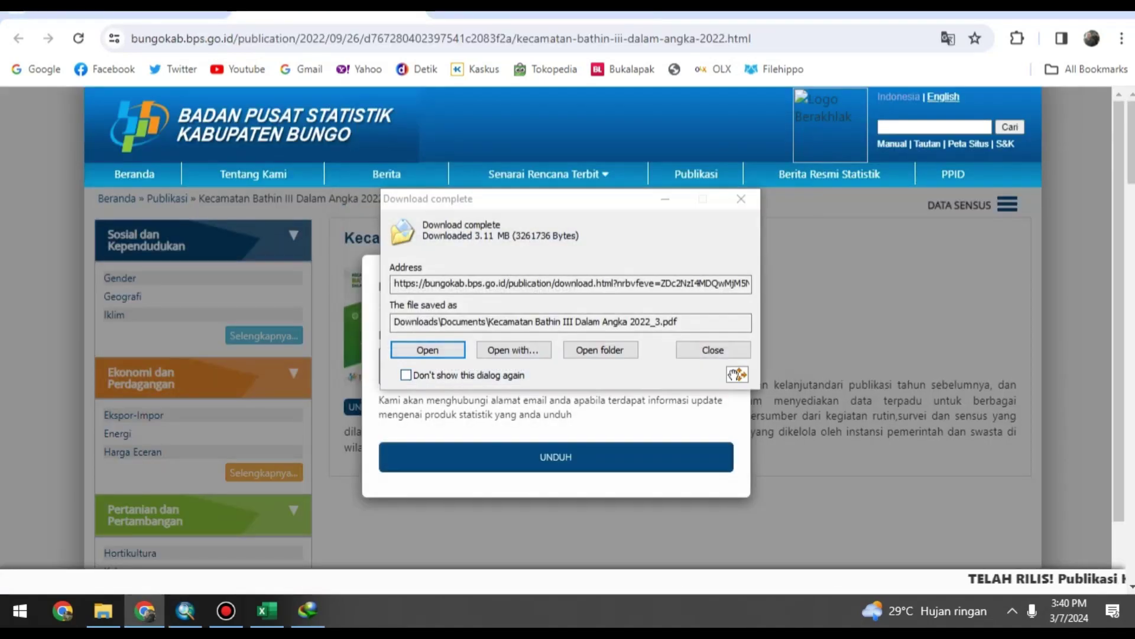
- Open the downloaded Kecamatan Bathin III Dalam Angka 2022 PDF and search its text for 38
click(430, 347)
key(Return)
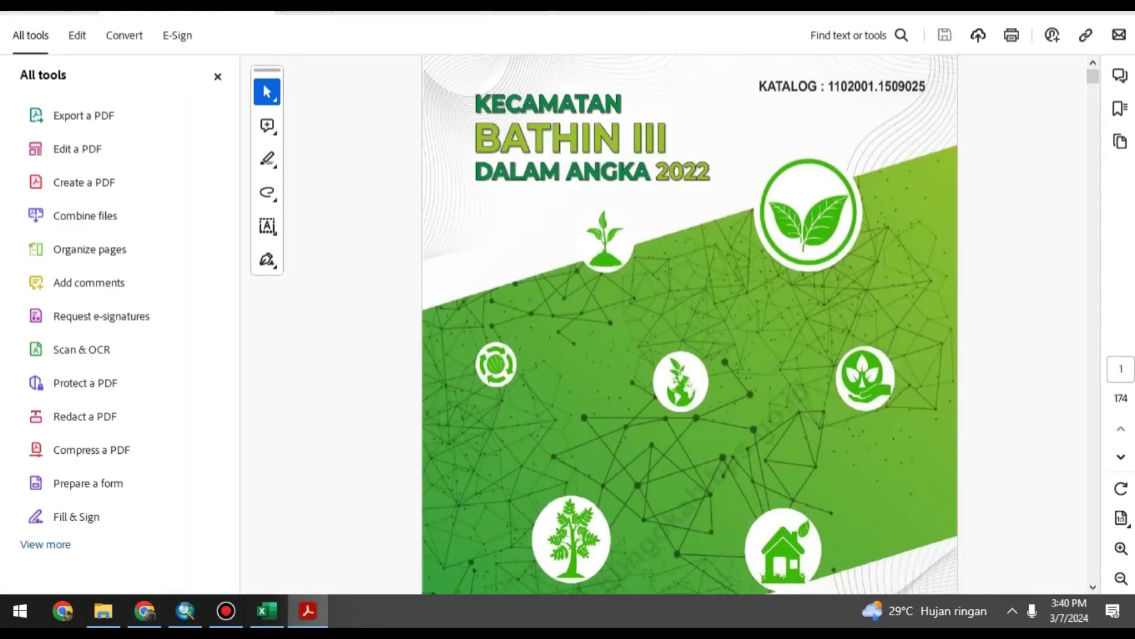
key(ctrl+f)
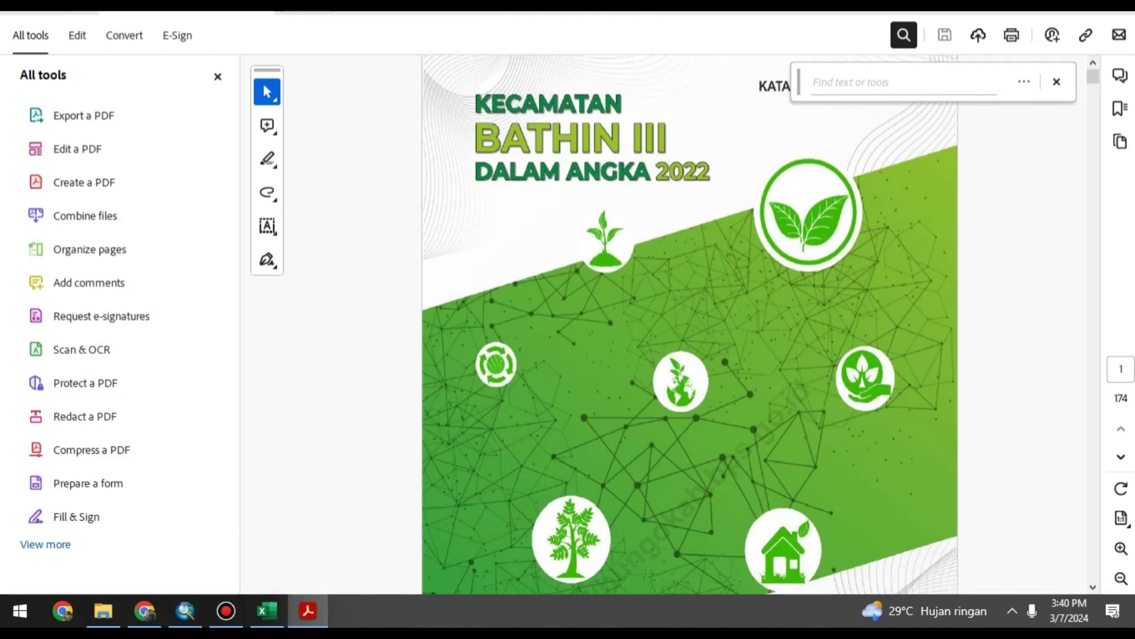
click(814, 82)
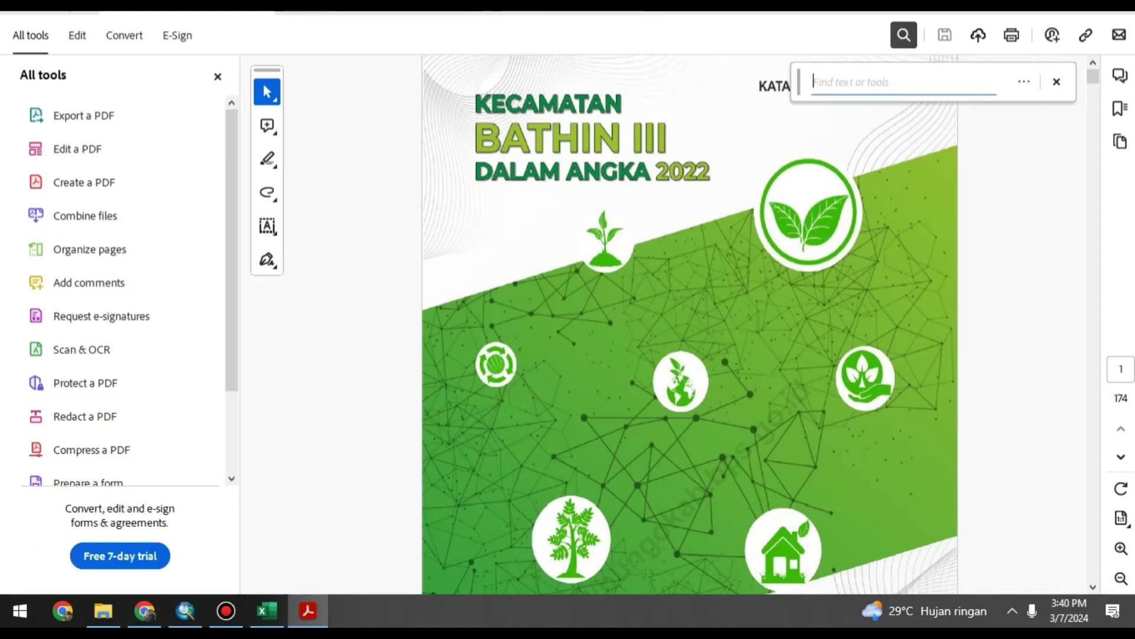
text(38)
key(Return)
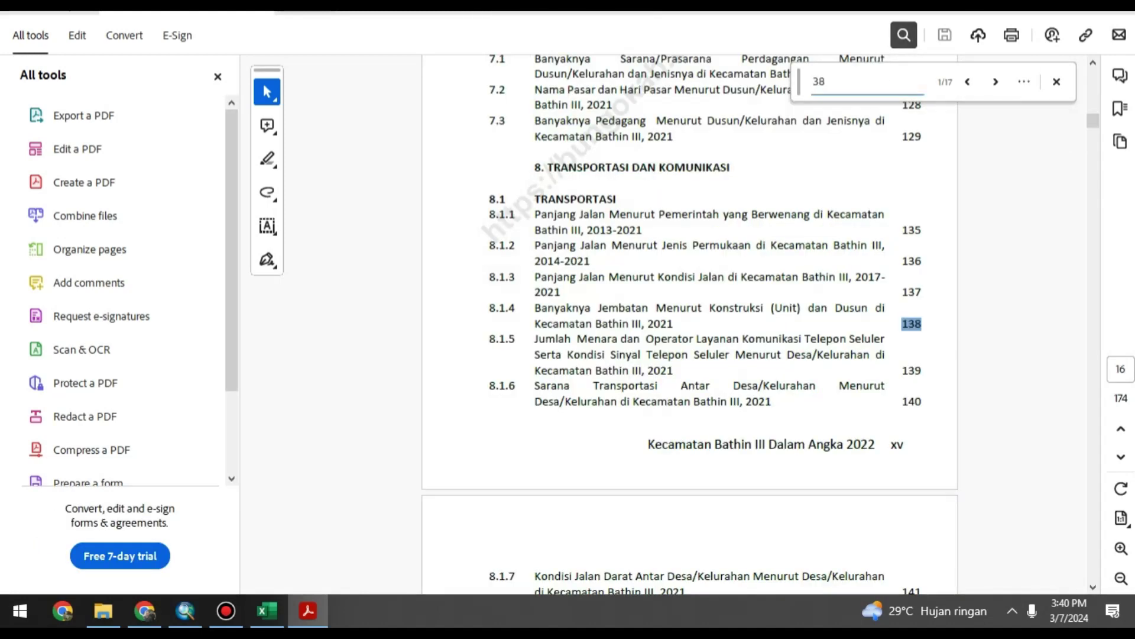
- Advance through the search matches for 38 to Tabel 3.1, the population by sex per Desa/Kelurahan
click(996, 81)
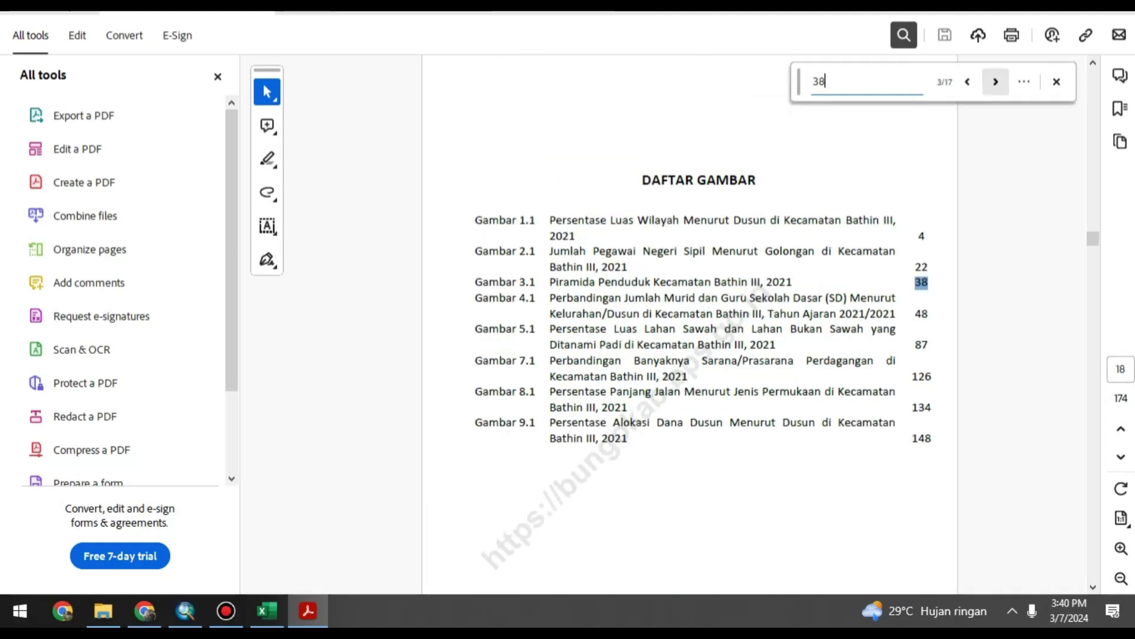
click(995, 82)
click(996, 81)
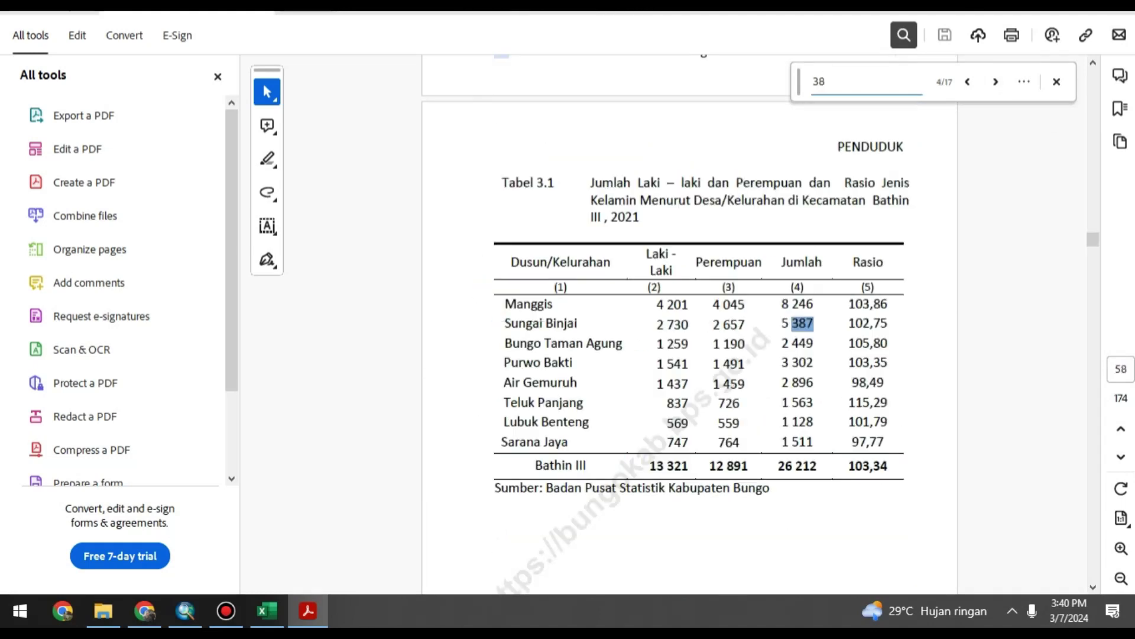
- Arrange the PDF and the Book1 Excel workbook side by side, hiding the PDF's All tools pane so Tabel 3.1 is fully readable
key(alt+Tab)
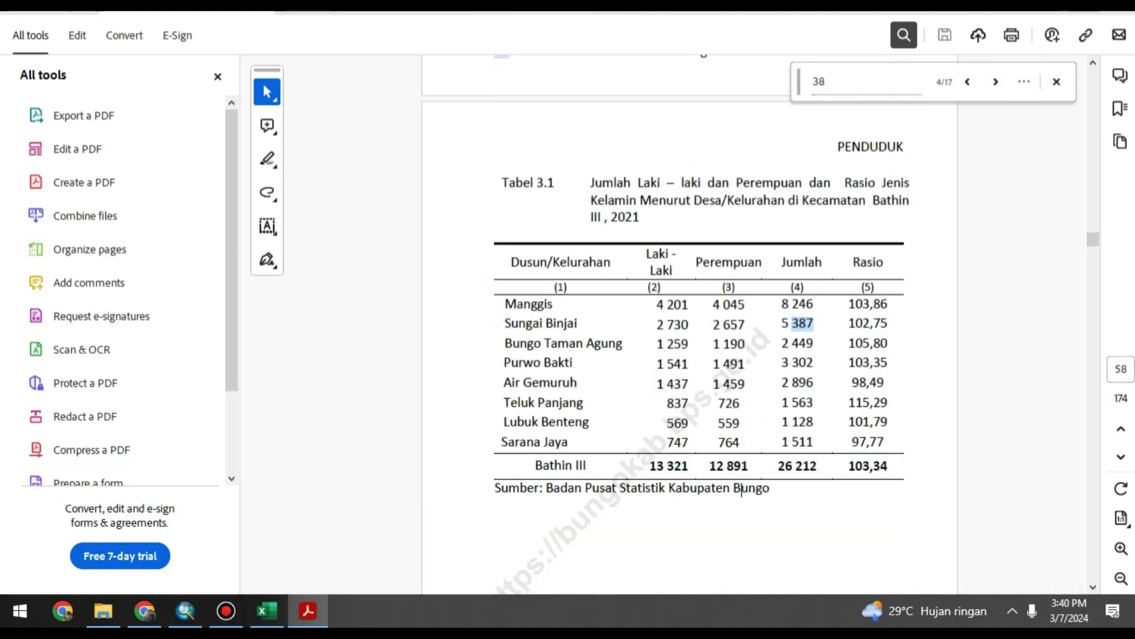
click(1074, 11)
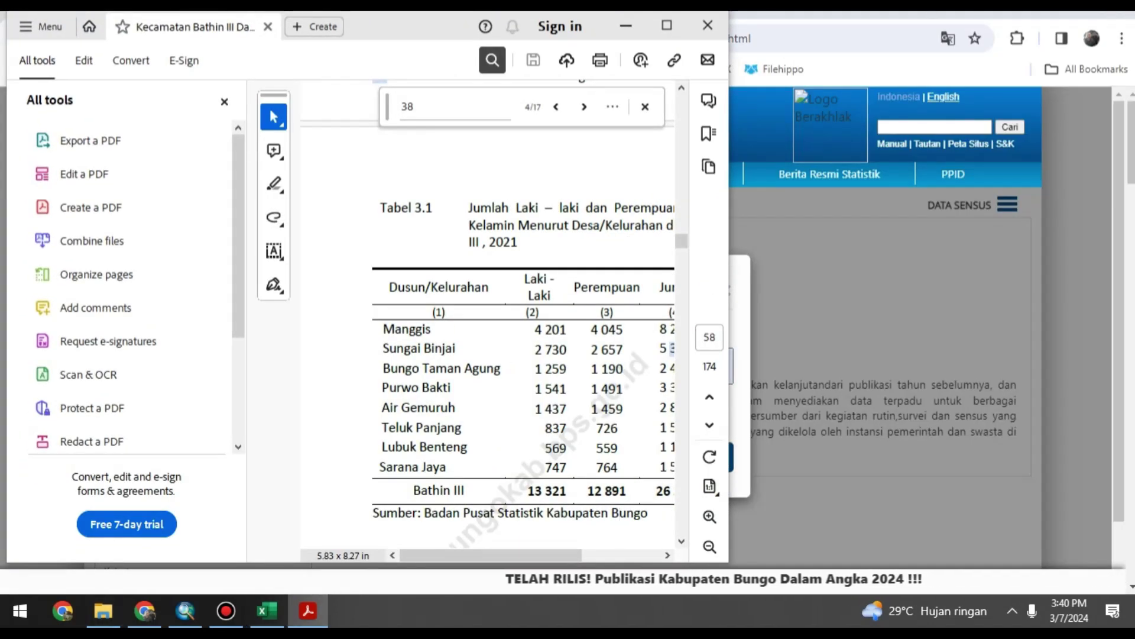
drag(532, 555, 581, 555)
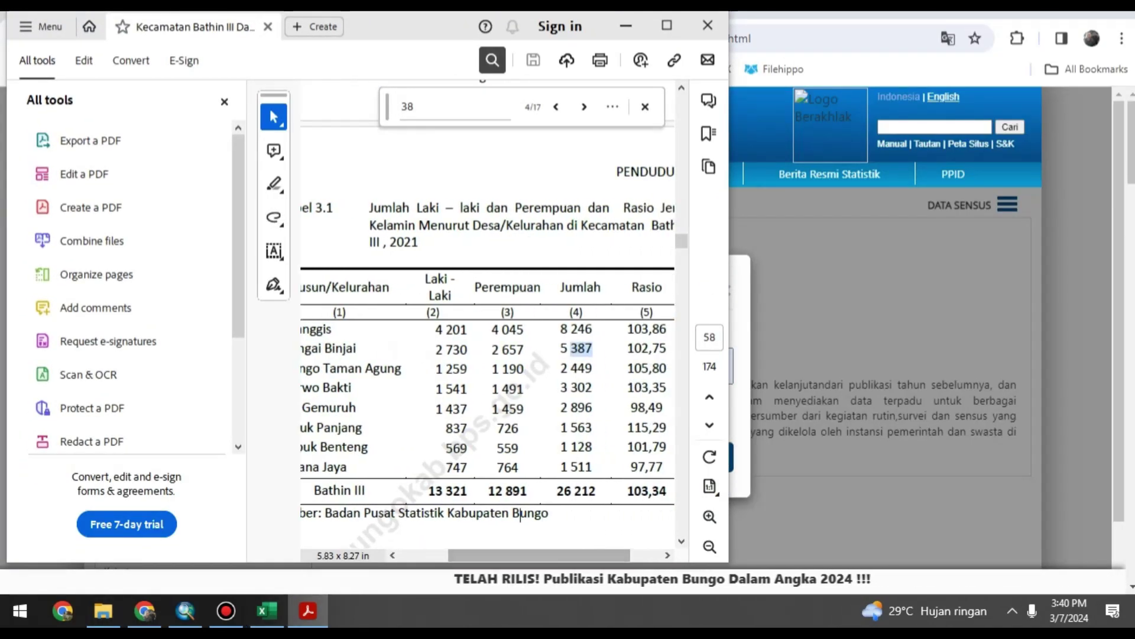
click(266, 611)
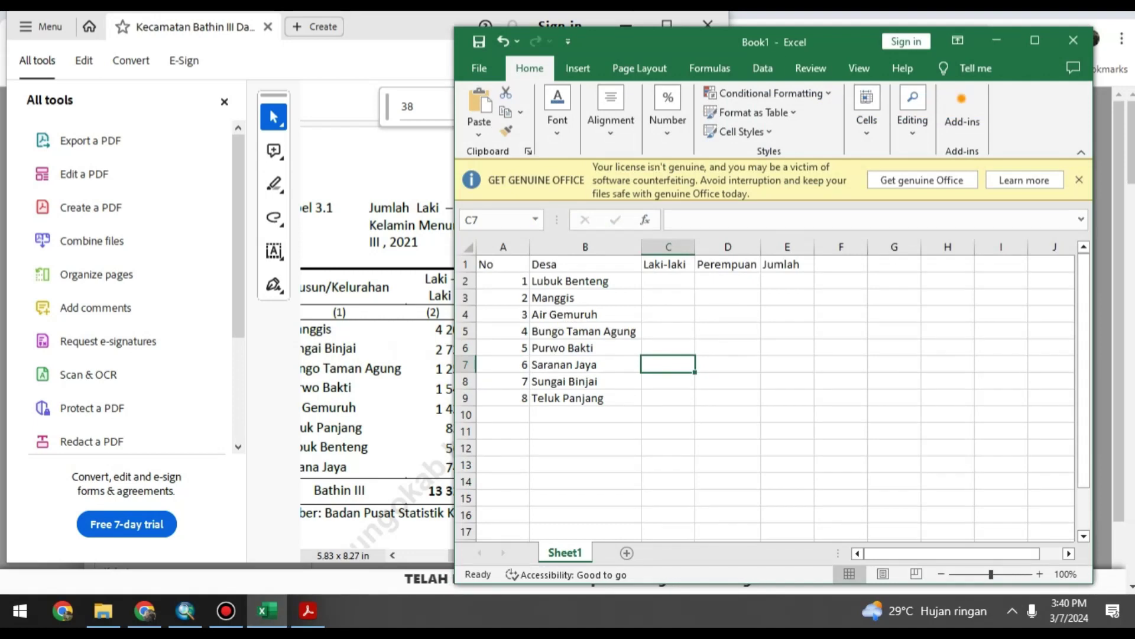
drag(631, 37, 781, 30)
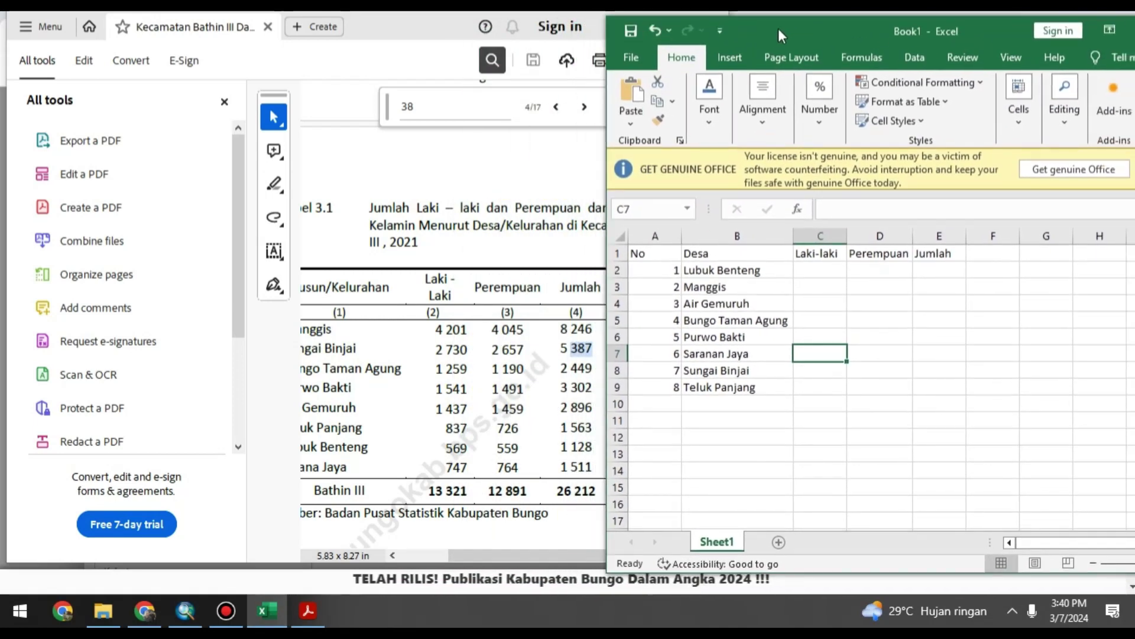
double_click(821, 271)
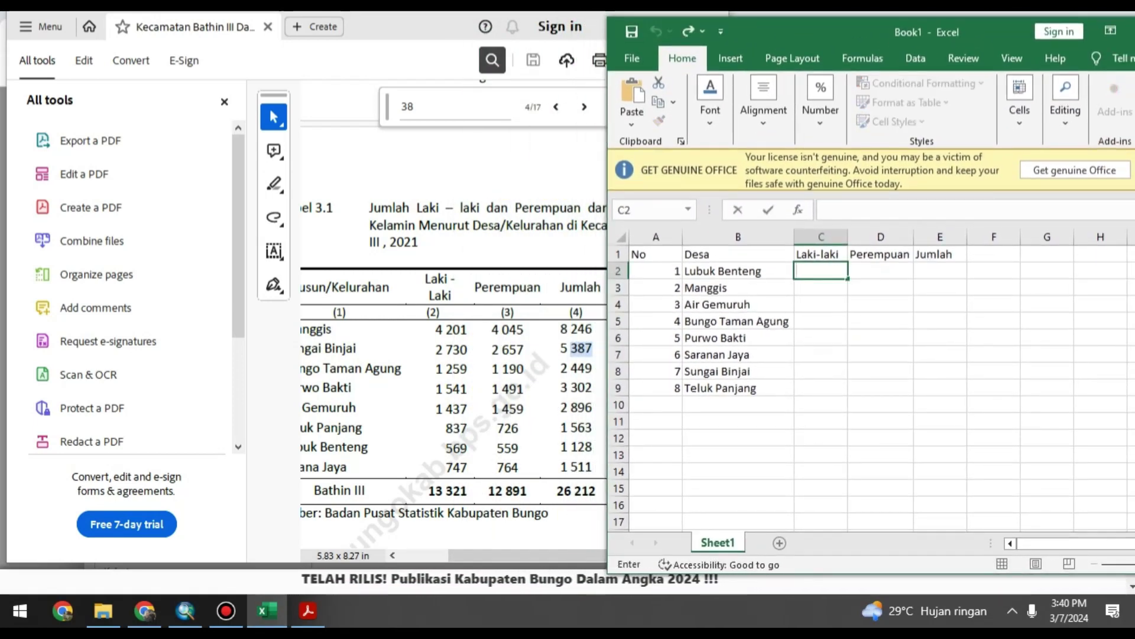
click(224, 102)
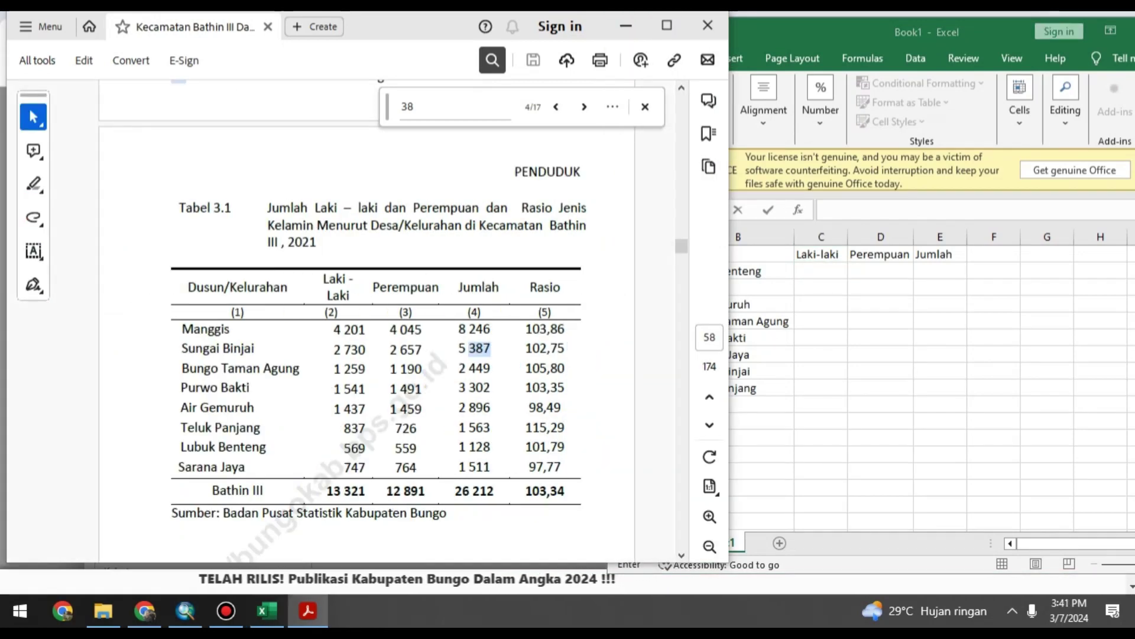
drag(729, 47, 635, 47)
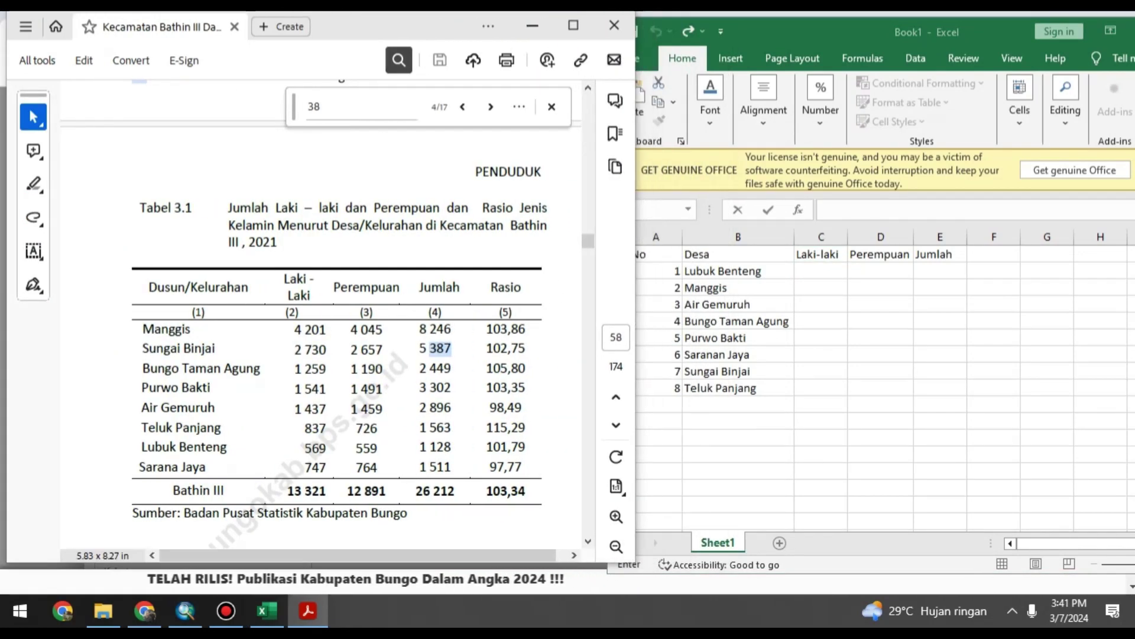
- Fill in Lubuk Benteng's population in row 2: Laki-laki 569, Perempuan 559 and Jumlah 1128
click(820, 271)
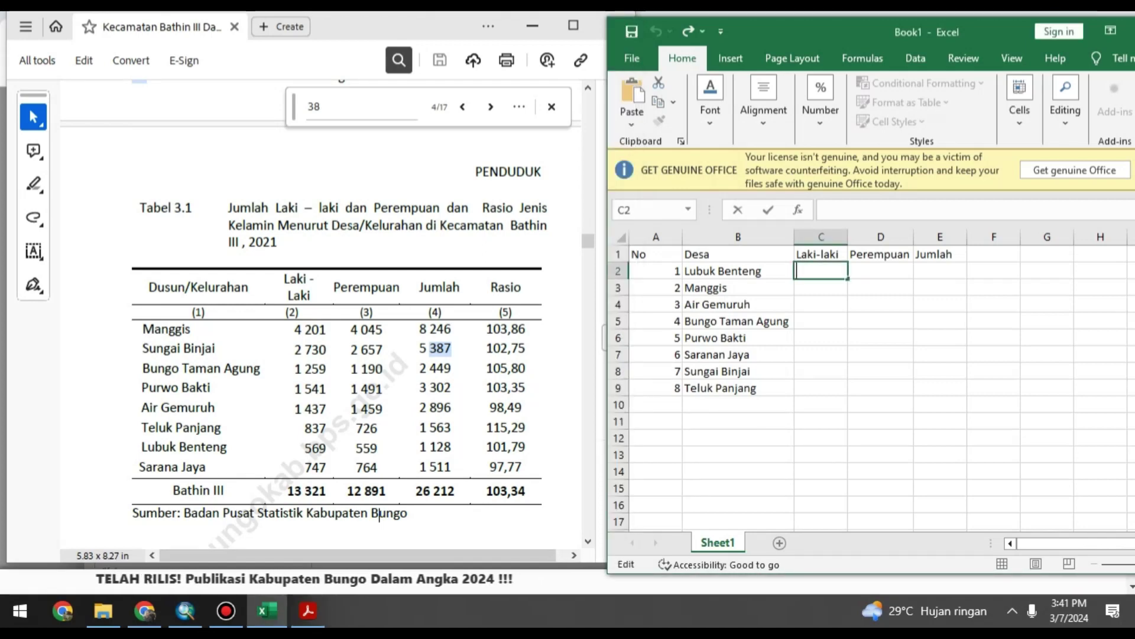
text(569)
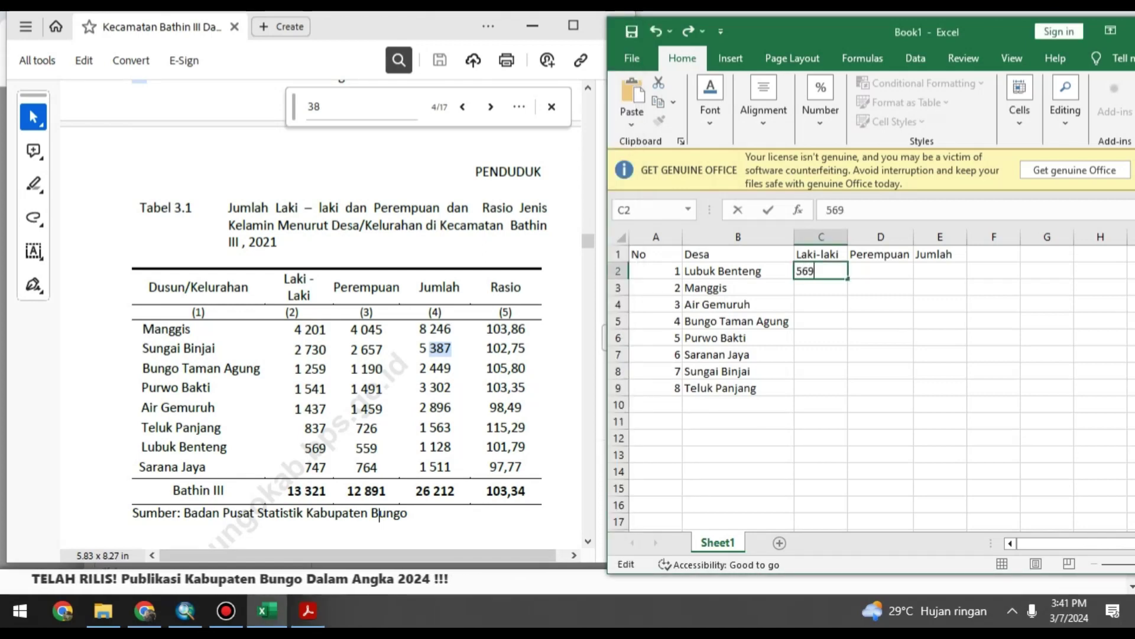
key(Tab)
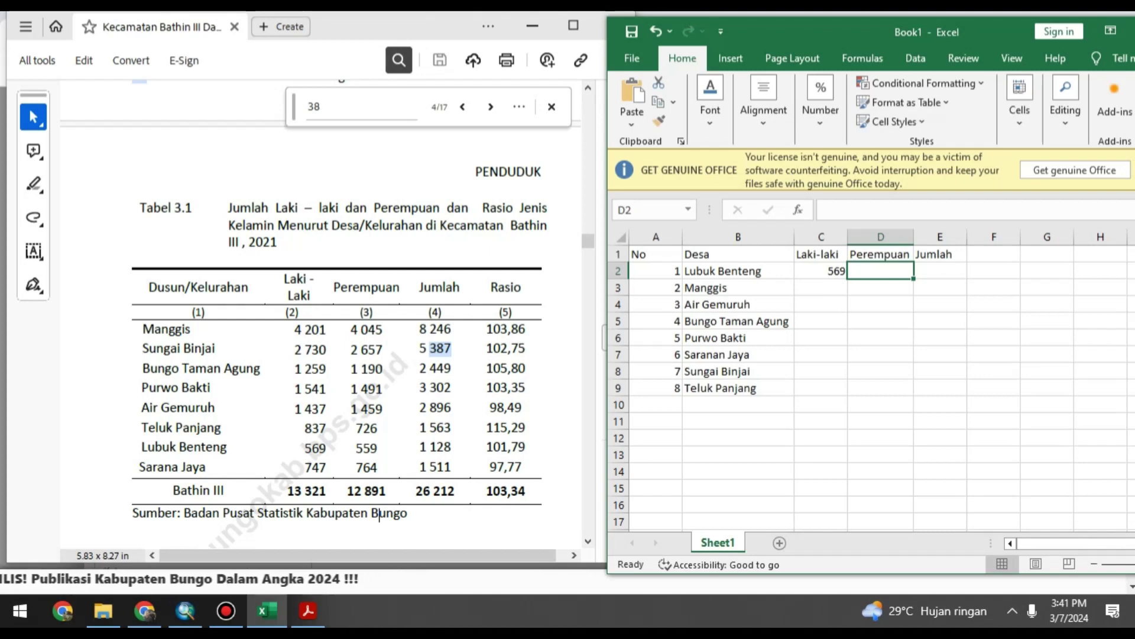
text(559)
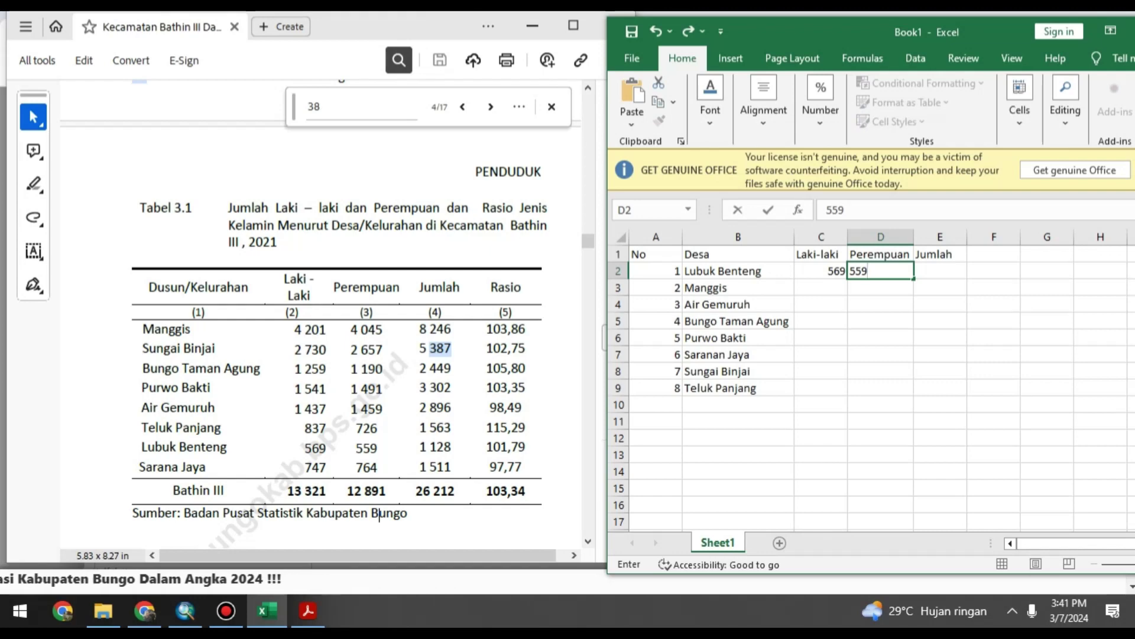
key(Tab)
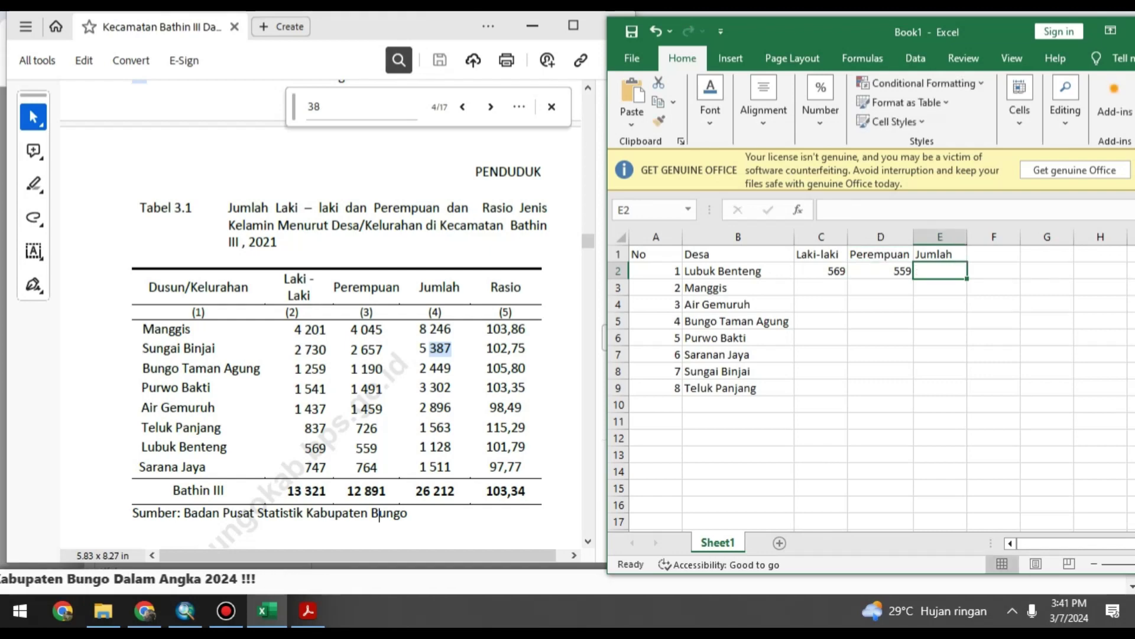
text(1128)
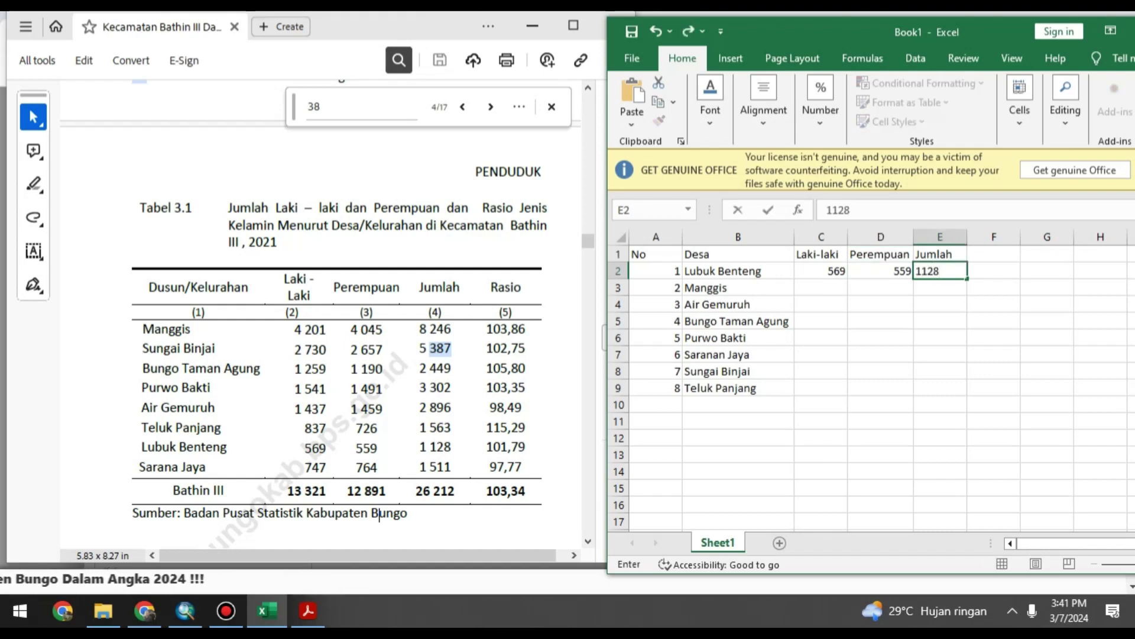
key(Return)
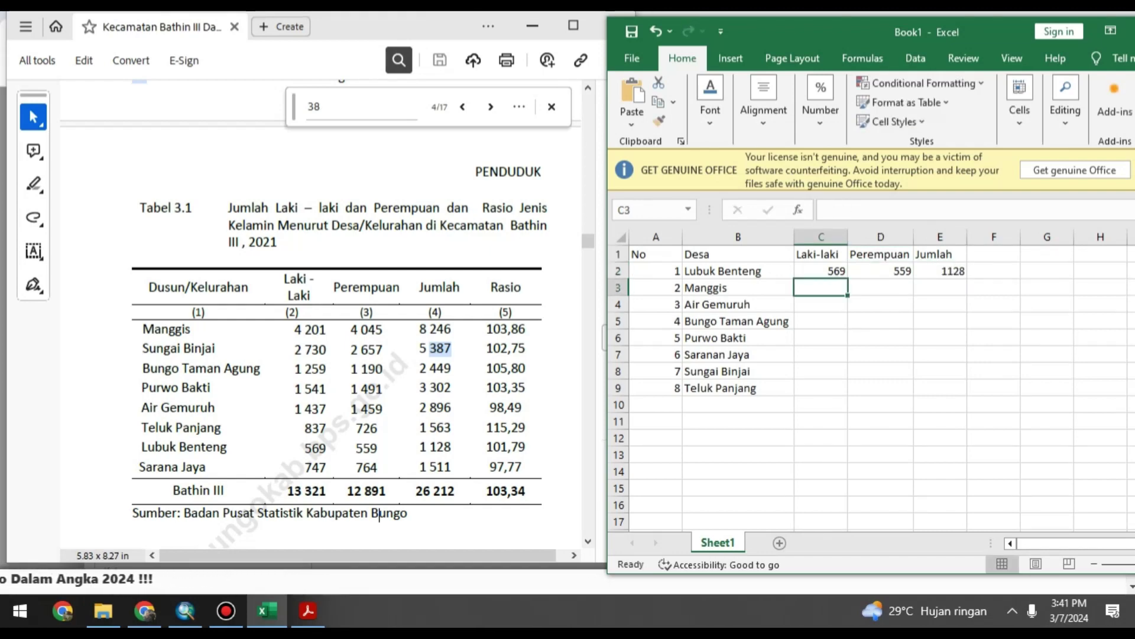
- Fill in Manggis's population in row 3: Laki-laki 4201, Perempuan 4045 and Jumlah 8246
text(4201)
key(Tab)
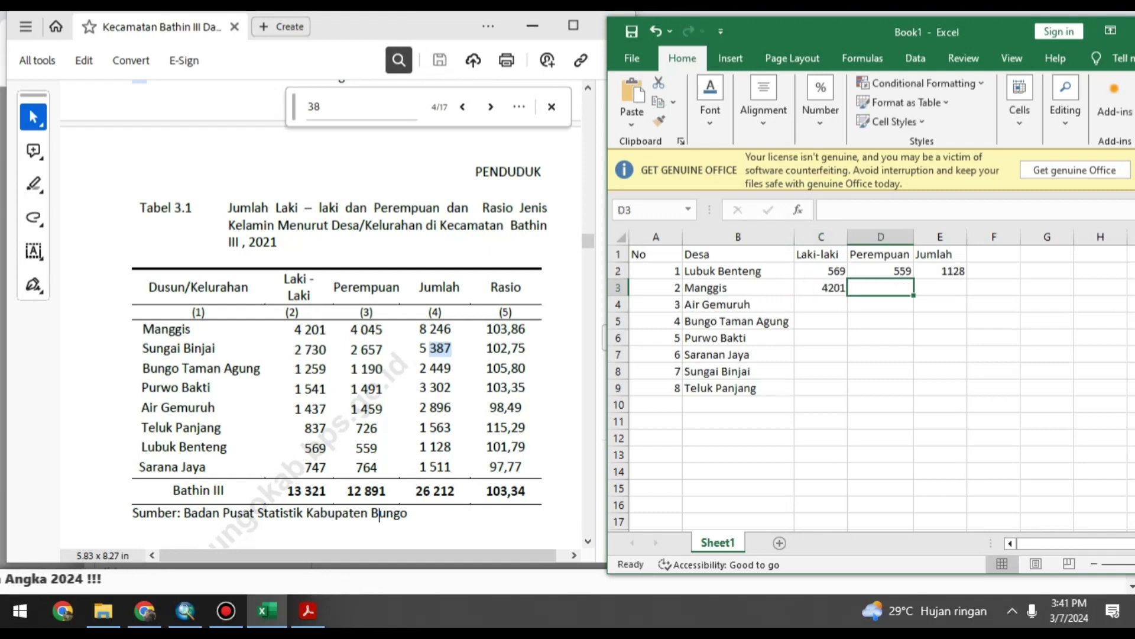
text(4045)
key(Tab)
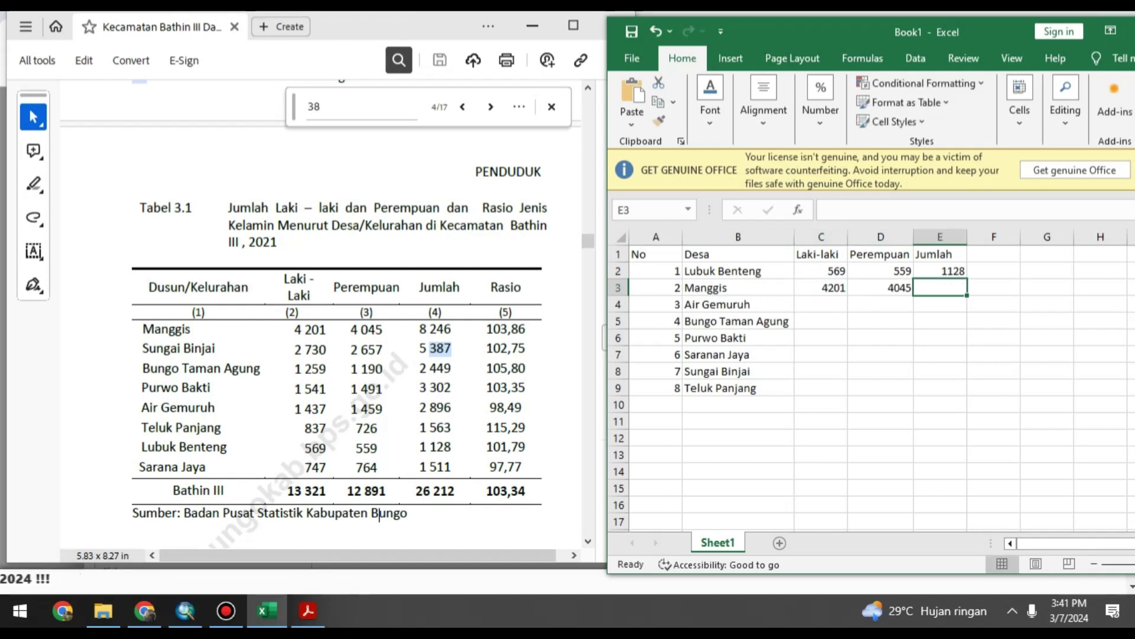
text(8246)
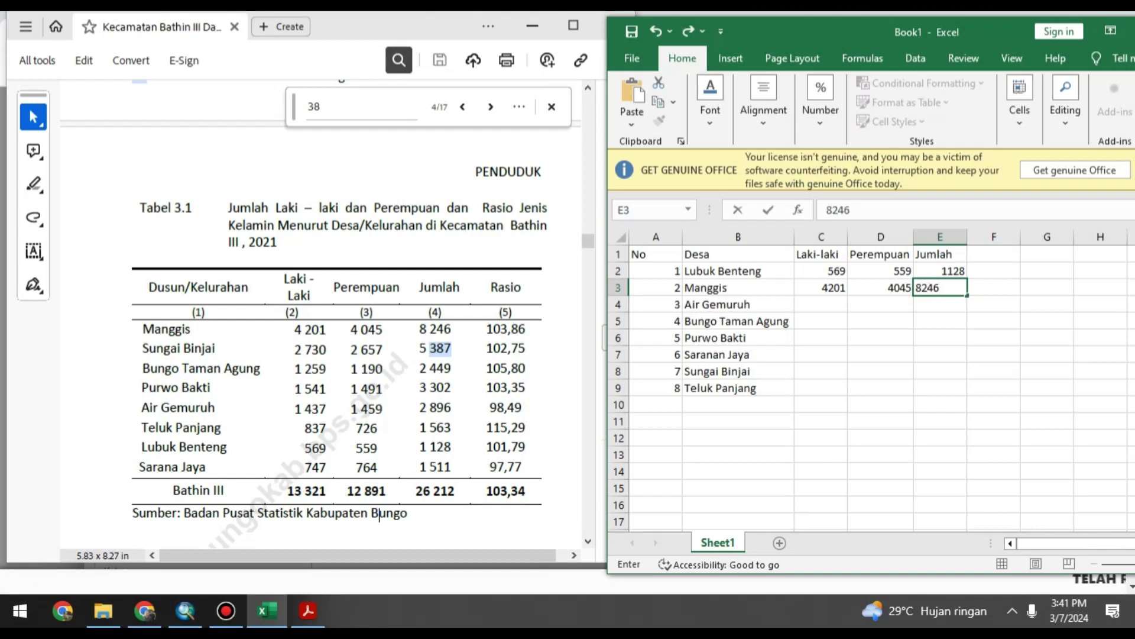
key(Return)
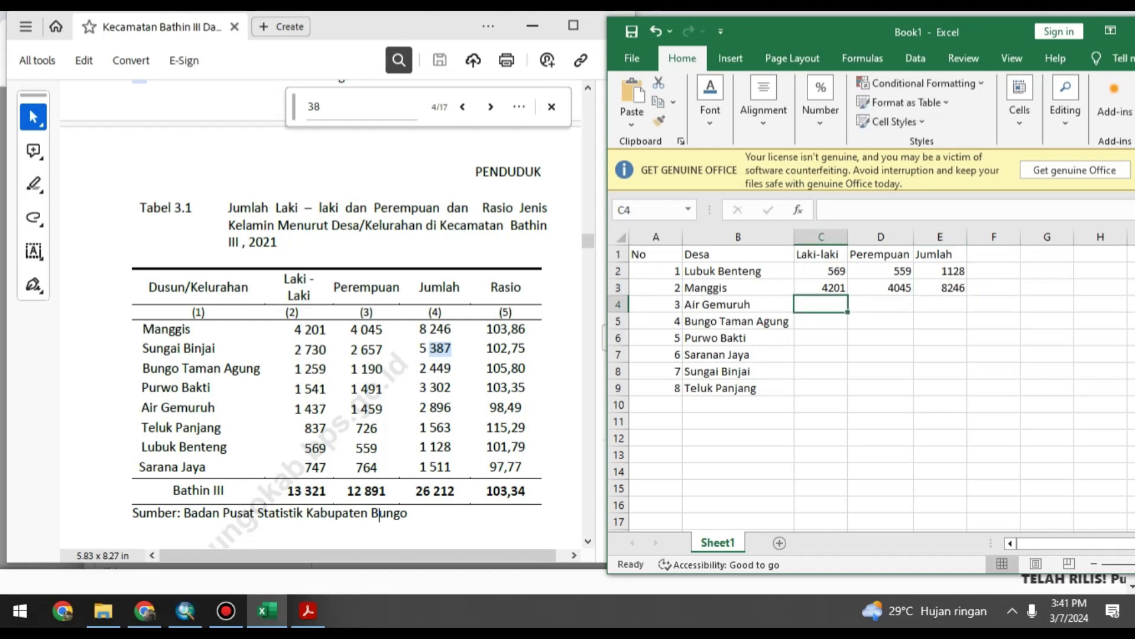
- Fill in Air Gemuruh's population in row 4: Laki-laki 1437, Perempuan 1459 and Jumlah 2896
text(14)
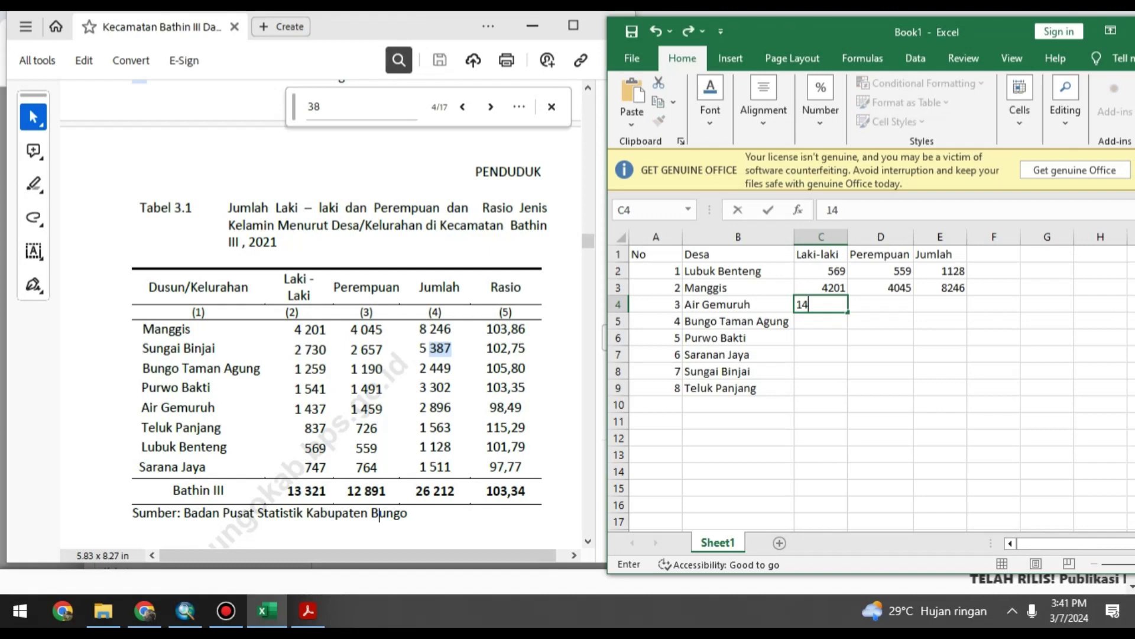
text(37)
key(Tab)
text(1459)
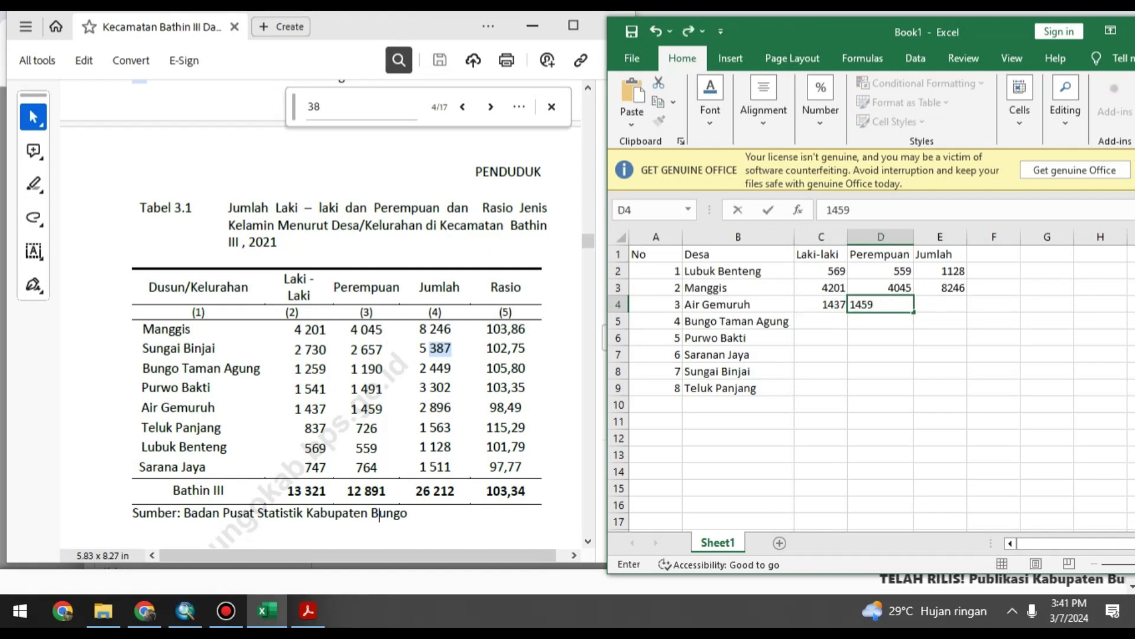
key(Tab)
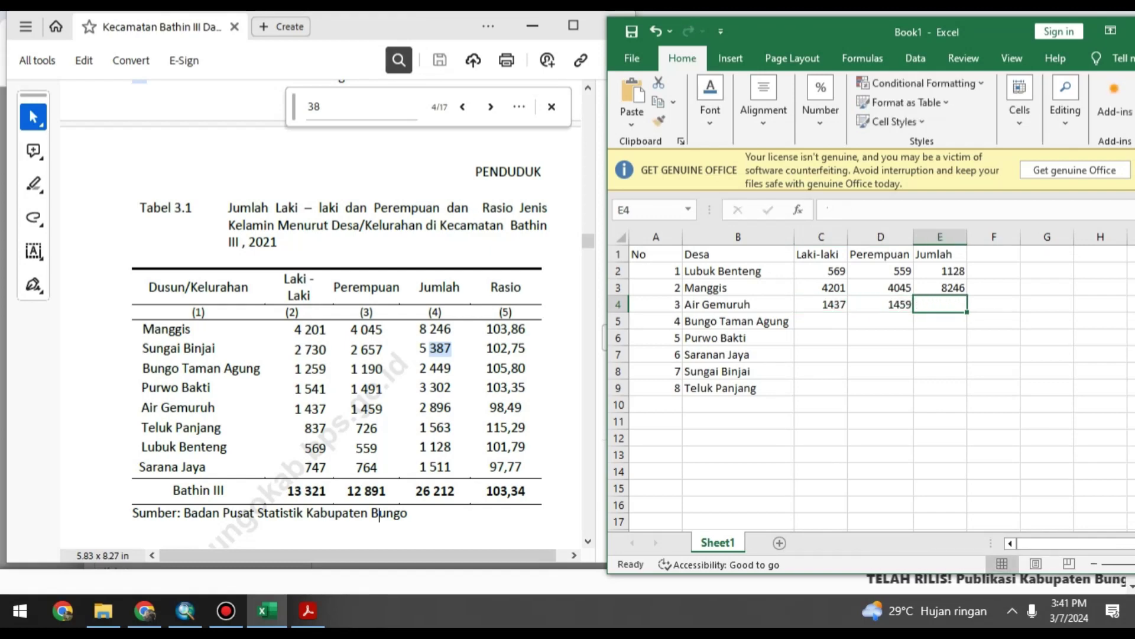
text(2899)
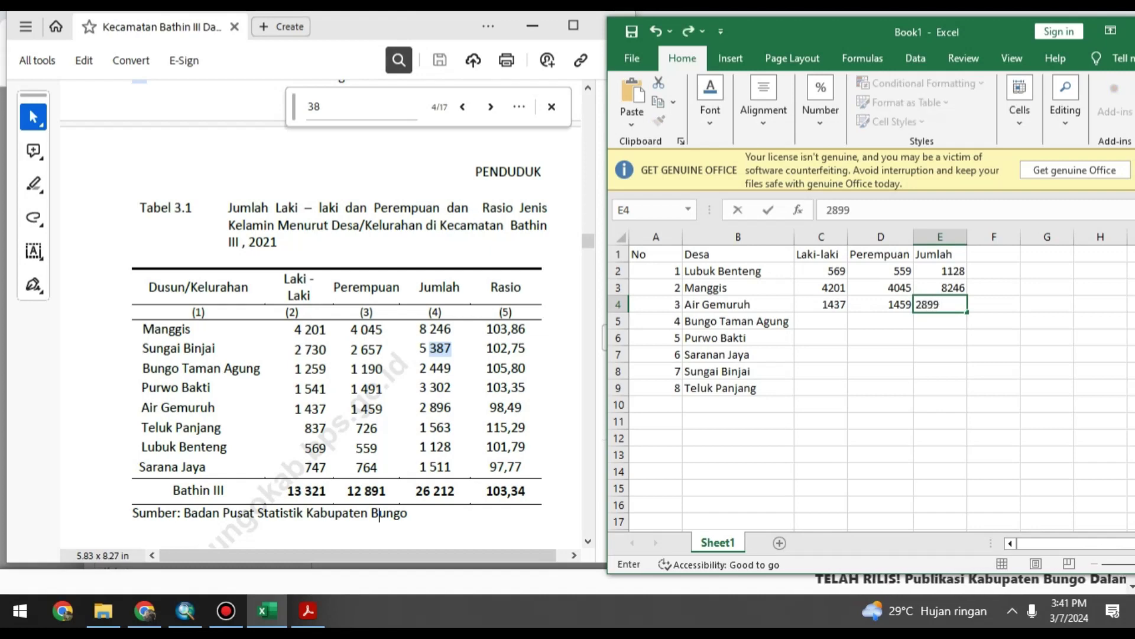
key(Return)
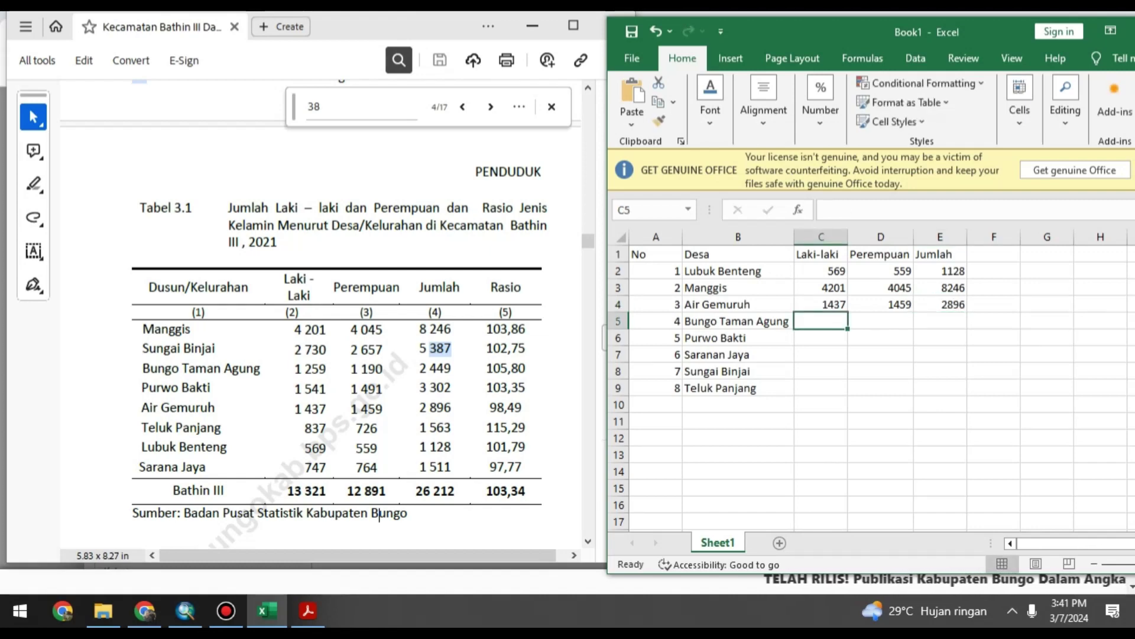
- Fill in Bungo Taman Agung's population in row 5: Laki-laki 1259, Perempuan 1190 and Jumlah 2449
text(1)
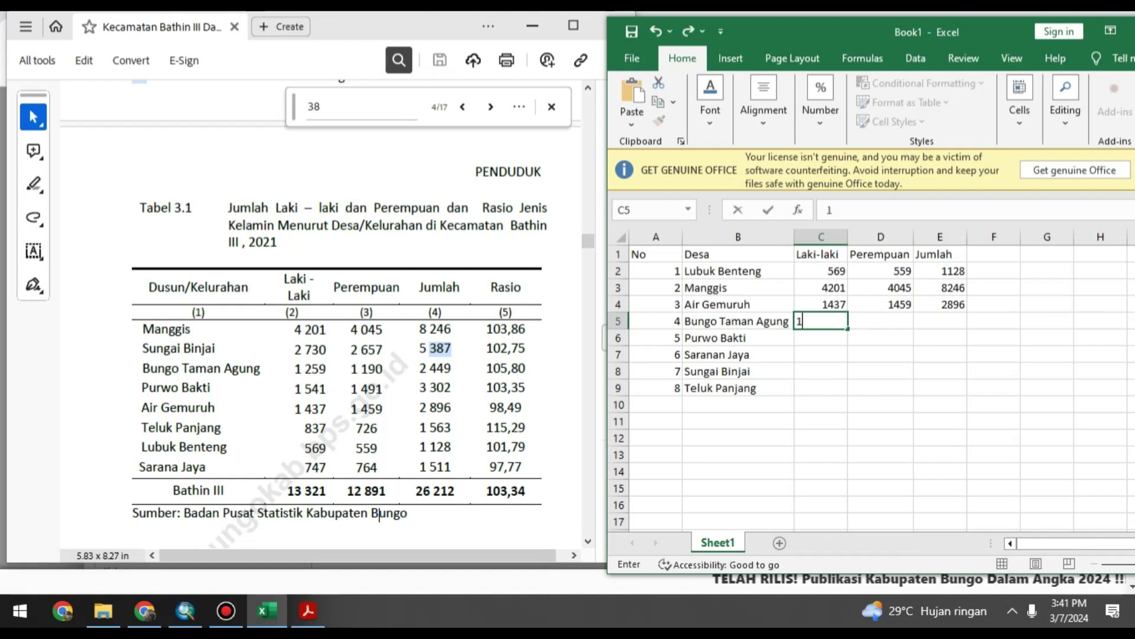
text(259)
key(Tab)
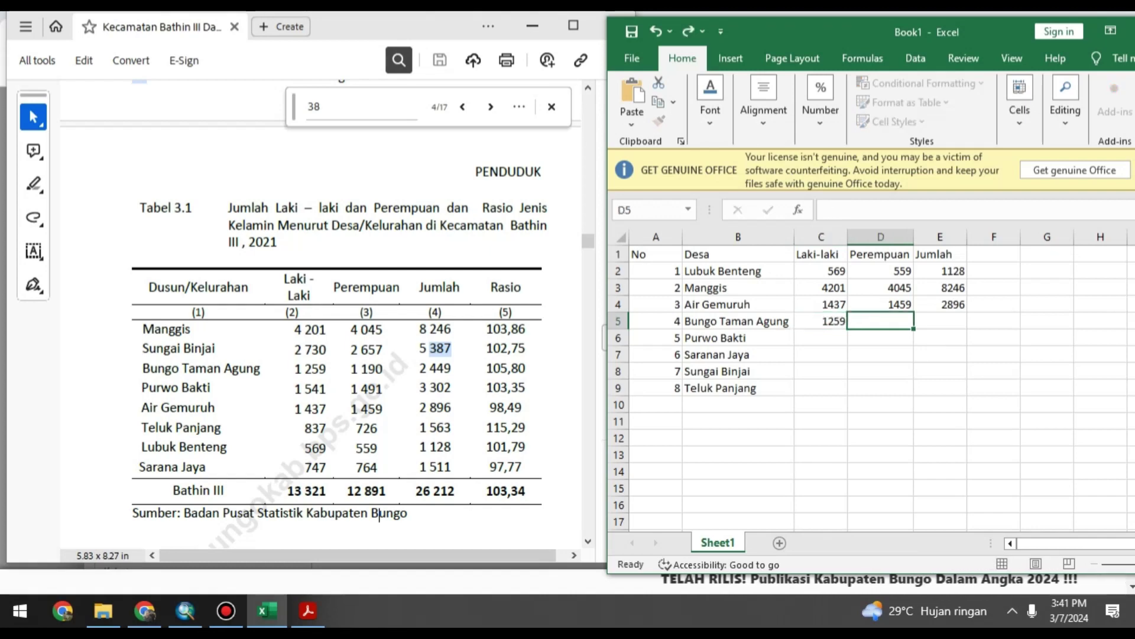
text(1190)
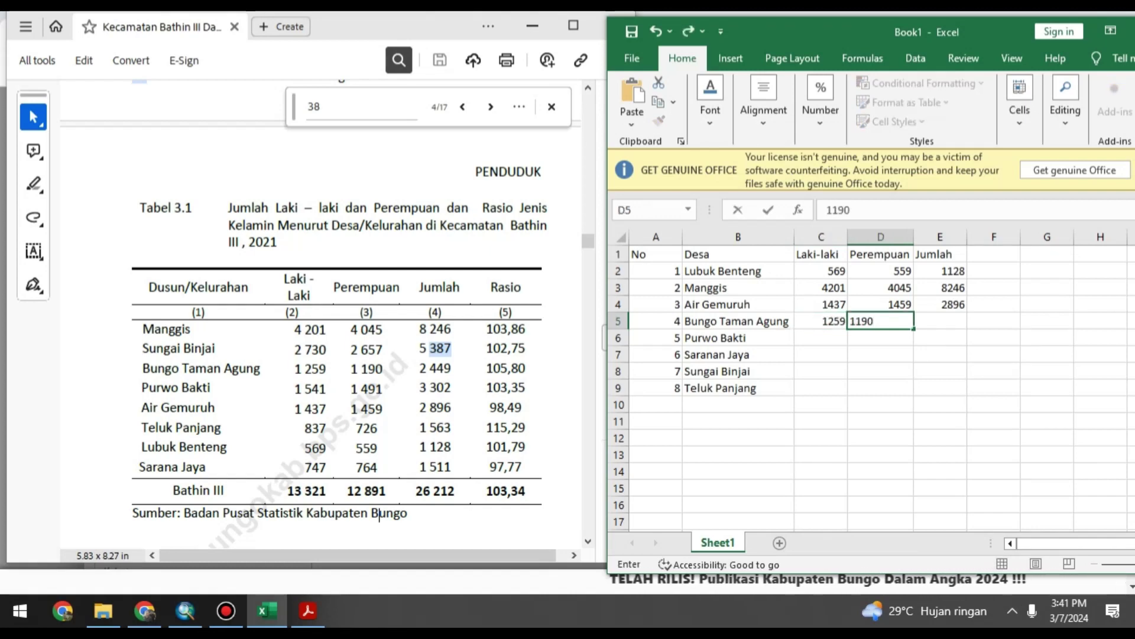
key(Tab)
text(2449)
key(Return)
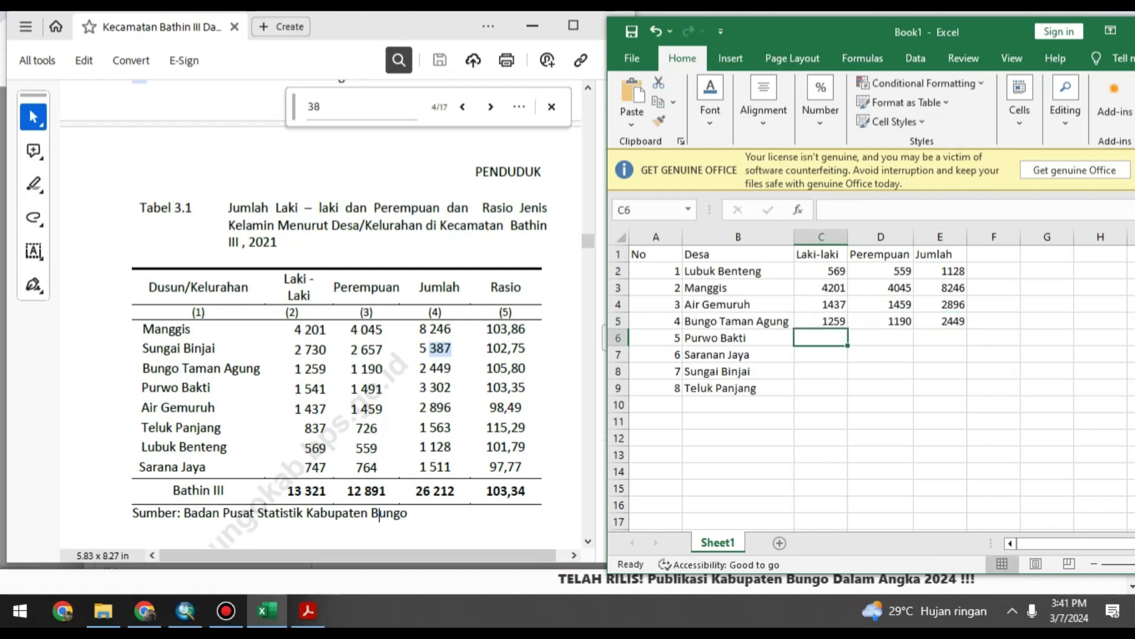
- Fill in Purwo Bakti's population in row 6: Laki-laki 1541, Perempuan 1491 and Jumlah 3302
text(1541)
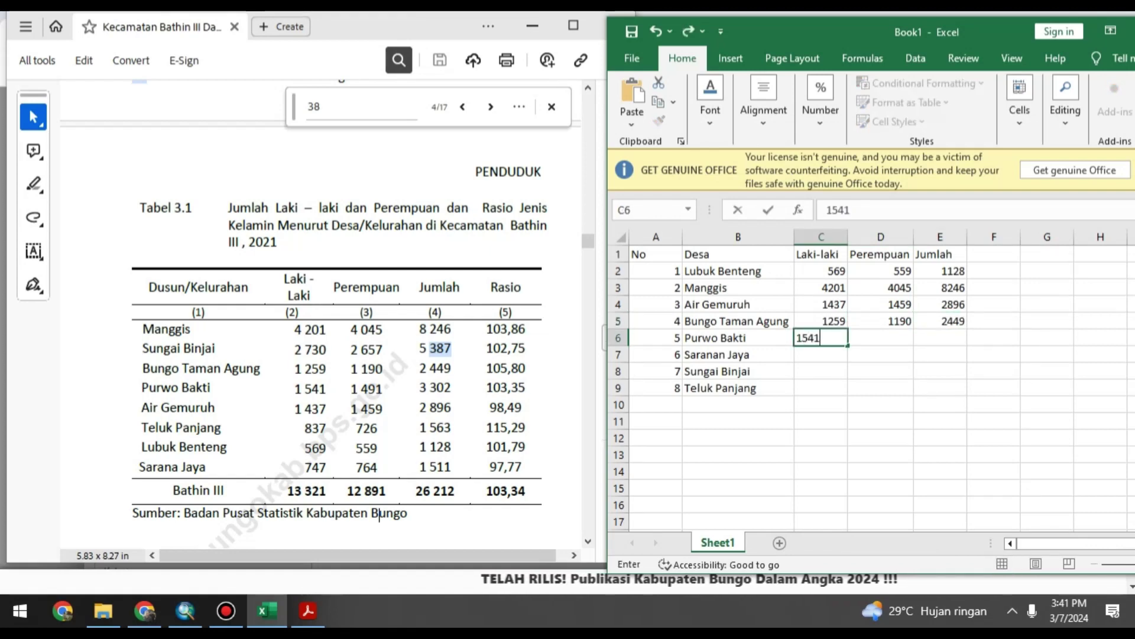
key(Tab)
text(1491)
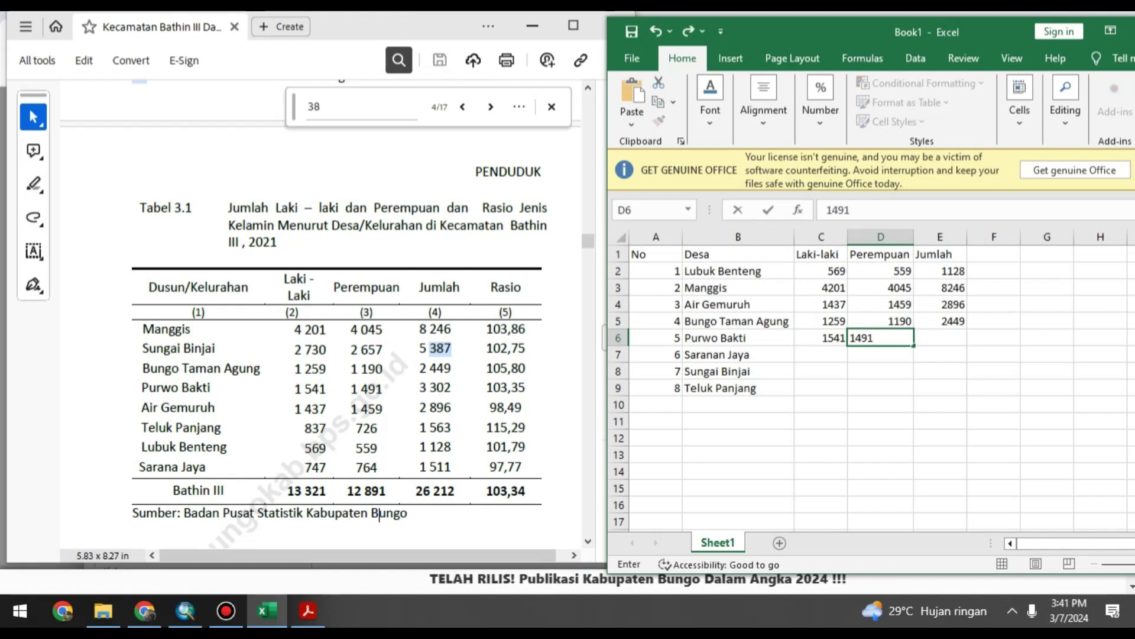
key(Tab)
text(3302)
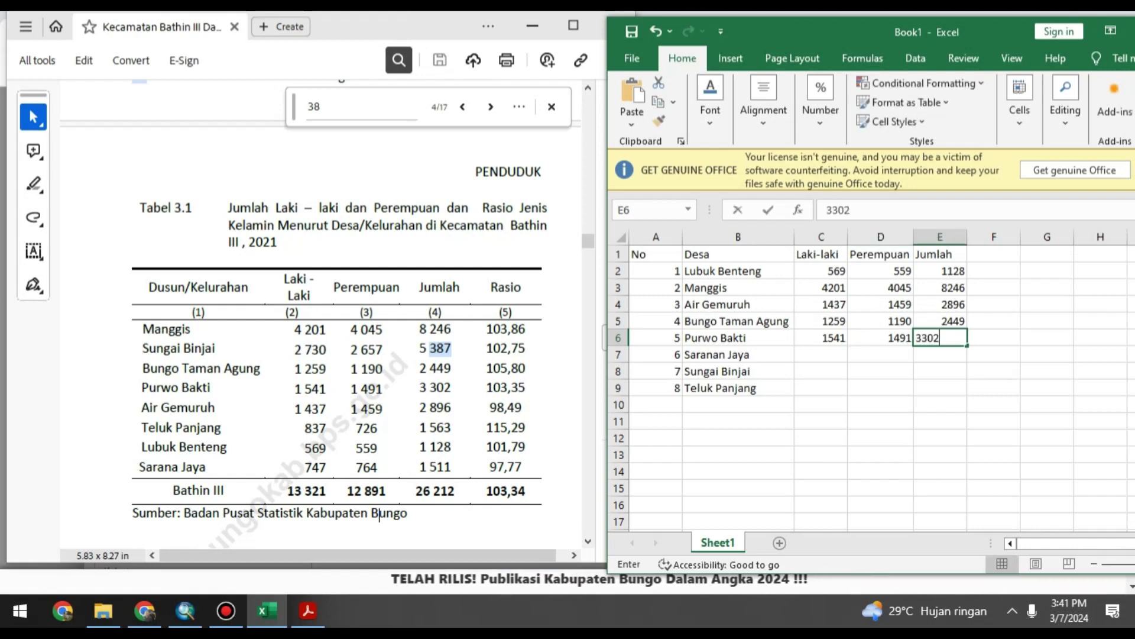
key(Return)
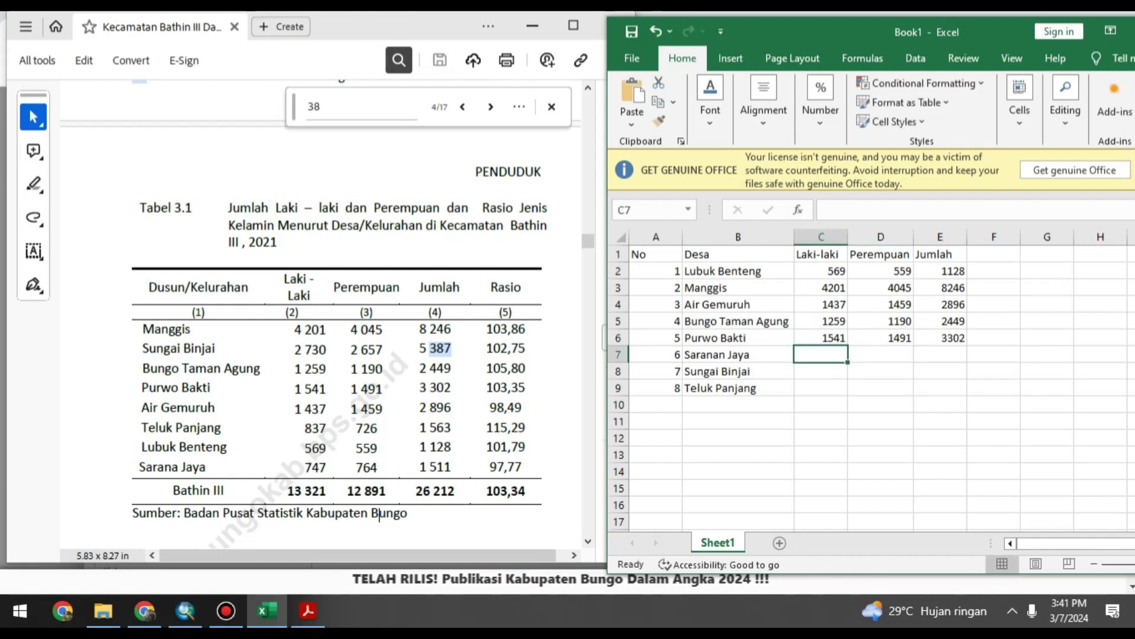
- Fill in Saranan Jaya's population in row 7: Laki-laki 747, Perempuan 764 and Jumlah 1511
text(747)
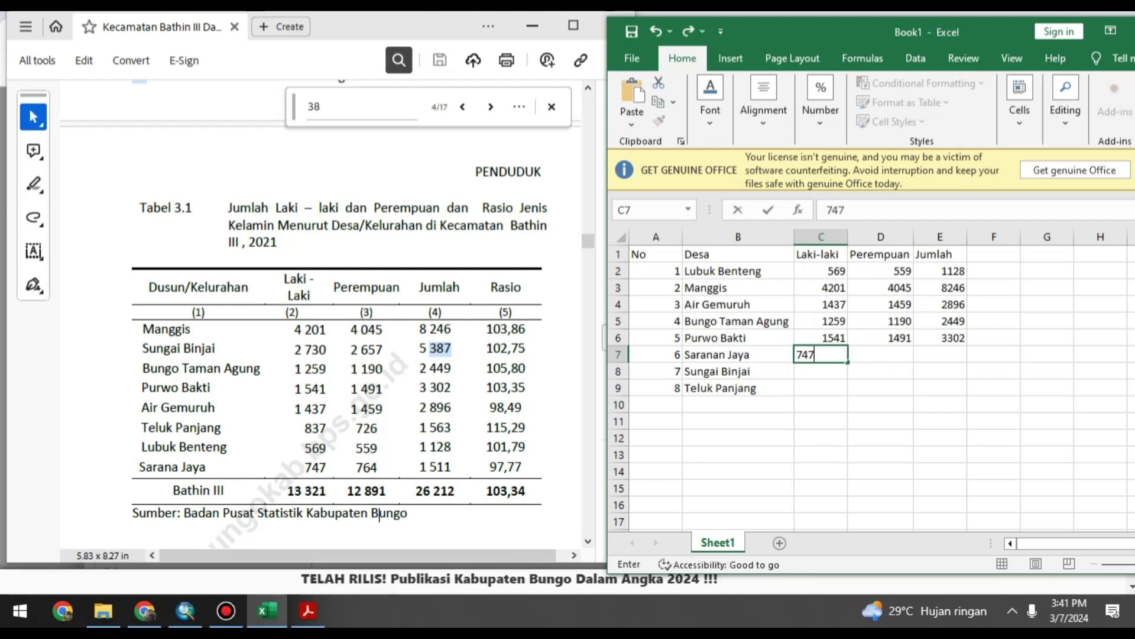
key(Tab)
text(764)
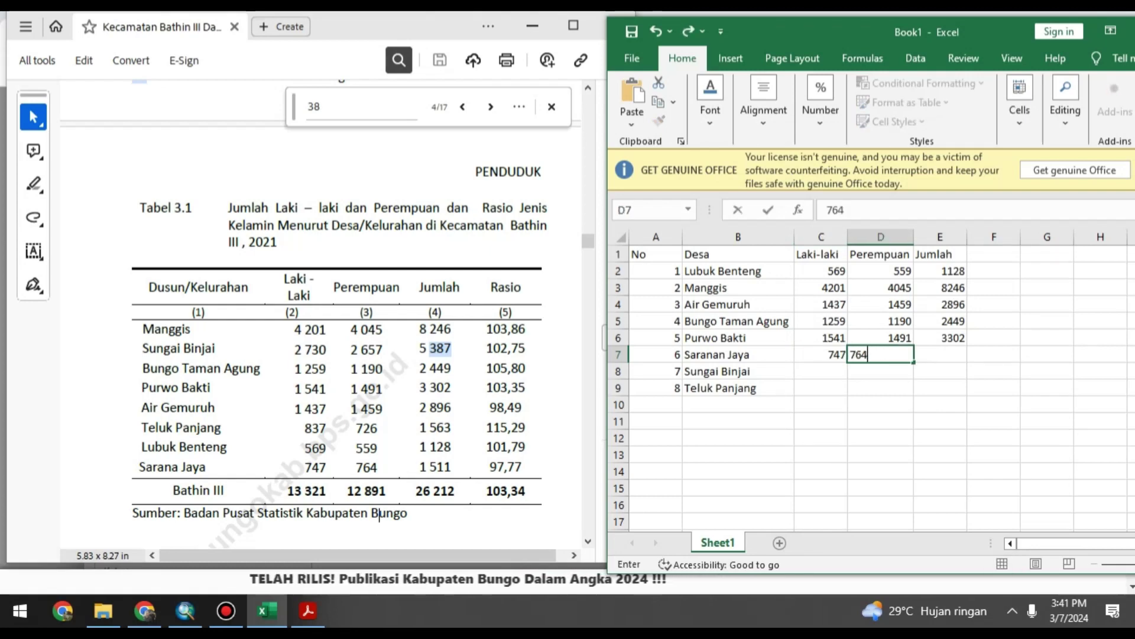
key(Tab)
text(1511)
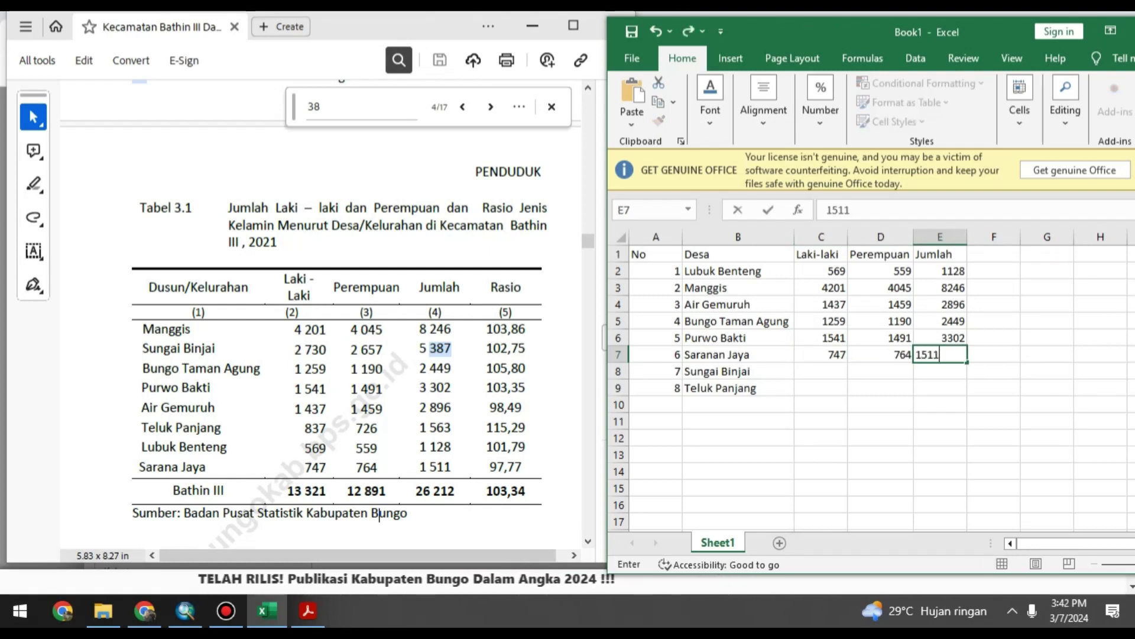
key(Return)
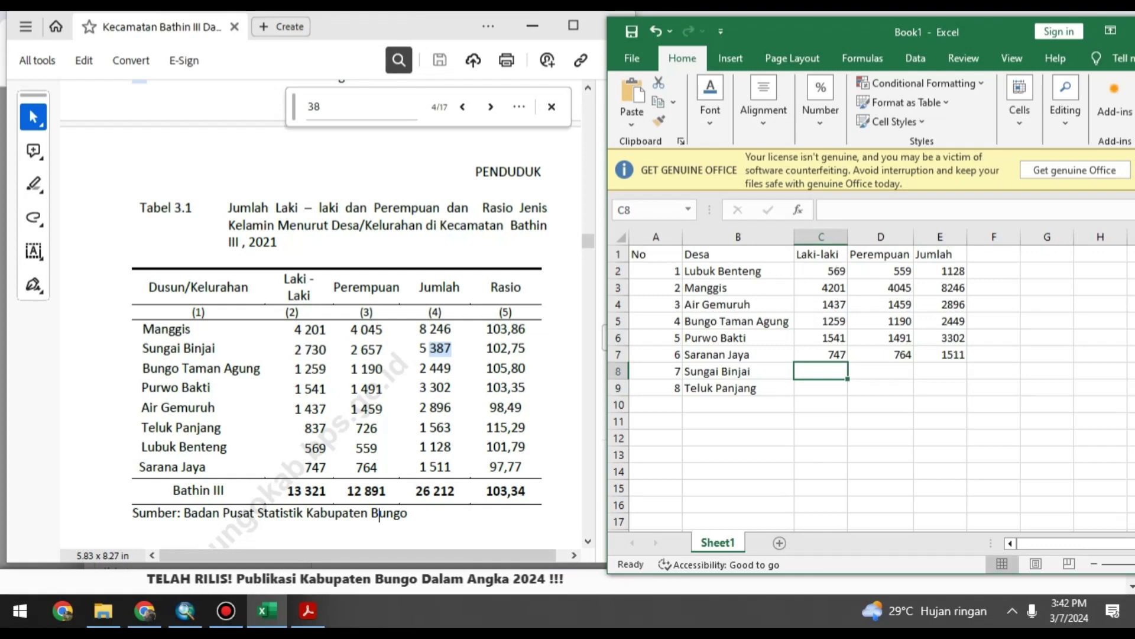
- Fill in Sungai Binjai's population in row 8: Laki-laki 2730, Perempuan 2657 and Jumlah 5387
text(2730)
key(Tab)
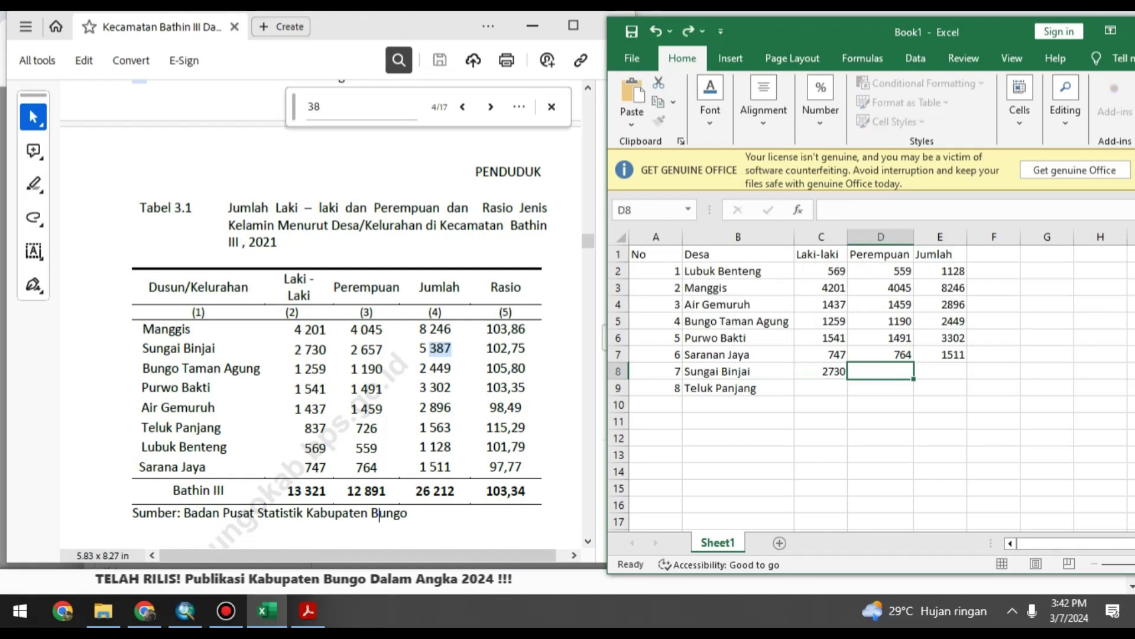
text(2657)
key(BackSpace)
text(57)
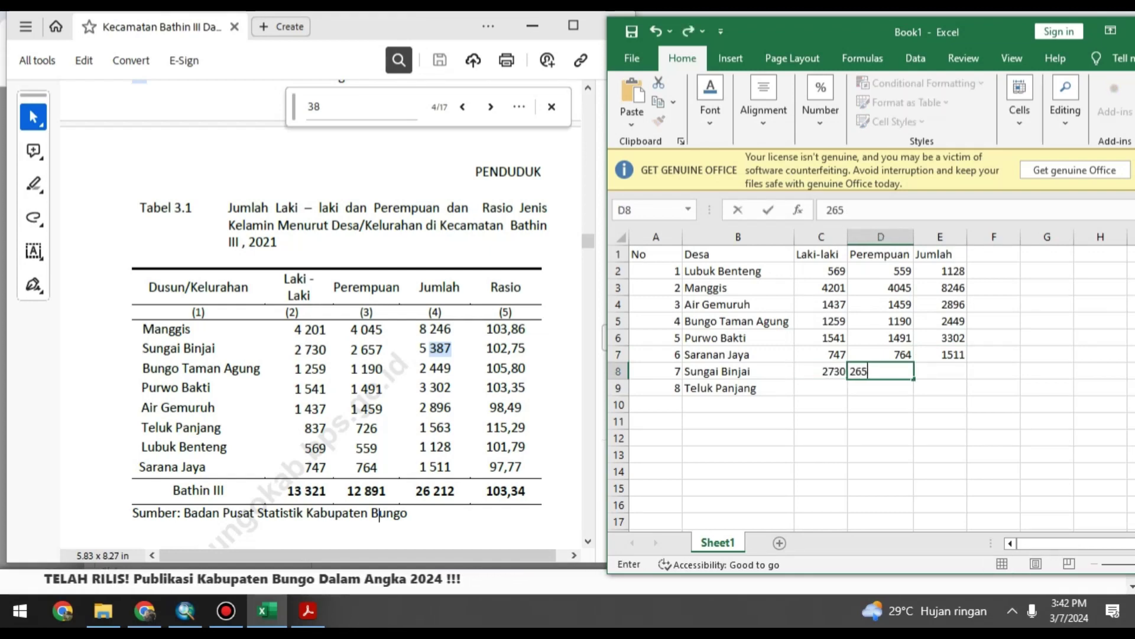
key(Tab)
text(538)
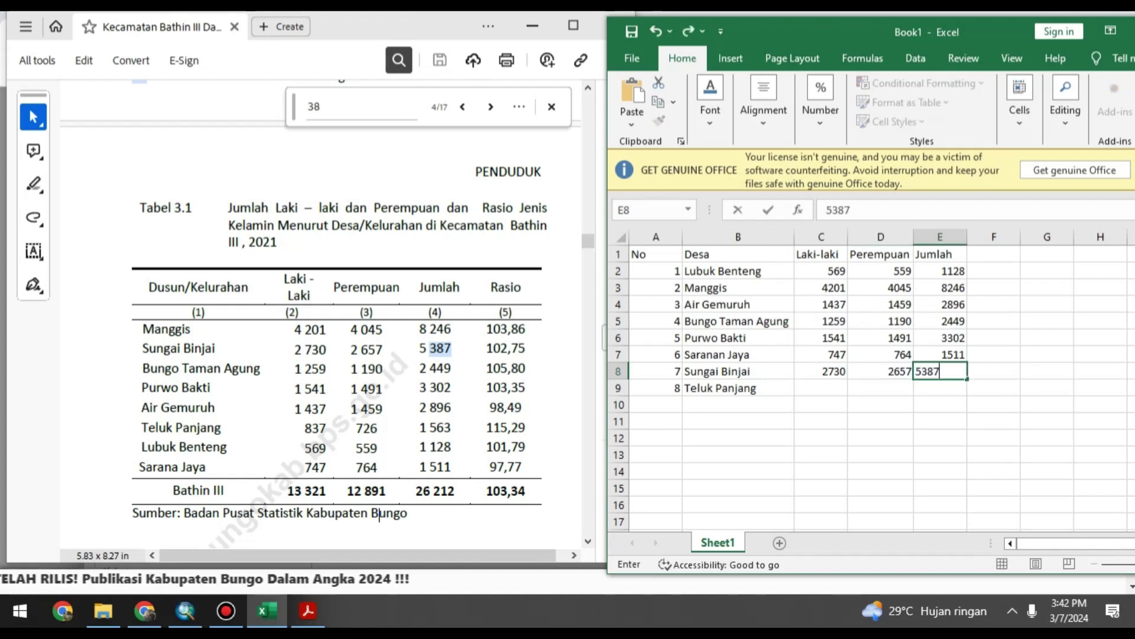
key(Return)
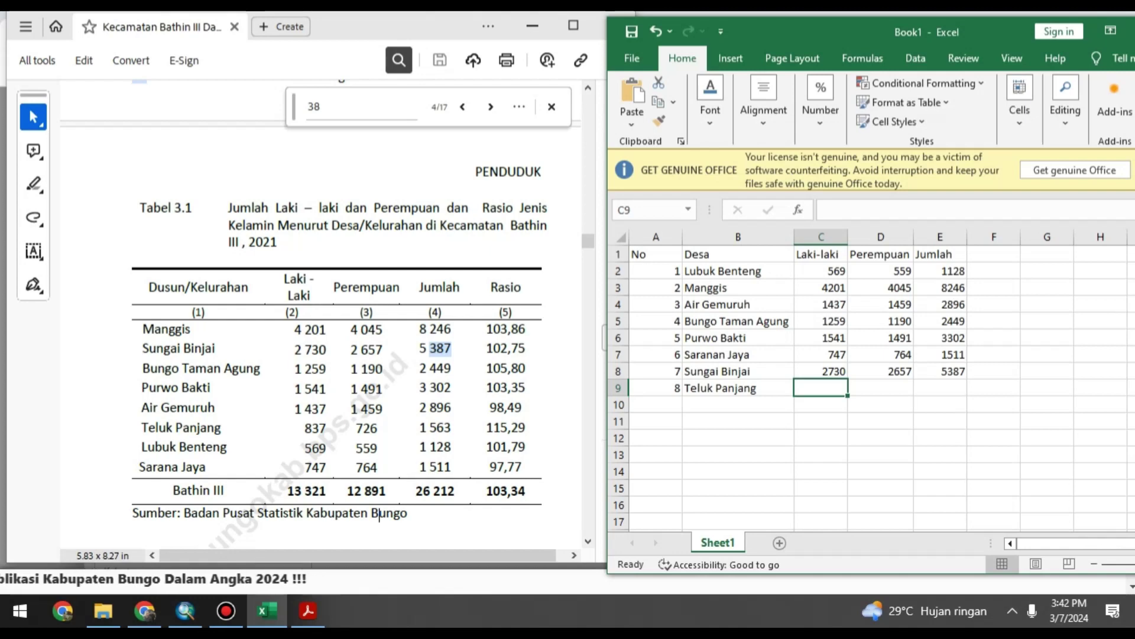
- Fill in Teluk Panjang's population in row 9: Laki-laki 837, Perempuan 726 and Jumlah 1563
text(837)
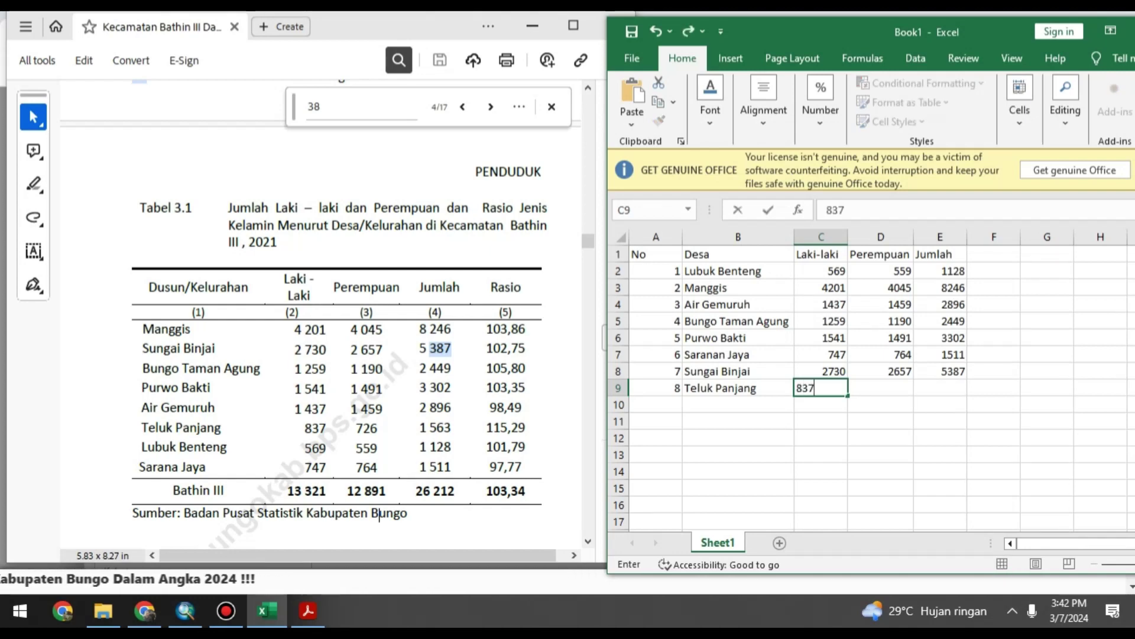
key(Tab)
text(7)
key(BackSpace)
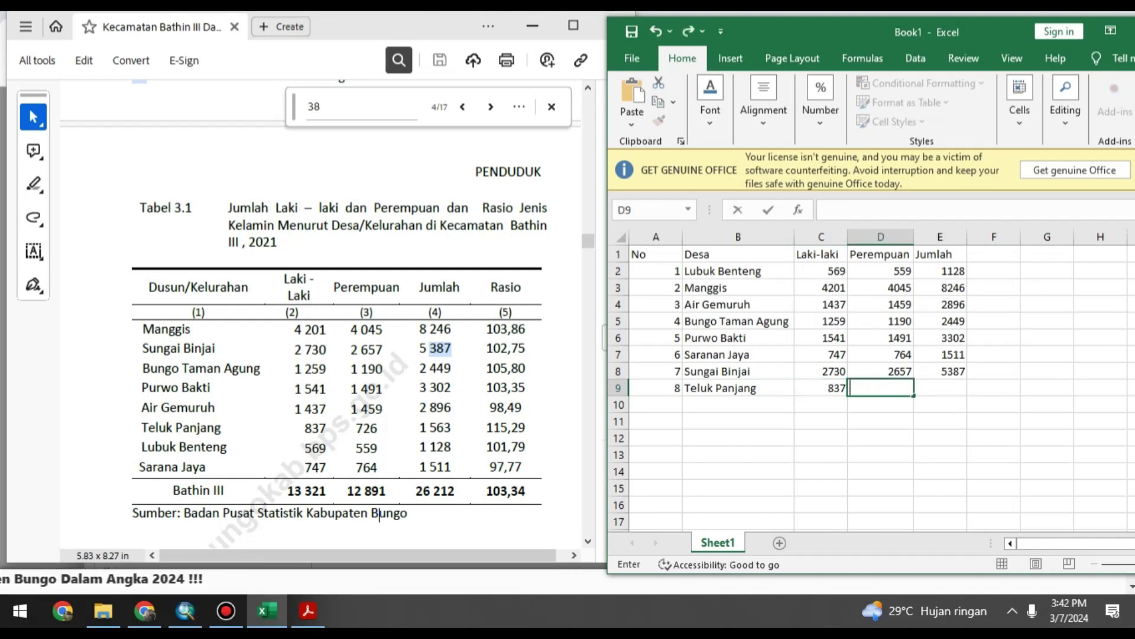
text(726)
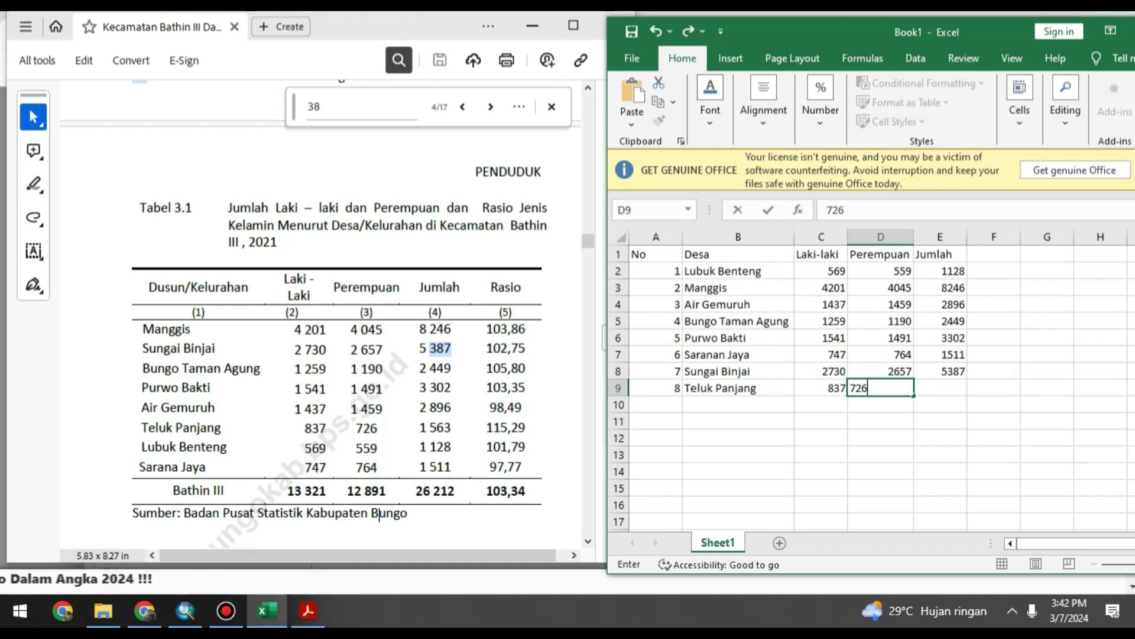
key(Tab)
text(15)
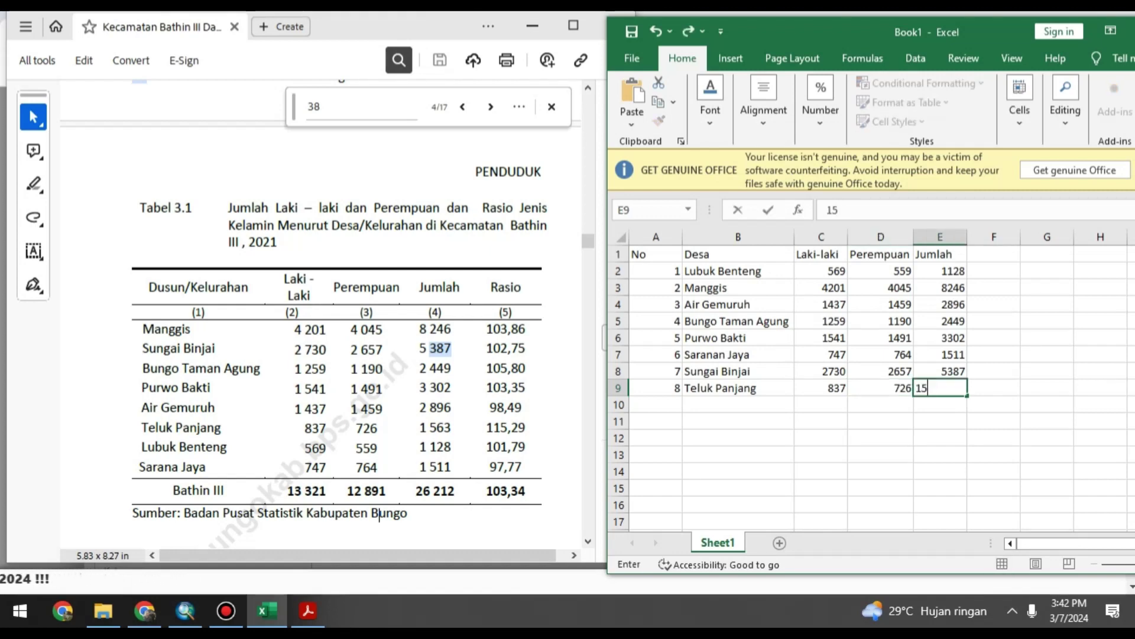
text(63)
key(Return)
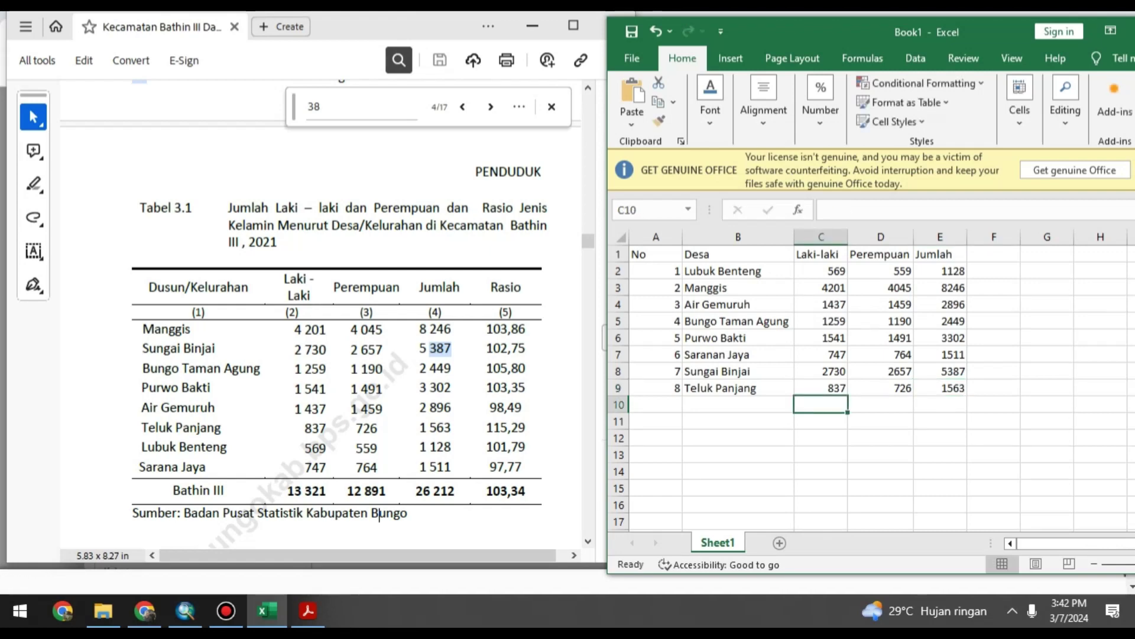
- Save the workbook as bathin3_data in CSV (MS-DOS) format in the A KULIAH D4 PERTANAHAN folder on drive F
click(632, 58)
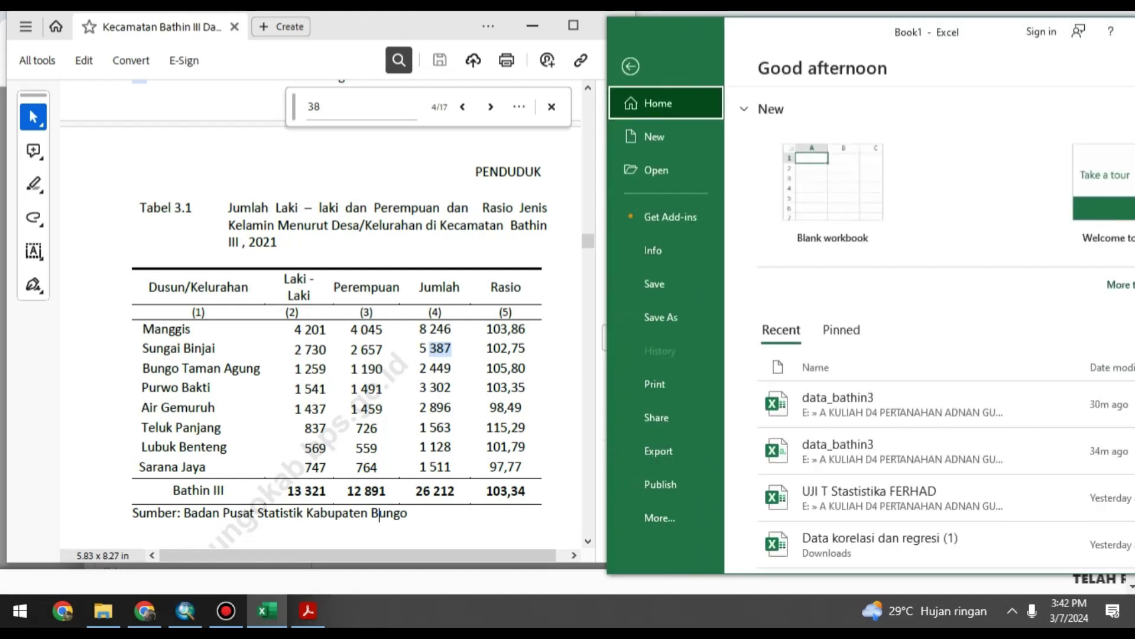
click(662, 317)
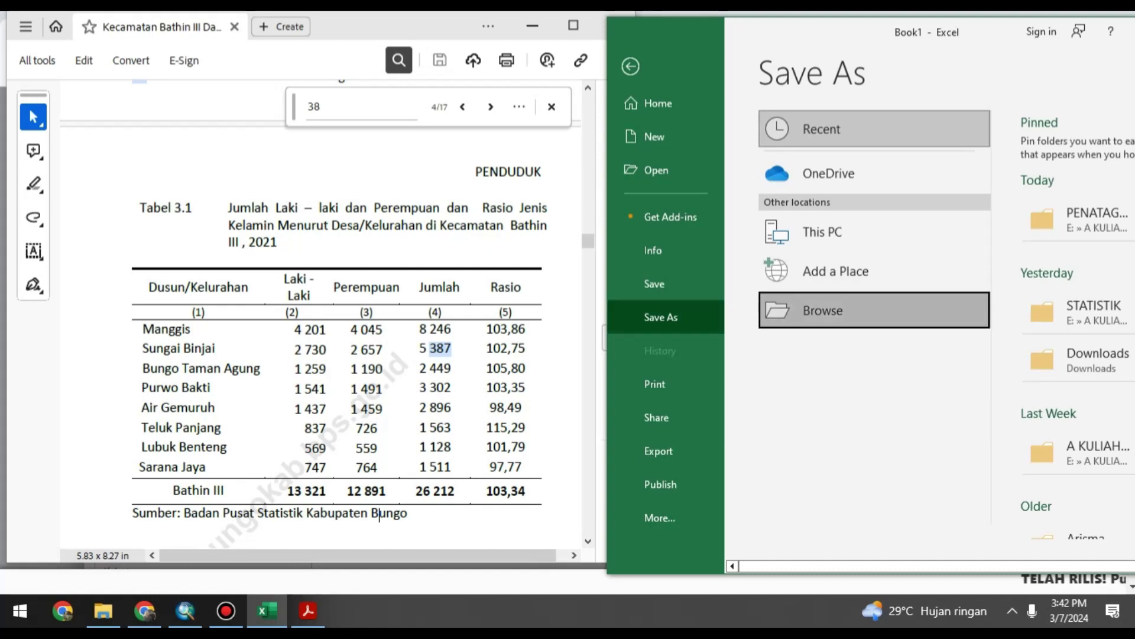
click(823, 310)
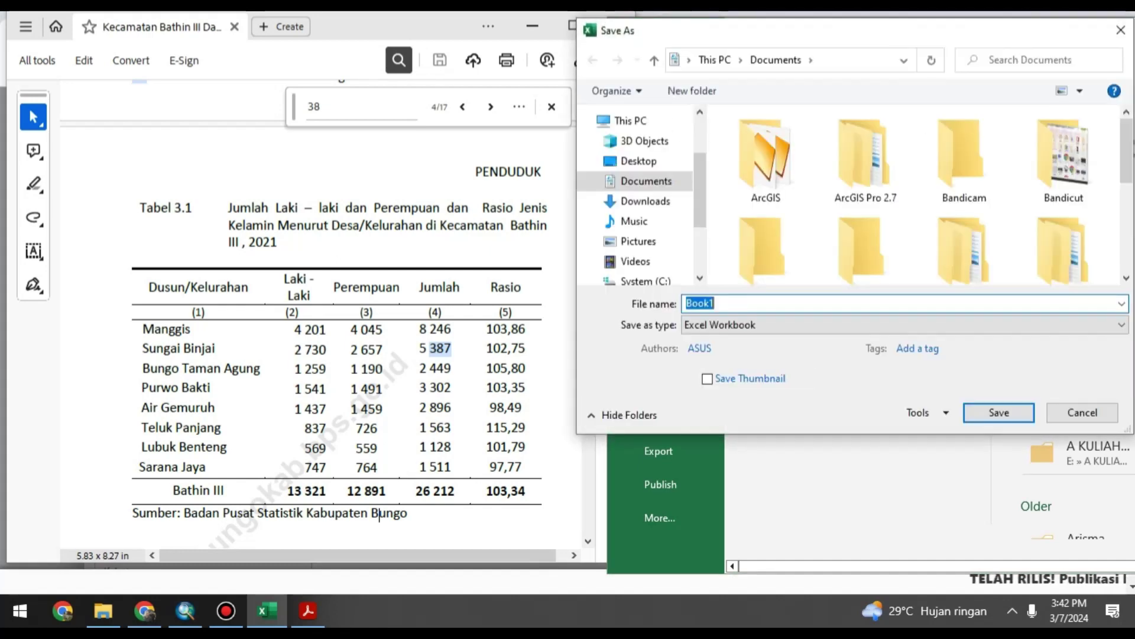
drag(817, 30, 557, 19)
scroll(382, 223, down, 2)
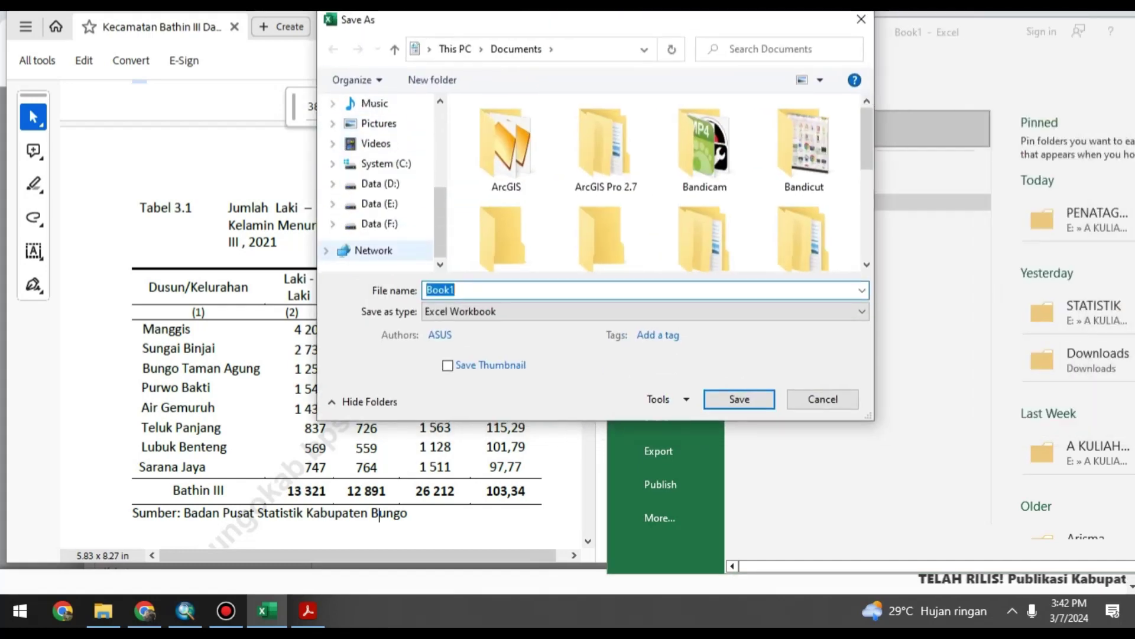
click(380, 224)
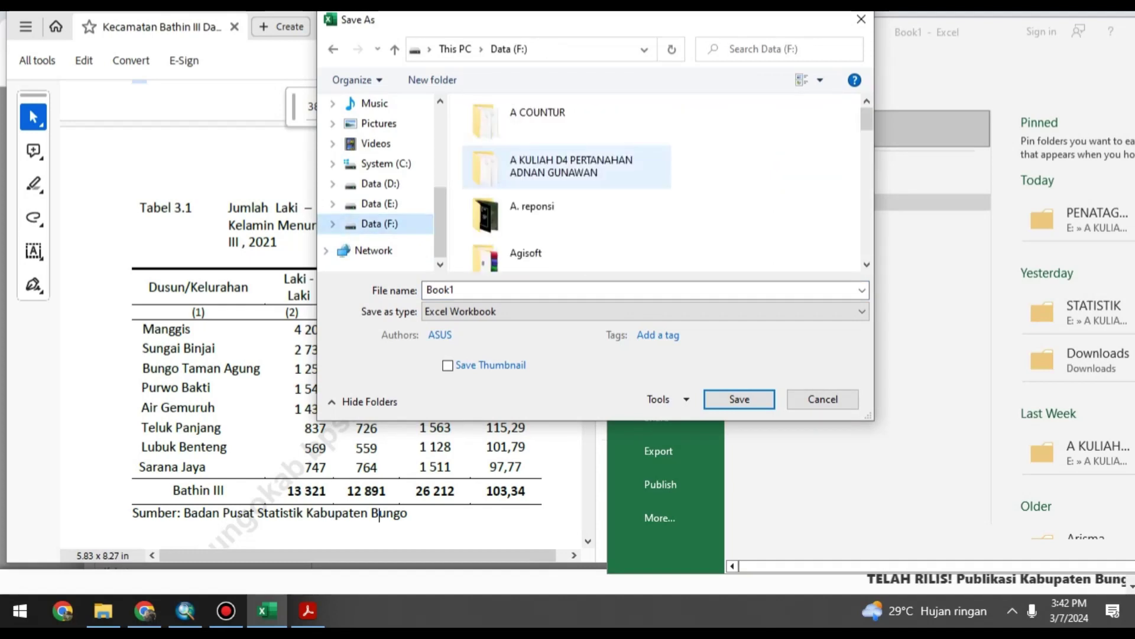
double_click(567, 166)
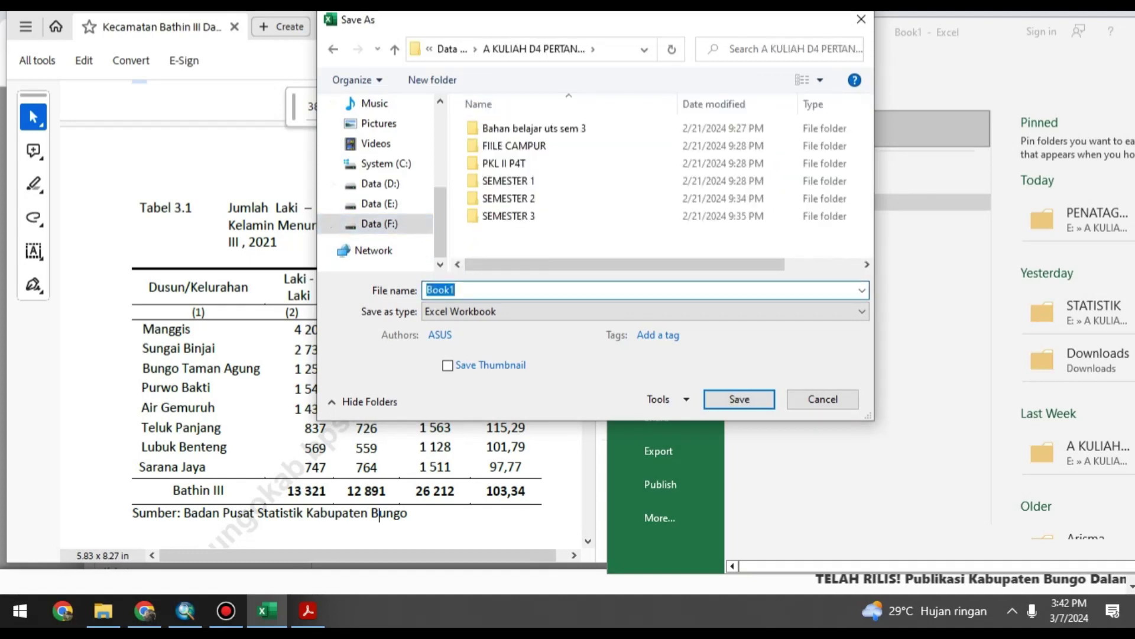
text(bathin3_data)
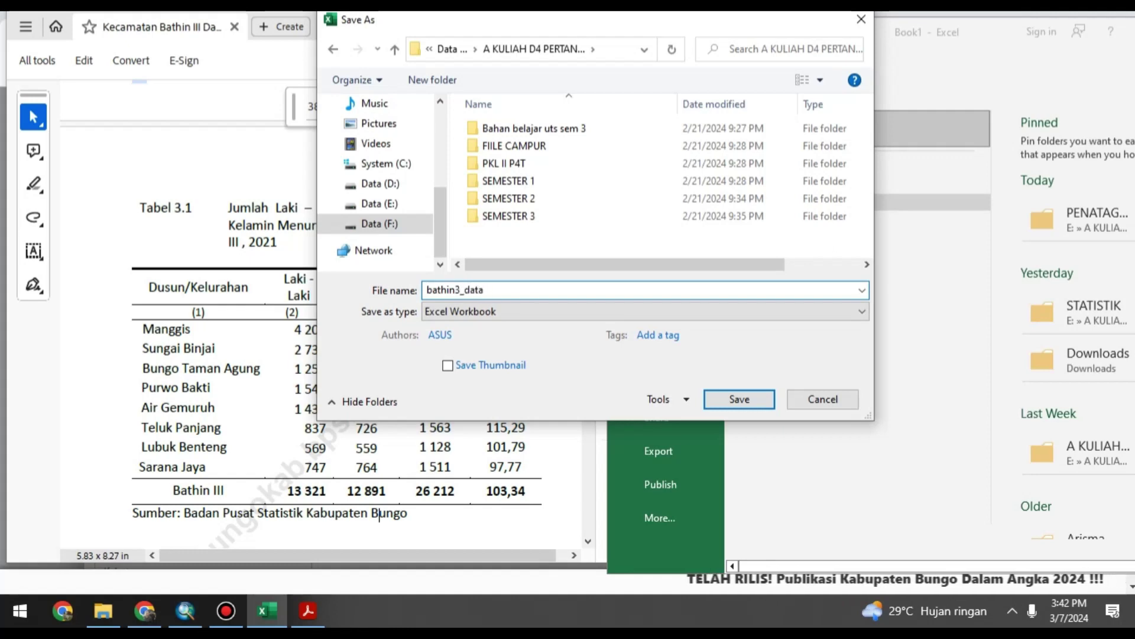
click(645, 311)
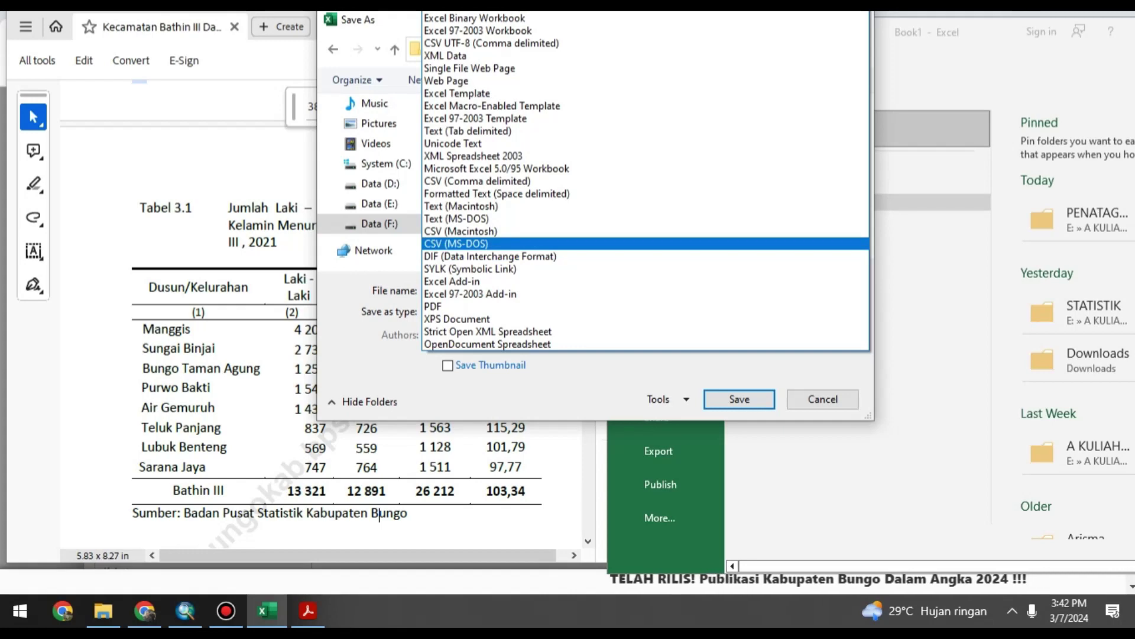
key(Return)
key(Return)
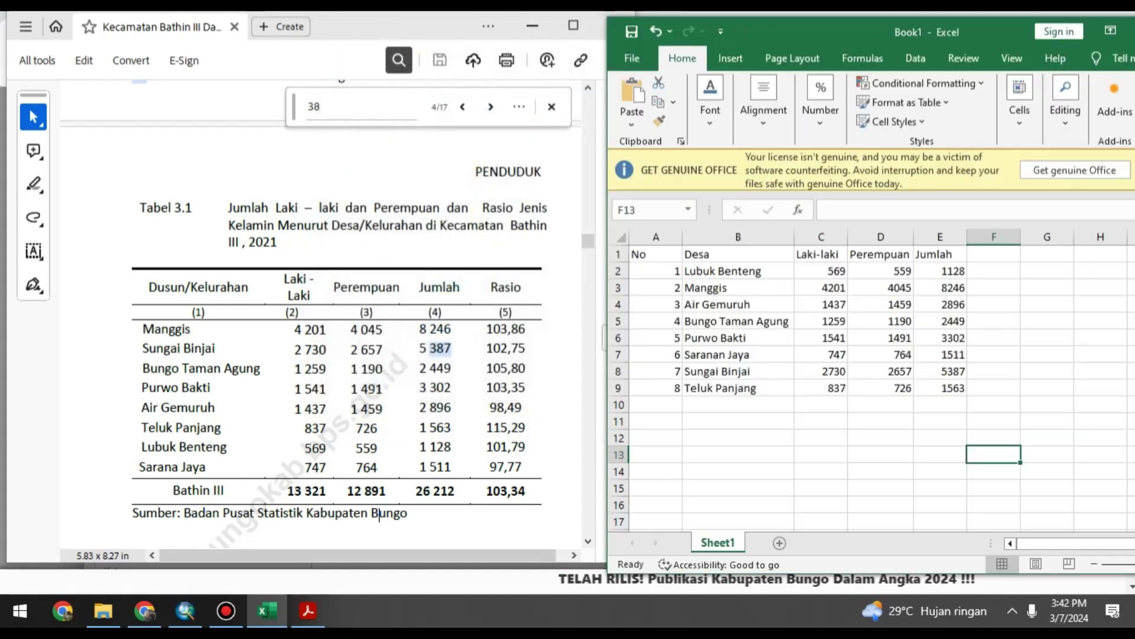
key(Return)
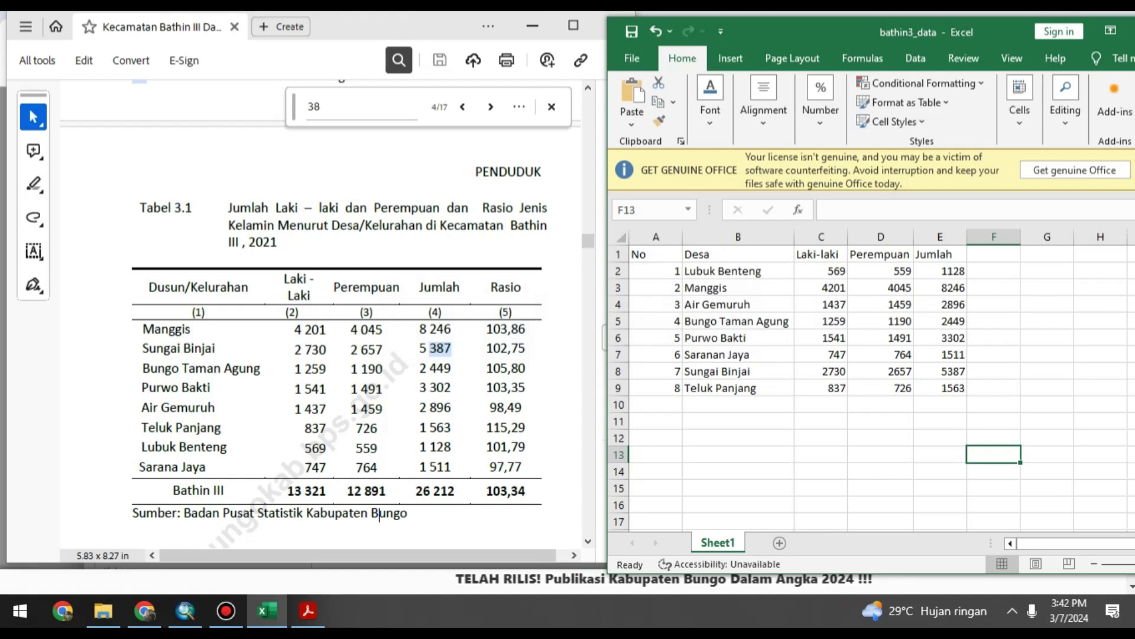
- Switch to ArcMap and add a Short Integer field named ID to the export_kecbathinIII attribute table
click(655, 270)
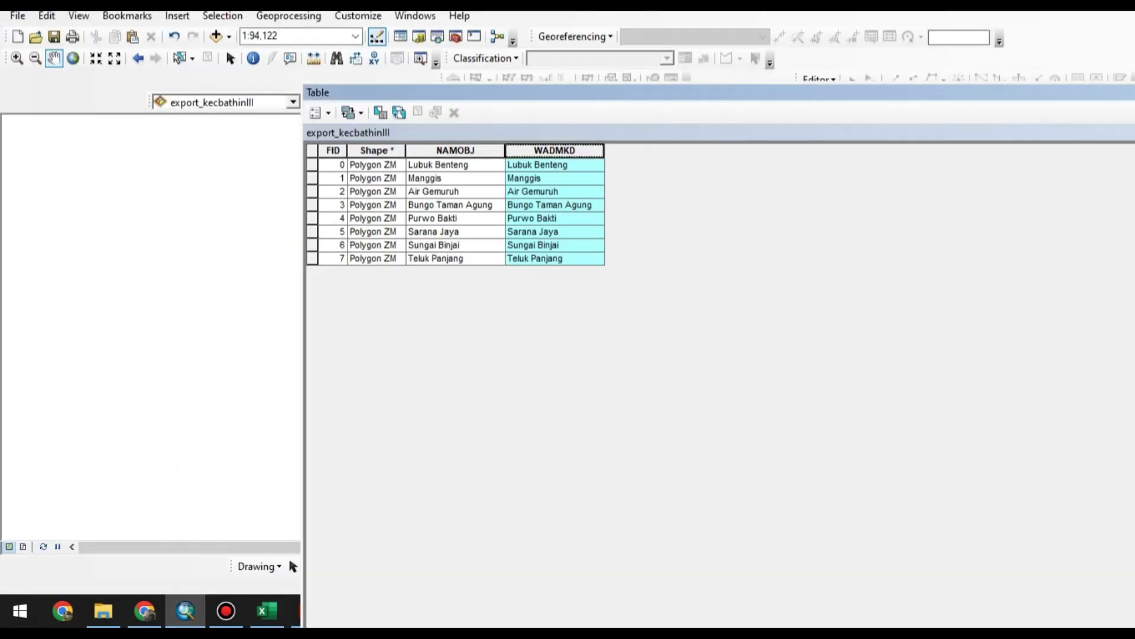
drag(650, 92, 501, 58)
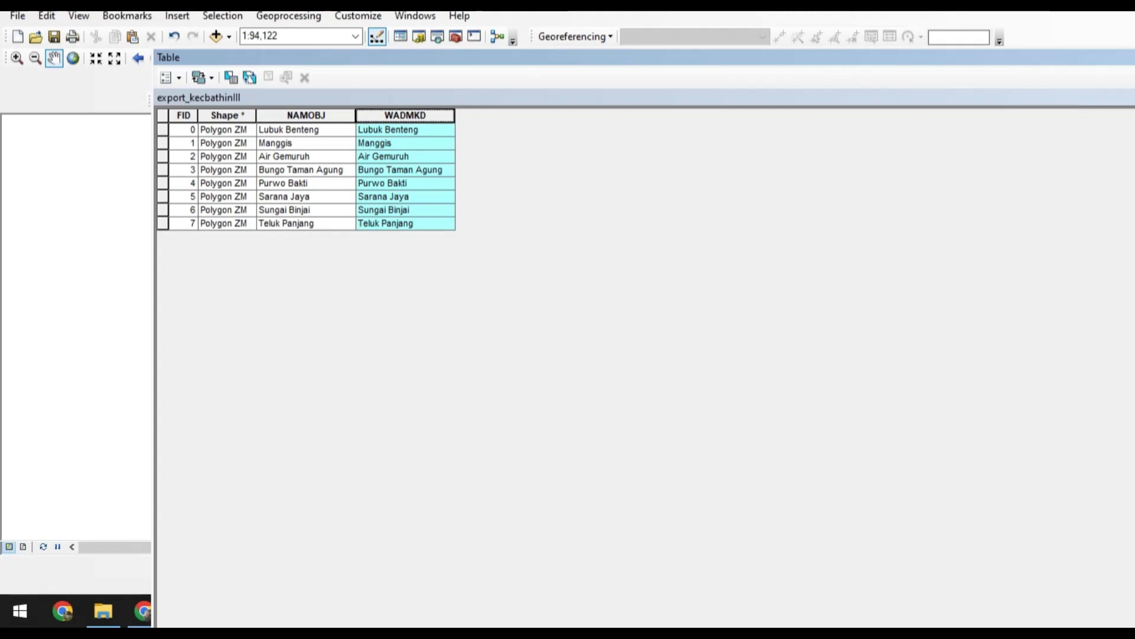
click(166, 78)
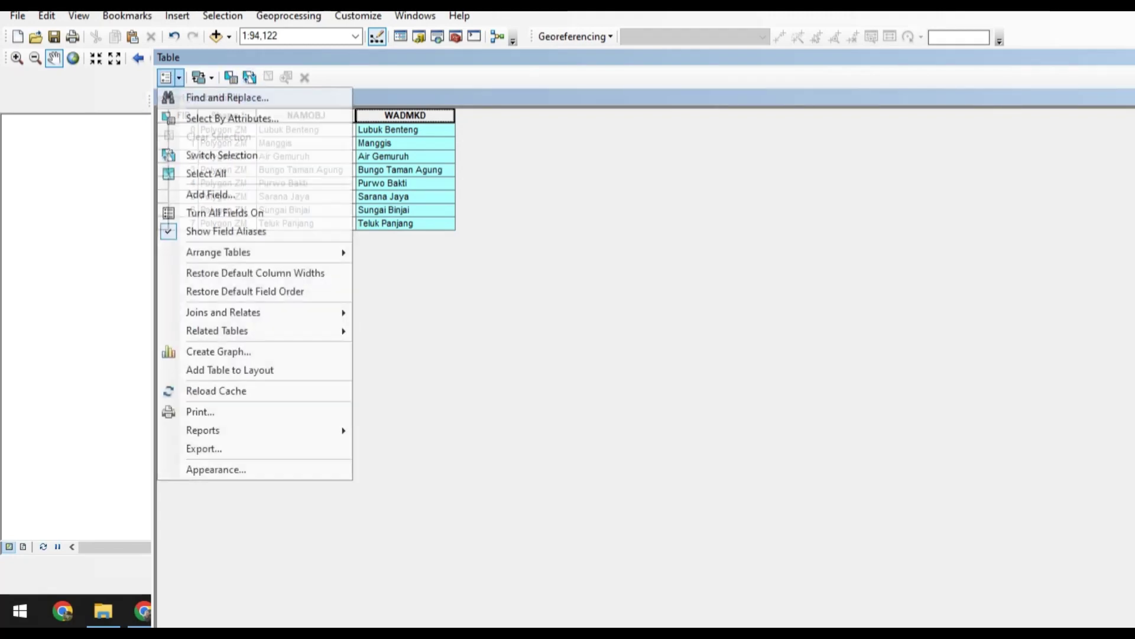
click(210, 194)
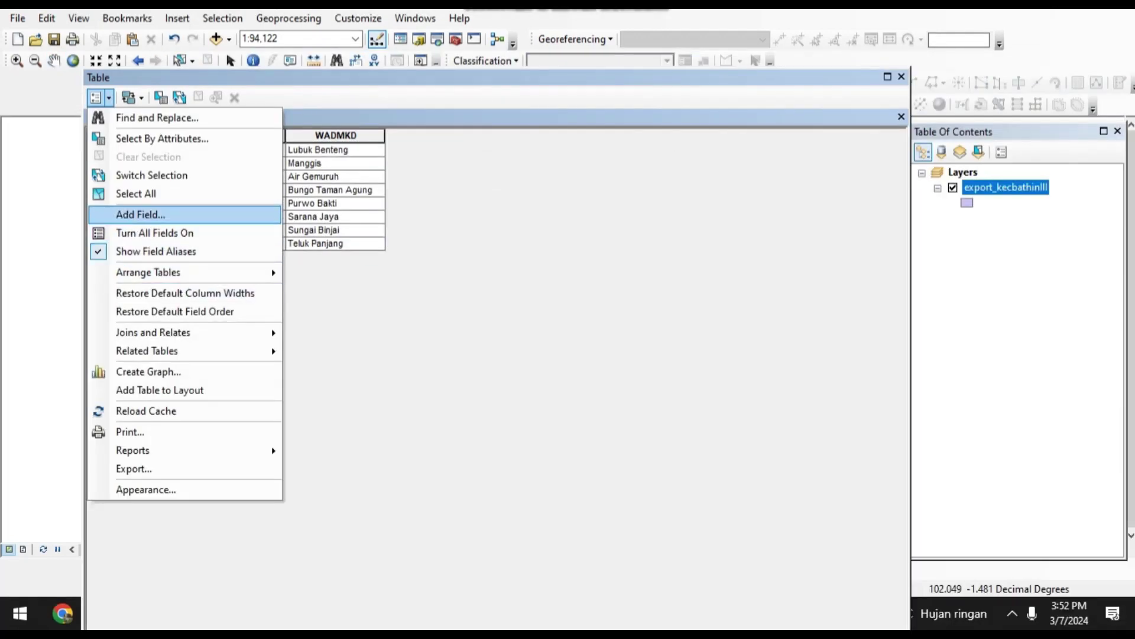
click(165, 213)
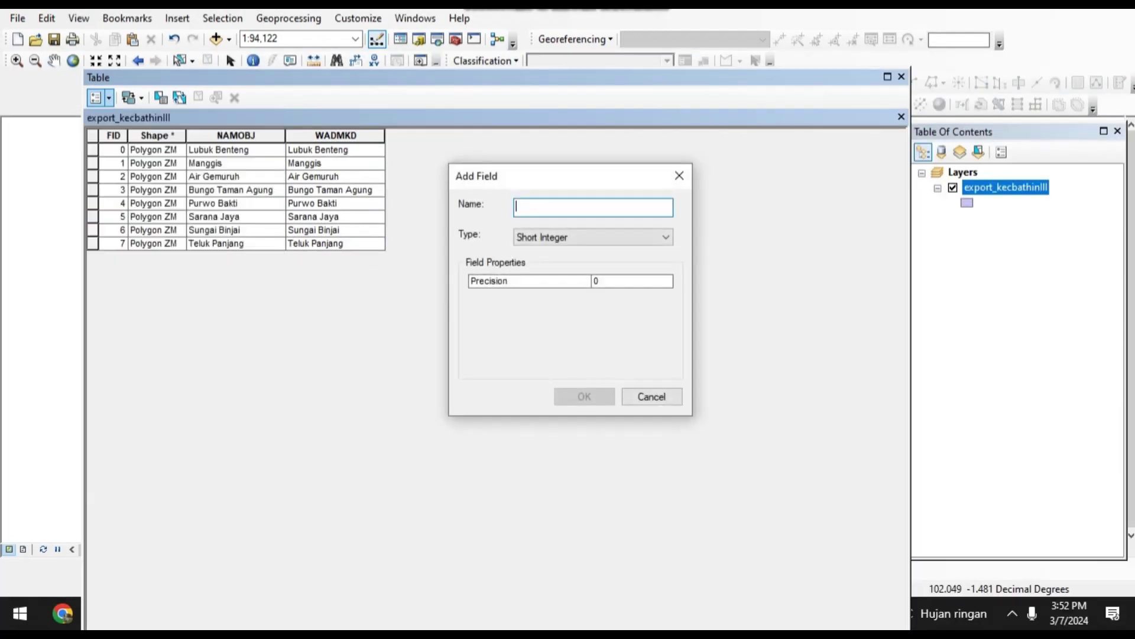
text(ID)
key(Return)
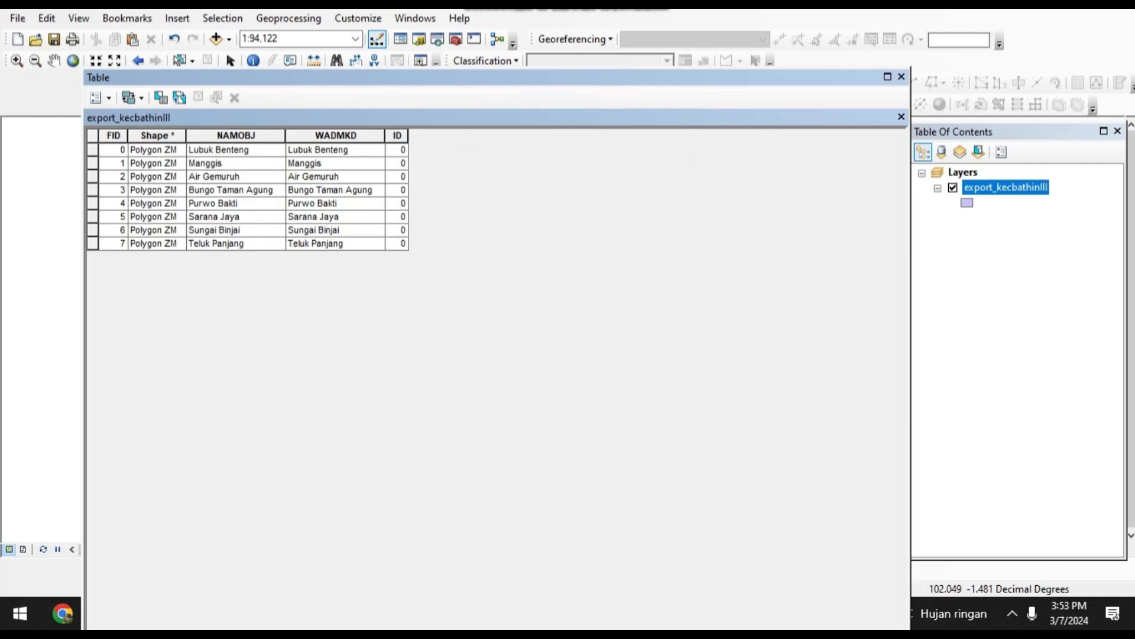
- Start an edit session on the export_kecbathinIII layer
right_click(981, 184)
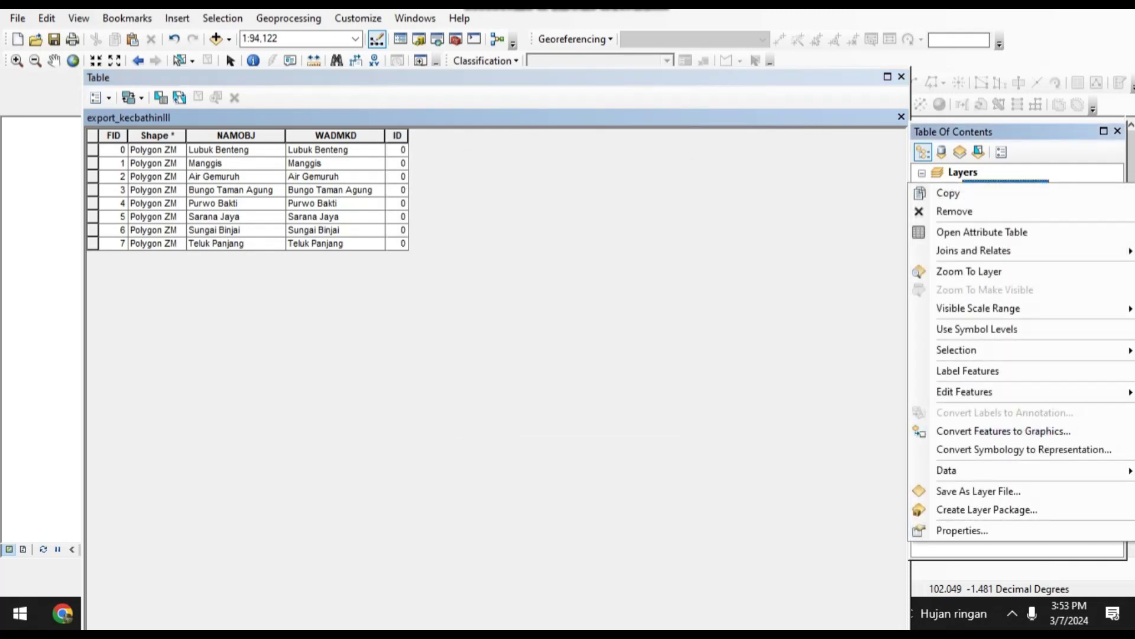
mouse_move(964, 391)
click(768, 393)
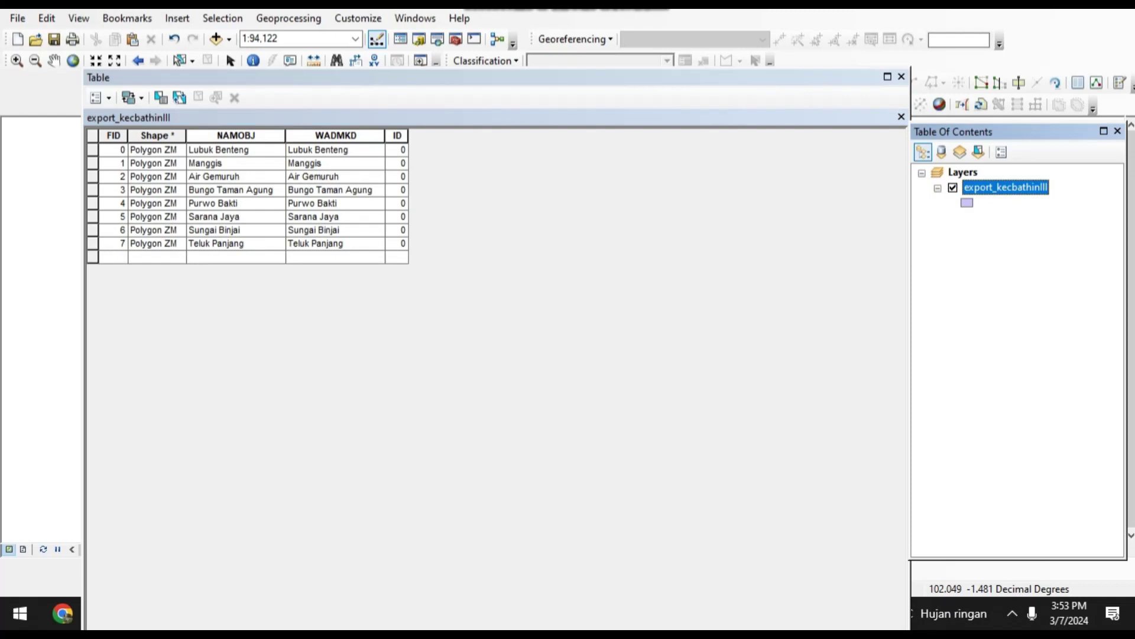
- Number the ID field from 1 to 8 in row order, from Lubuk Benteng to Teluk Panjang
double_click(396, 150)
text(1)
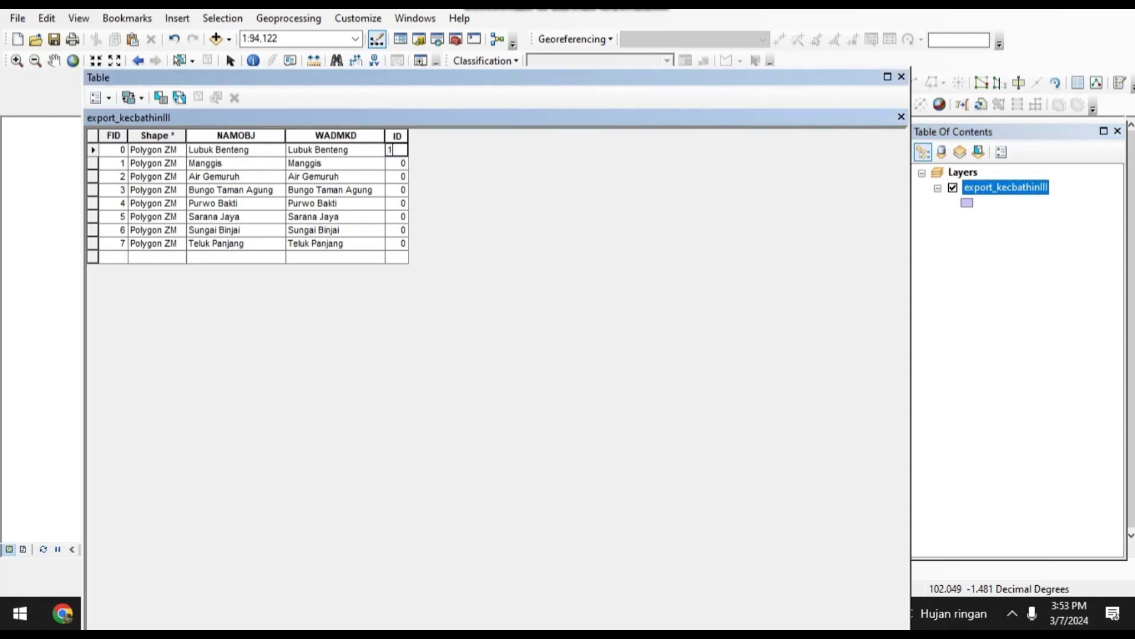
key(Return)
text(2)
key(Return)
text(3)
key(Return)
text(4)
key(Return)
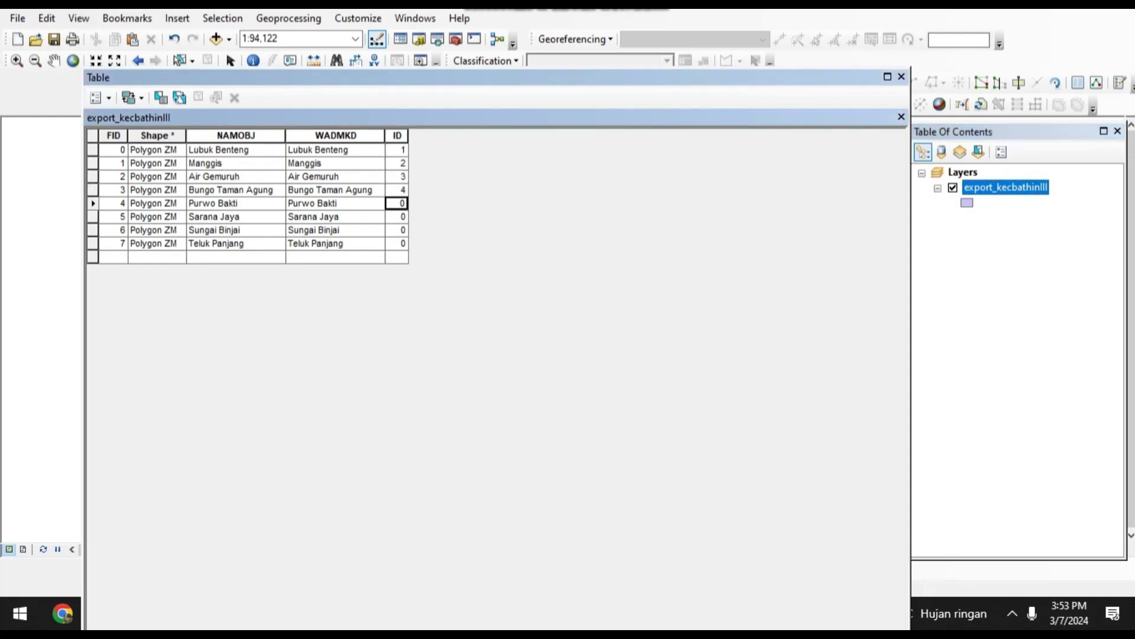
text(5)
key(Return)
text(6)
key(Return)
text(7)
key(Return)
text(8)
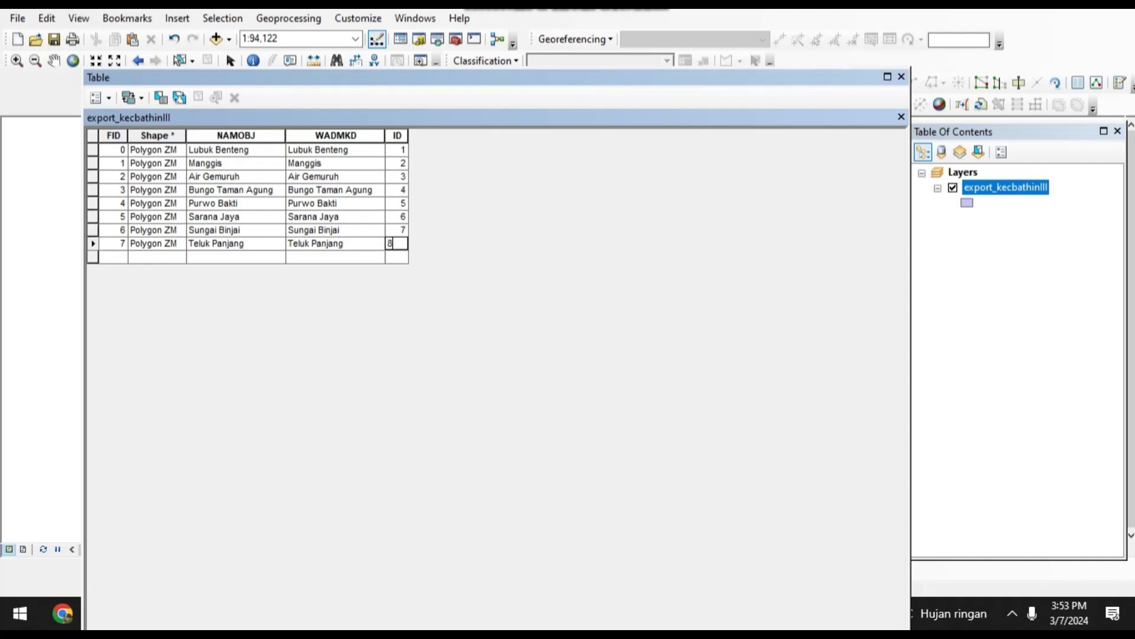
key(Return)
- Set up an attribute join for export_kecbathinIII based on the ID field and pick bathin3_data.csv as the table to join
click(397, 136)
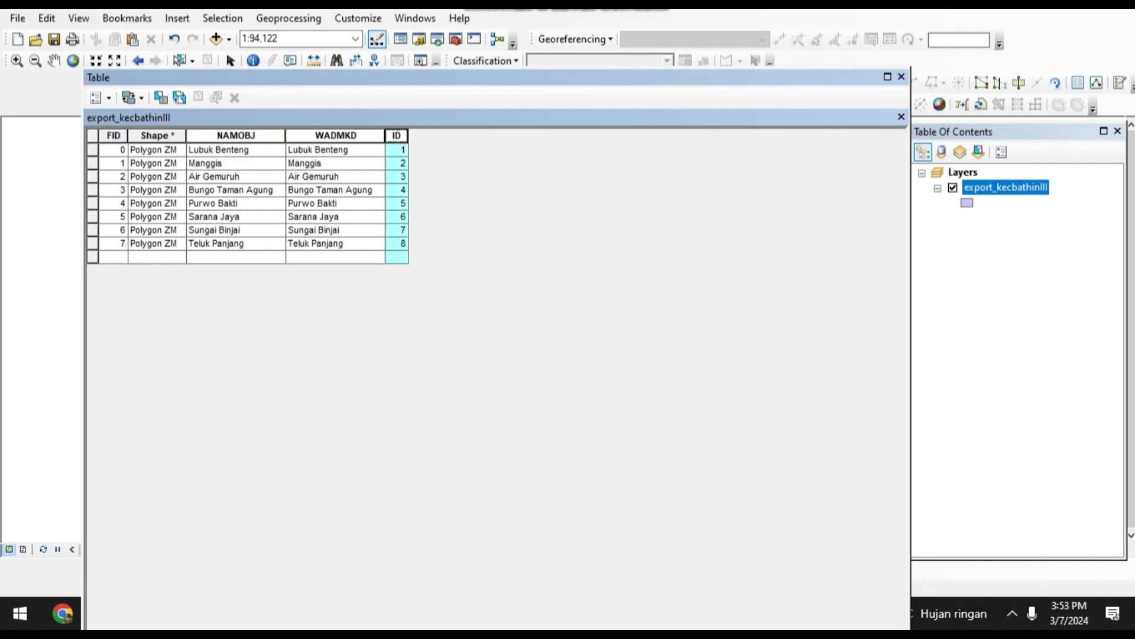
click(95, 98)
mouse_move(153, 332)
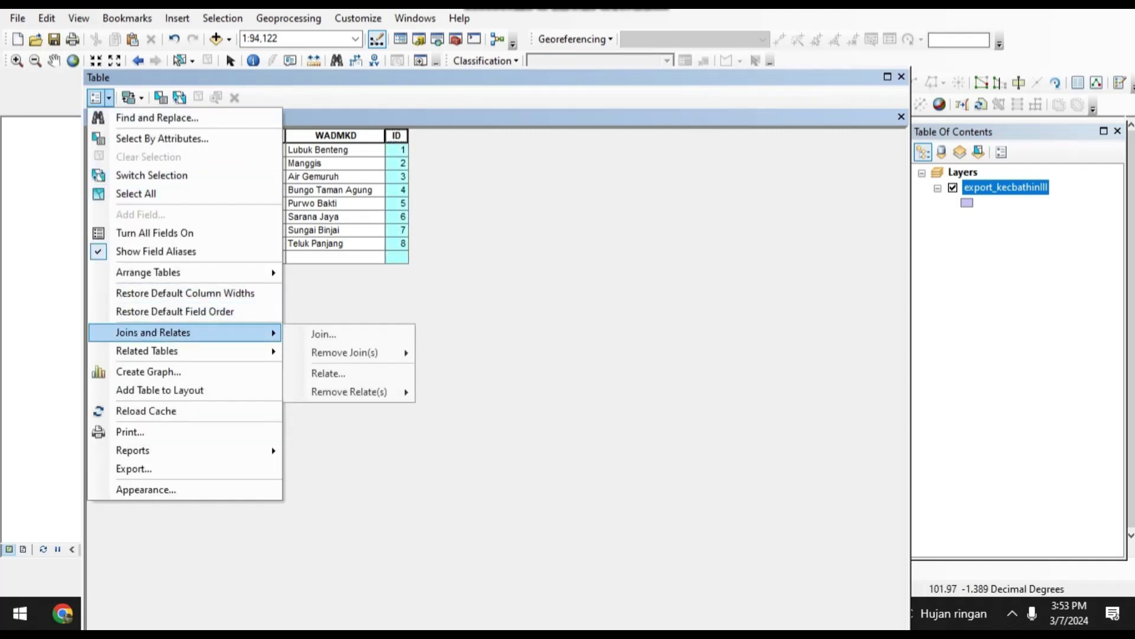
click(316, 332)
click(706, 181)
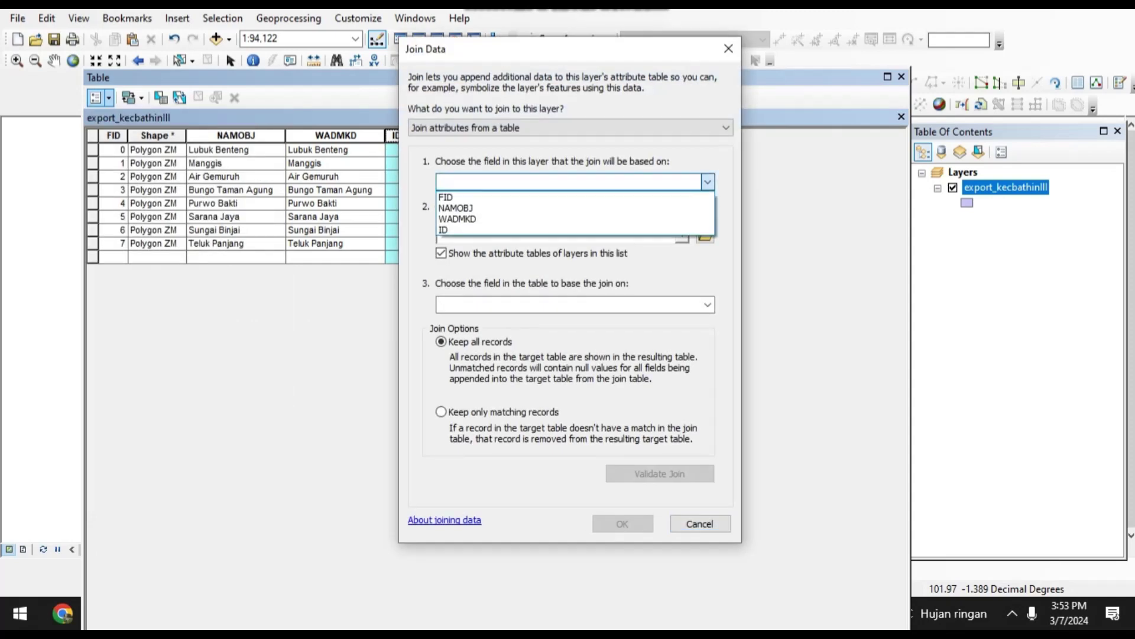
click(574, 232)
click(705, 235)
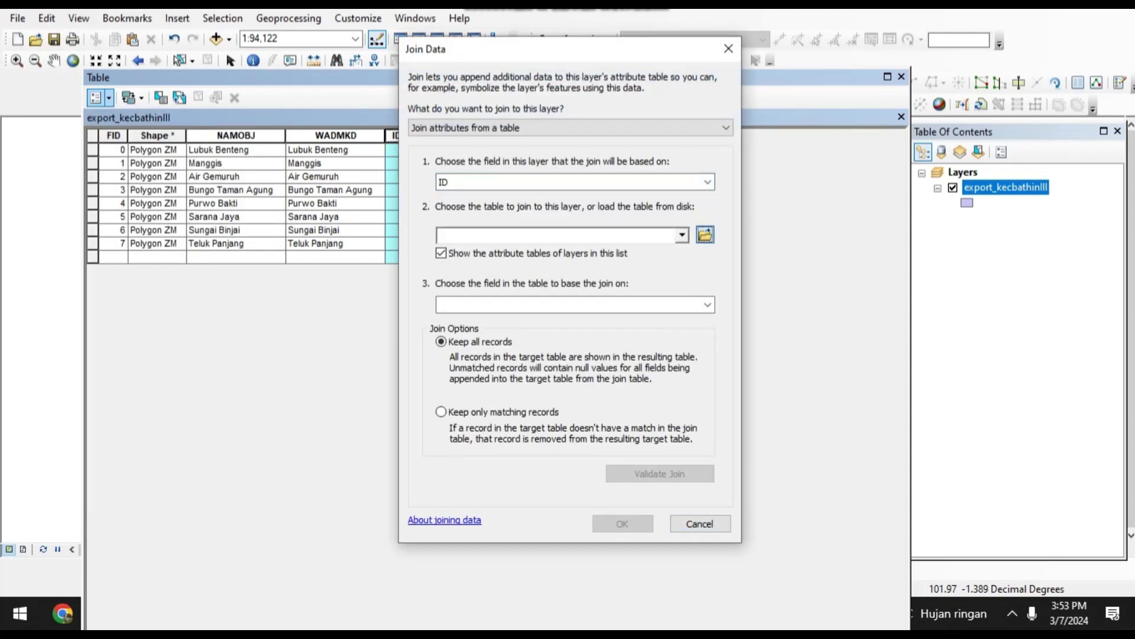
click(423, 298)
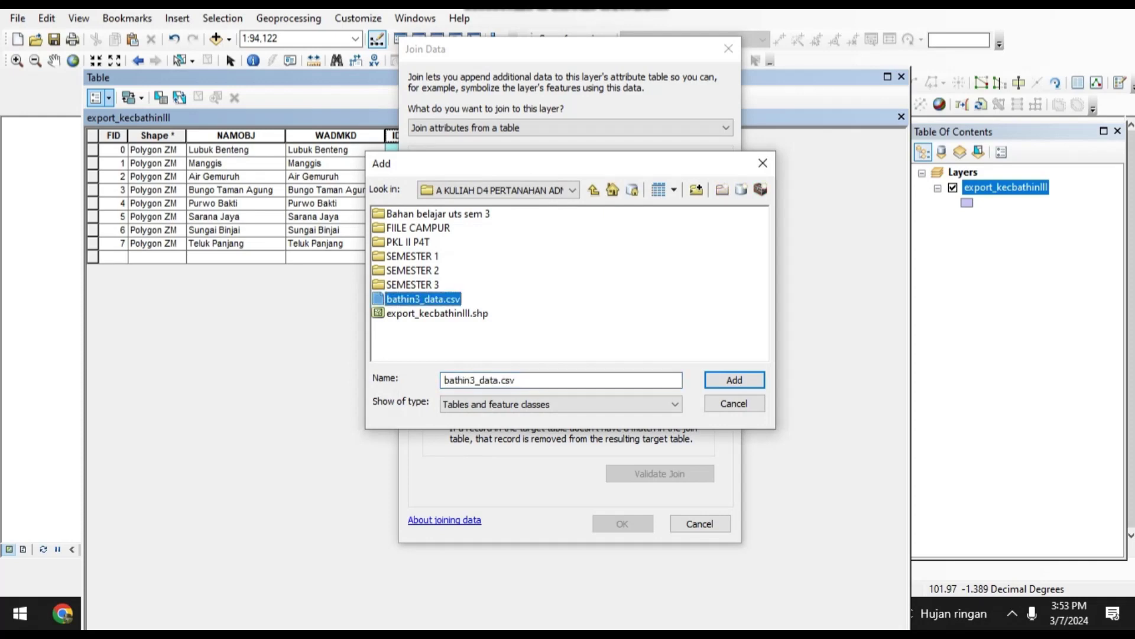